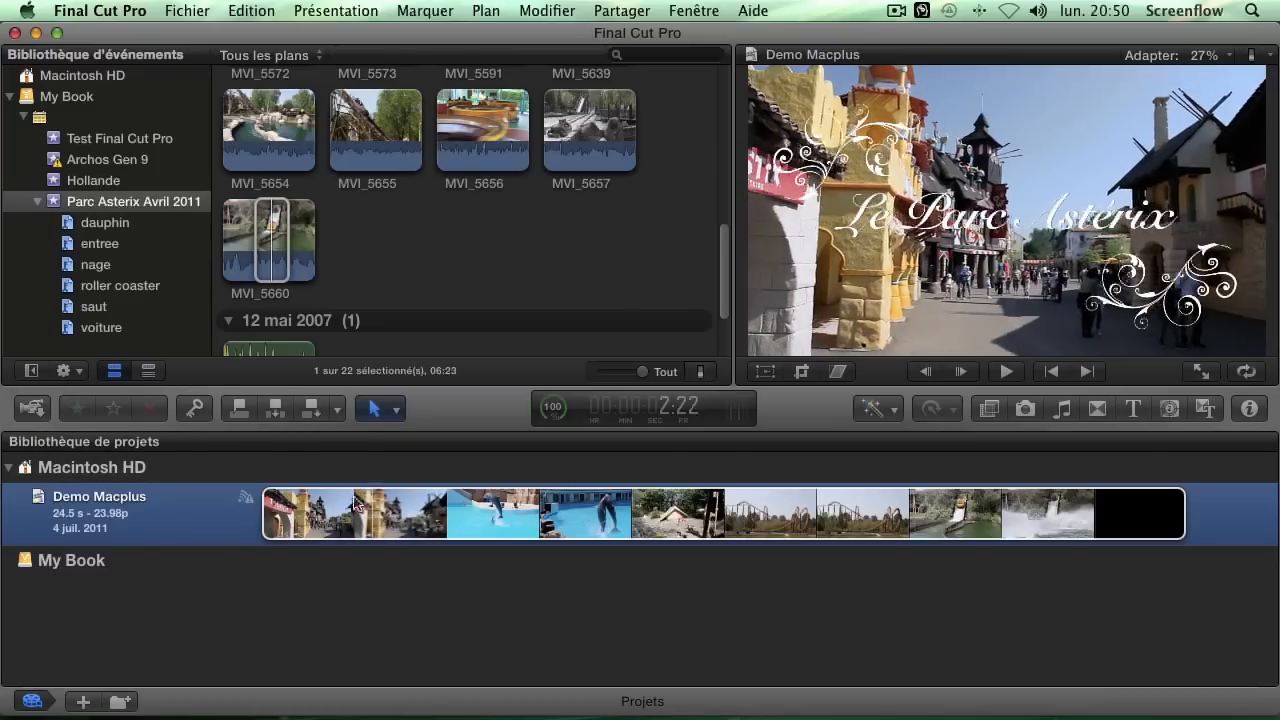
- Create a project named "Parc Asterix V1" in the Parc Asterix Avril 2011 event, keeping the automatic video and default audio properties
click(84, 703)
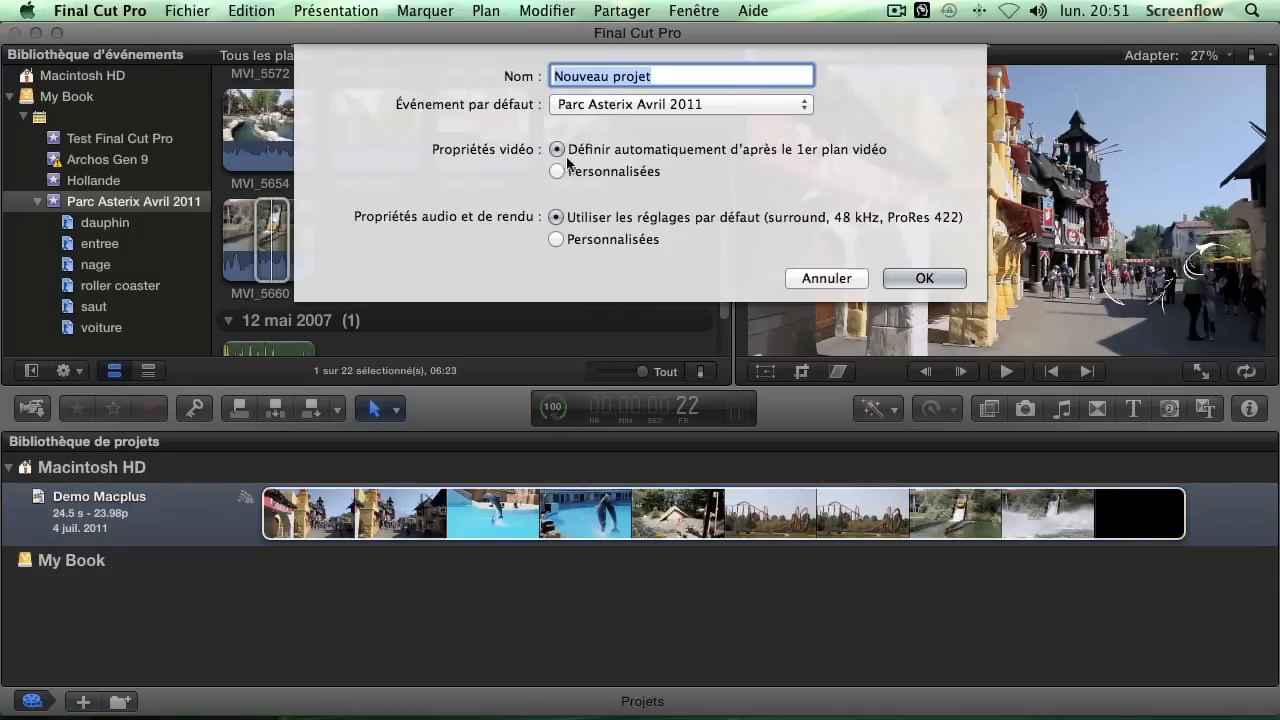
text(Par)
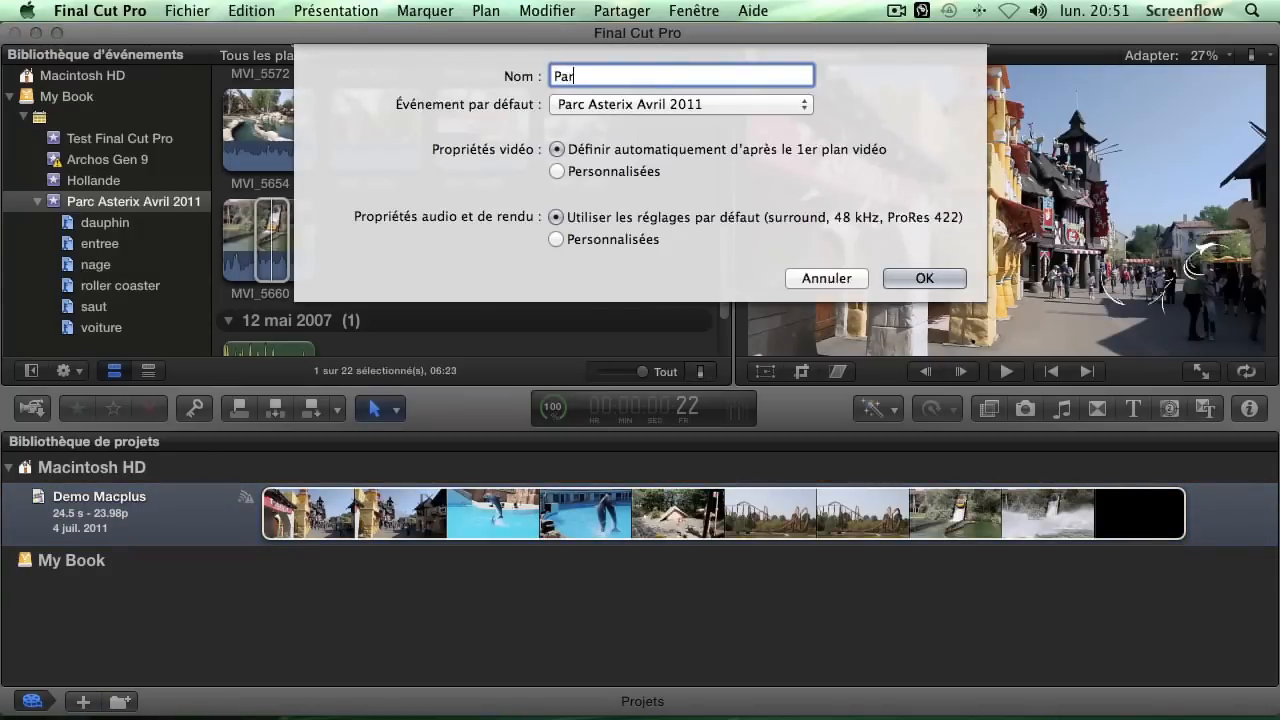
text(c Asterix V1)
click(915, 279)
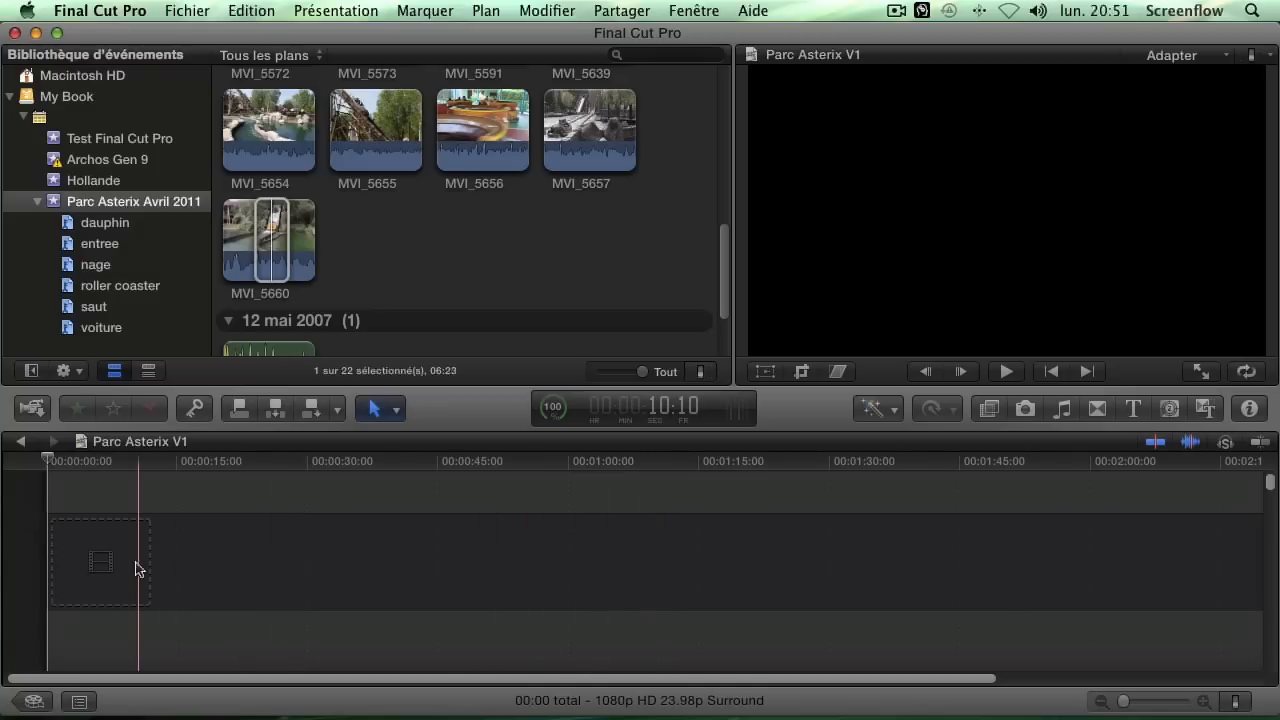
- Expand the event's clips into filmstrips showing one thumbnail per 2 s of footage
scroll(480, 290, up, 1)
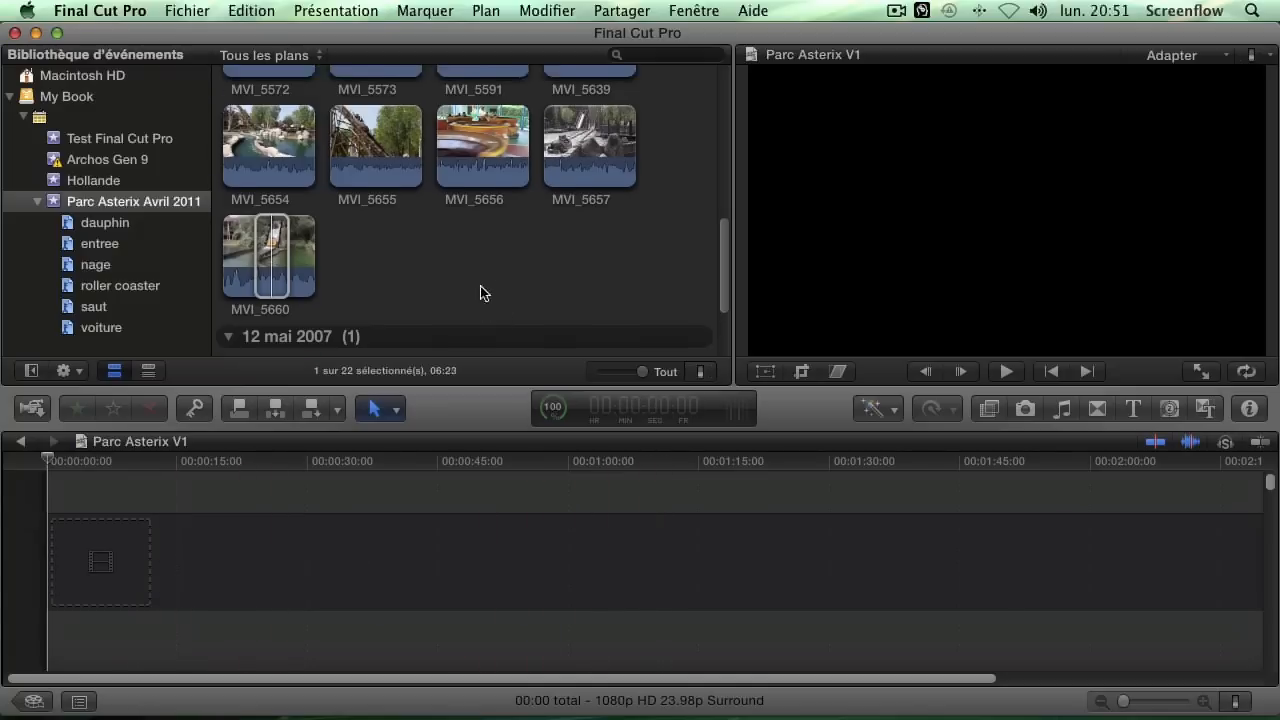
scroll(480, 288, up, 8)
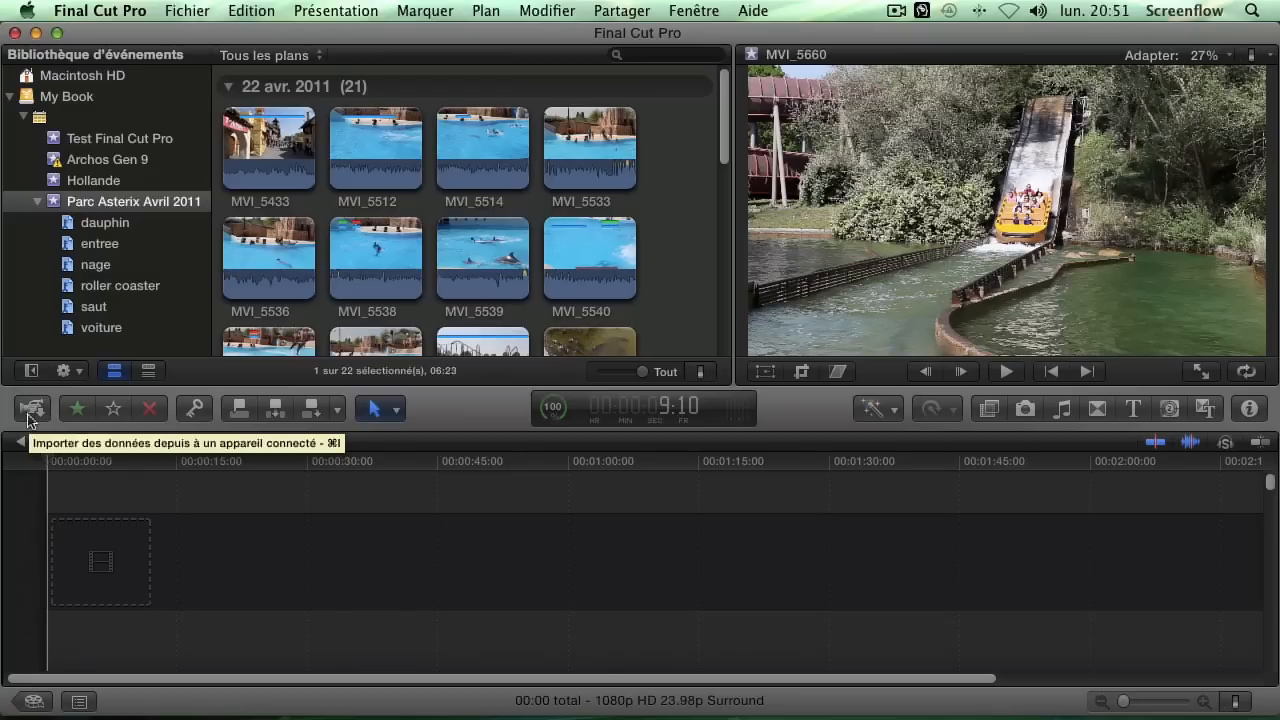
scroll(306, 178, down, 1)
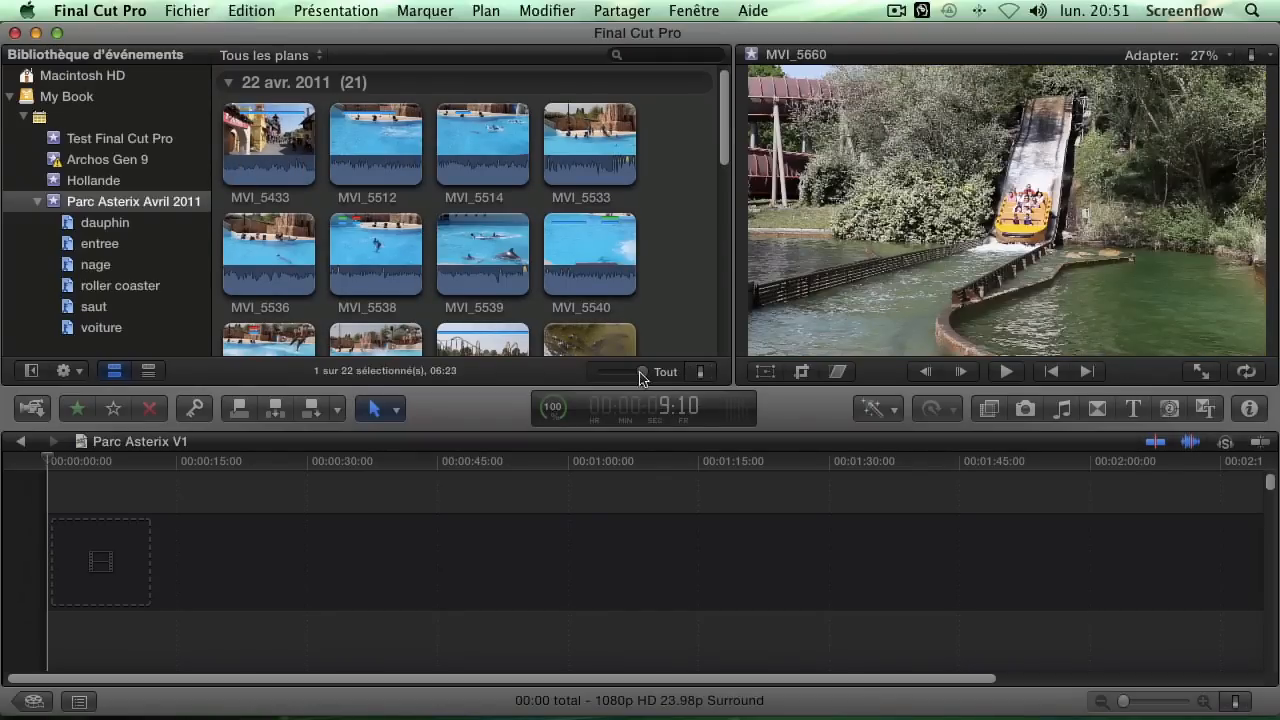
drag(641, 377, 610, 377)
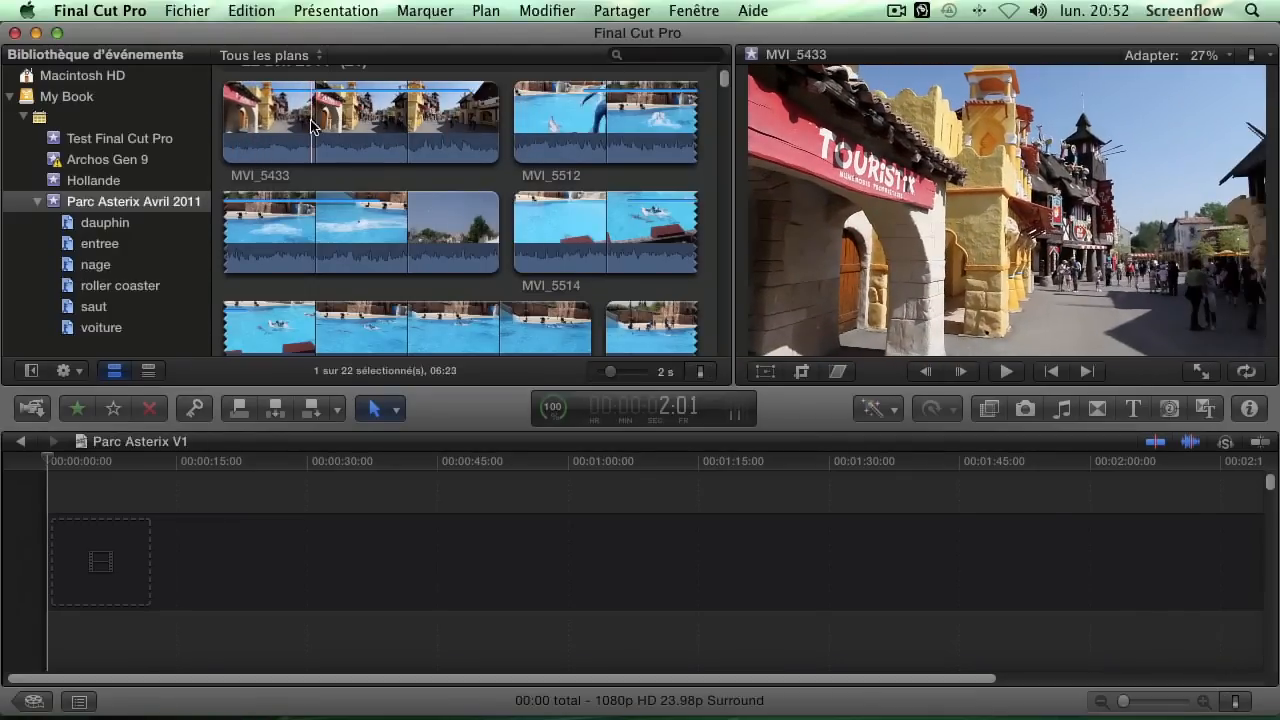
- Select about 3 seconds of clip MVI_5433, starting near 2 s, and place that range at the start of the empty timeline
drag(311, 124, 446, 124)
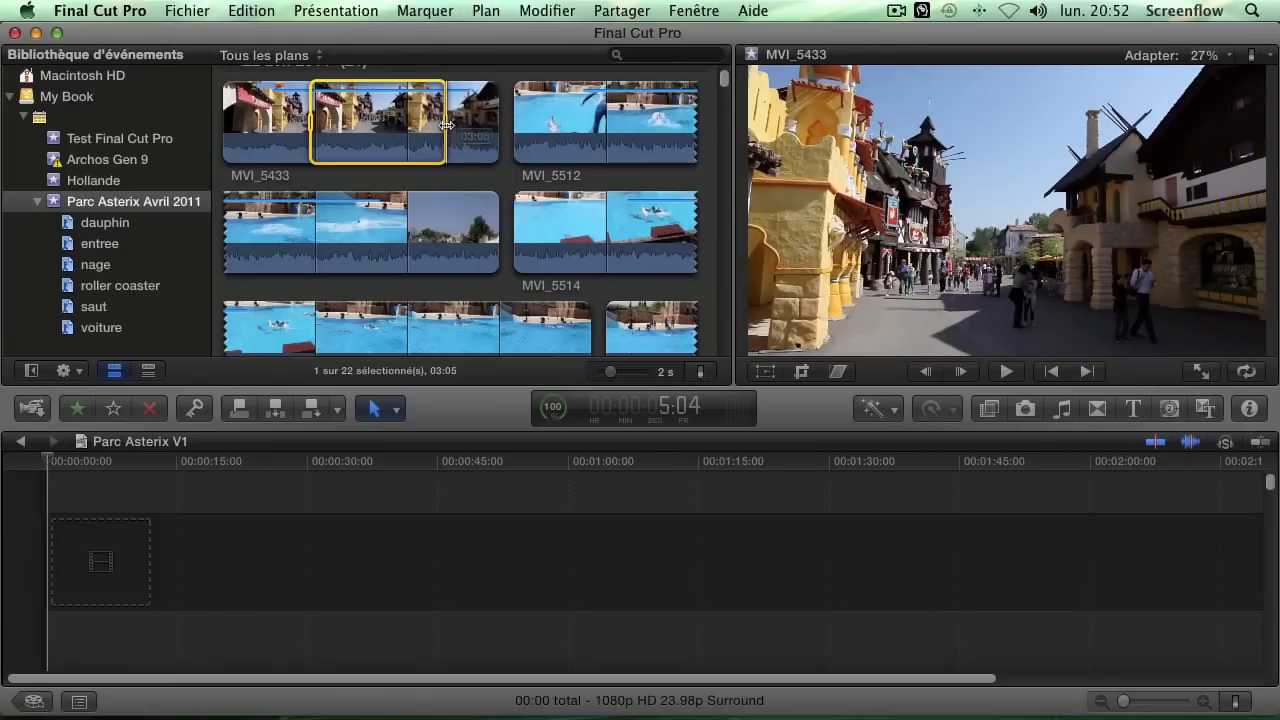
drag(361, 107, 70, 570)
click(340, 138)
- Find the carousel clip MVI_5591 in the event and tag the whole clip with the keyword "attraction"
scroll(343, 108, down, 1)
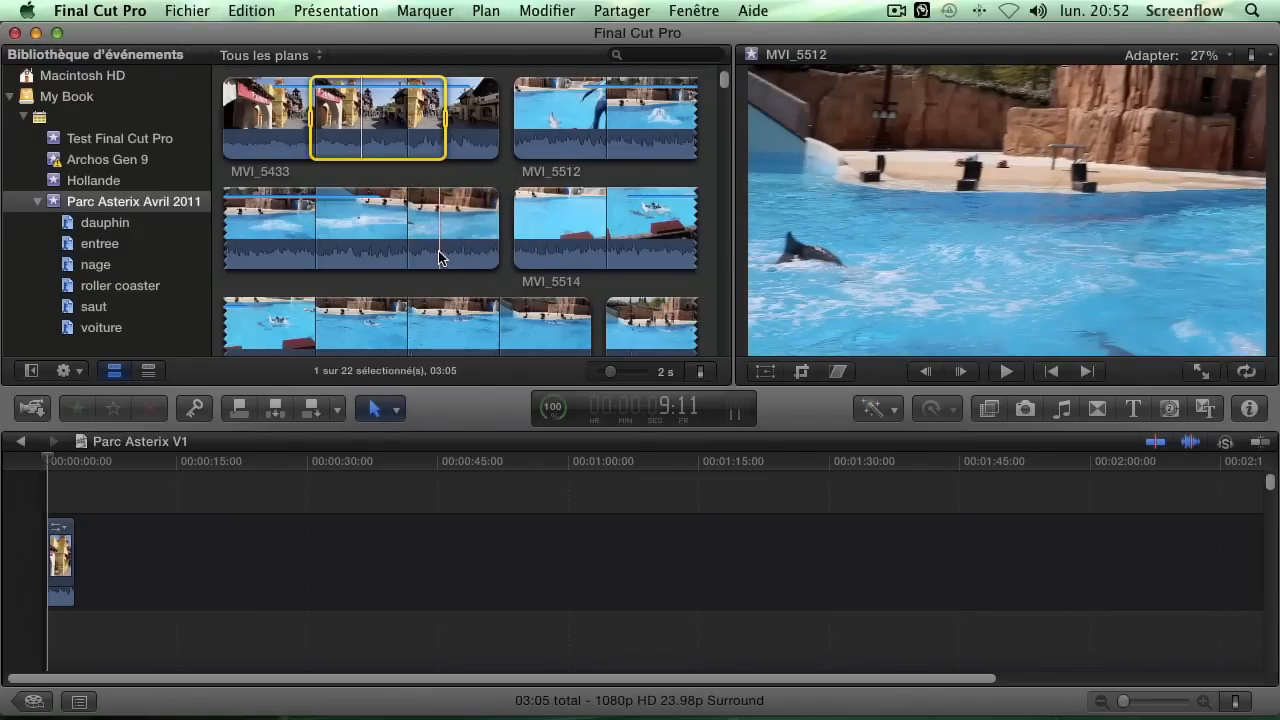
scroll(426, 244, down, 5)
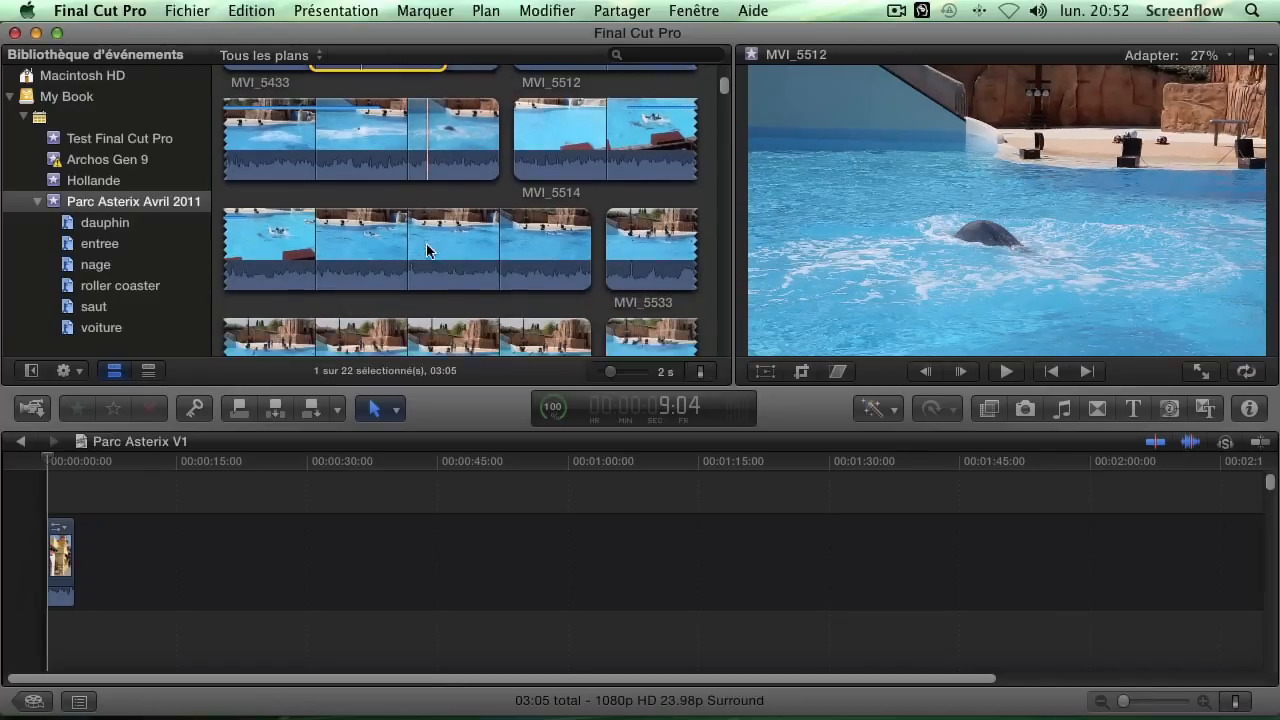
scroll(426, 250, down, 2)
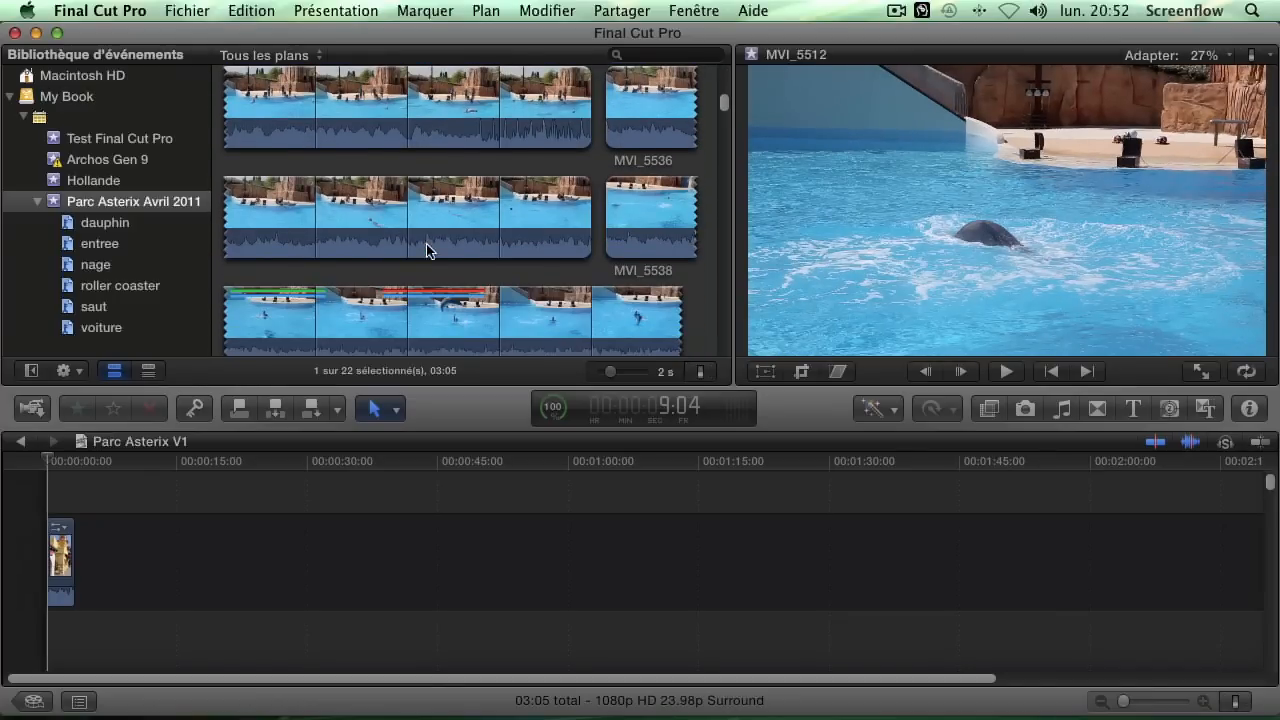
scroll(426, 250, down, 3)
scroll(426, 244, down, 2)
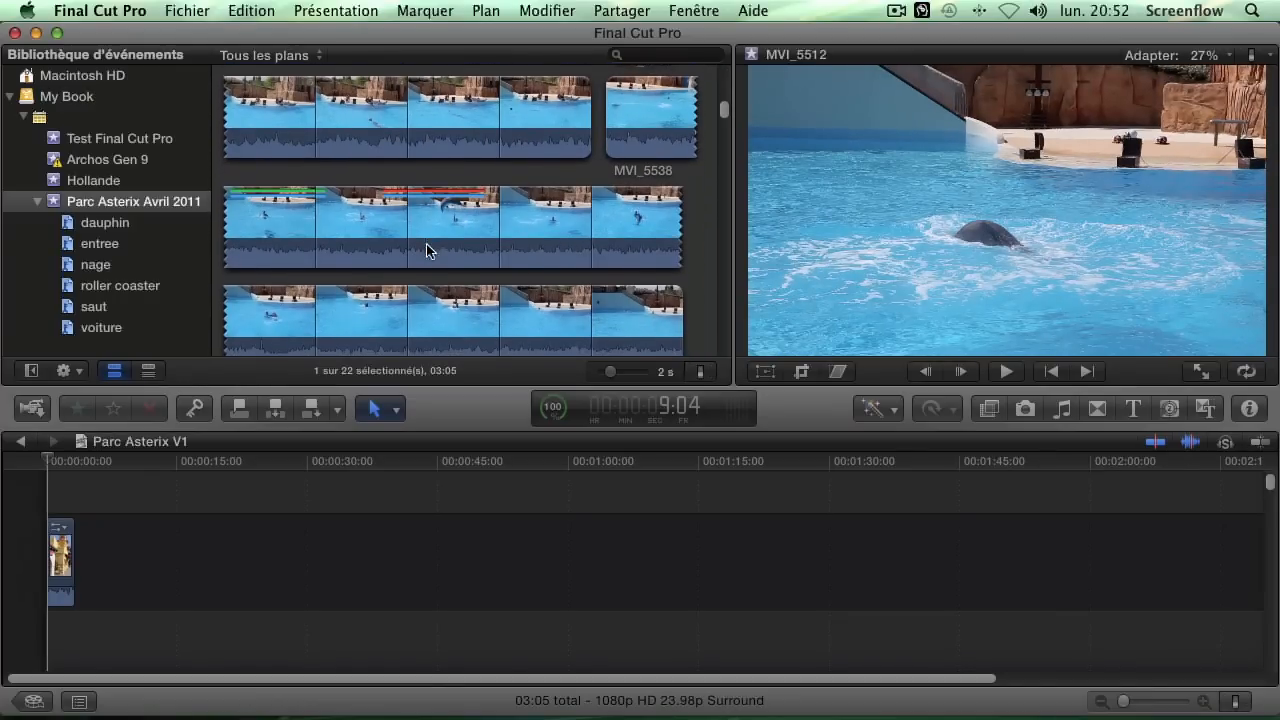
scroll(426, 244, down, 3)
scroll(426, 244, down, 10)
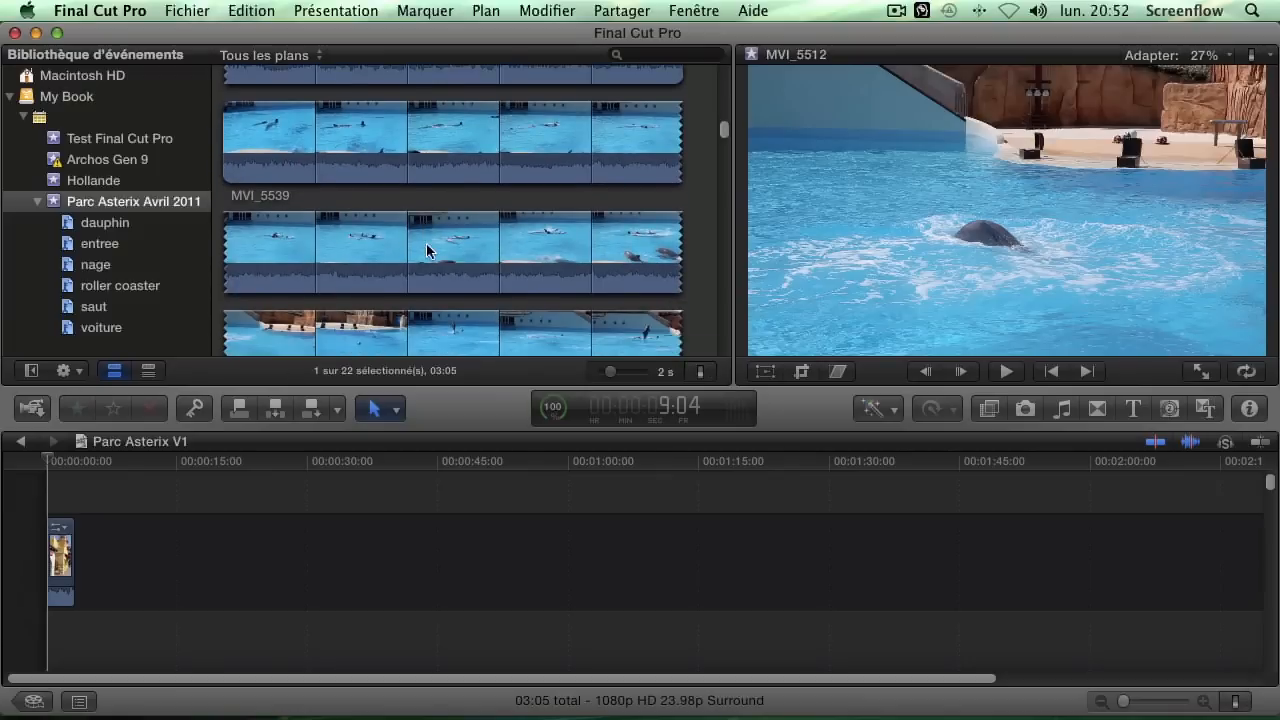
scroll(426, 244, down, 5)
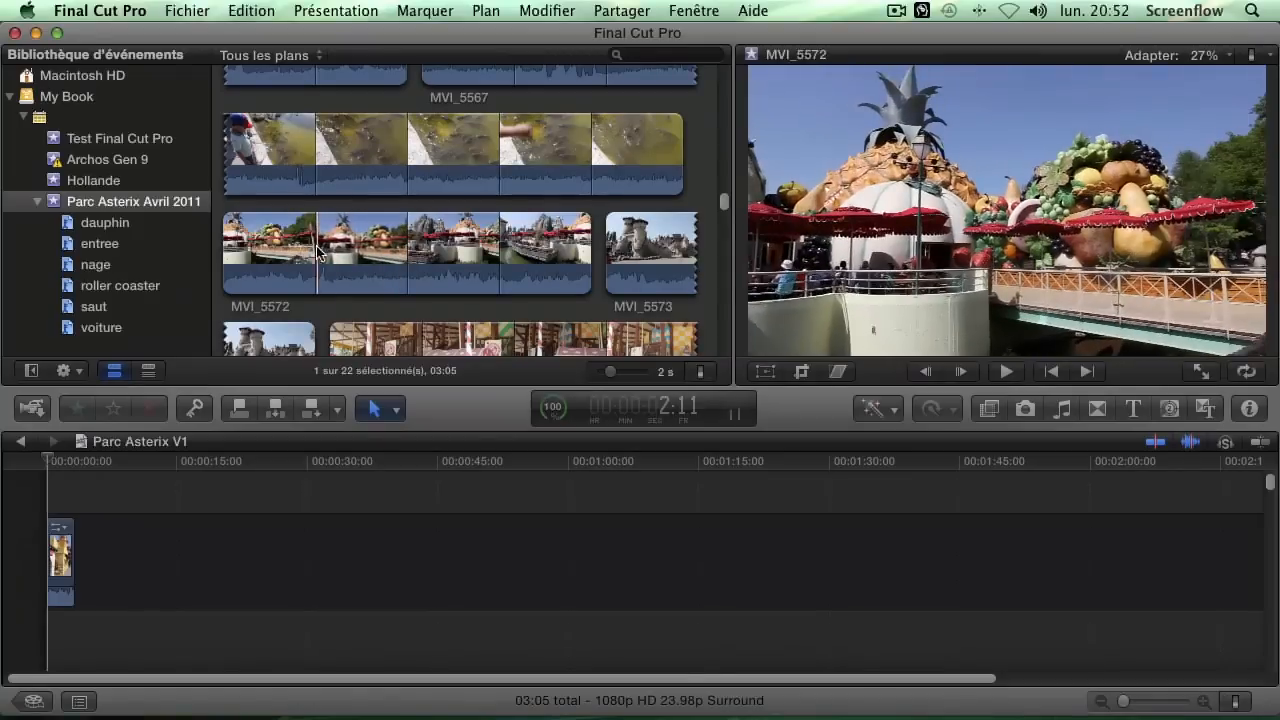
scroll(426, 255, down, 3)
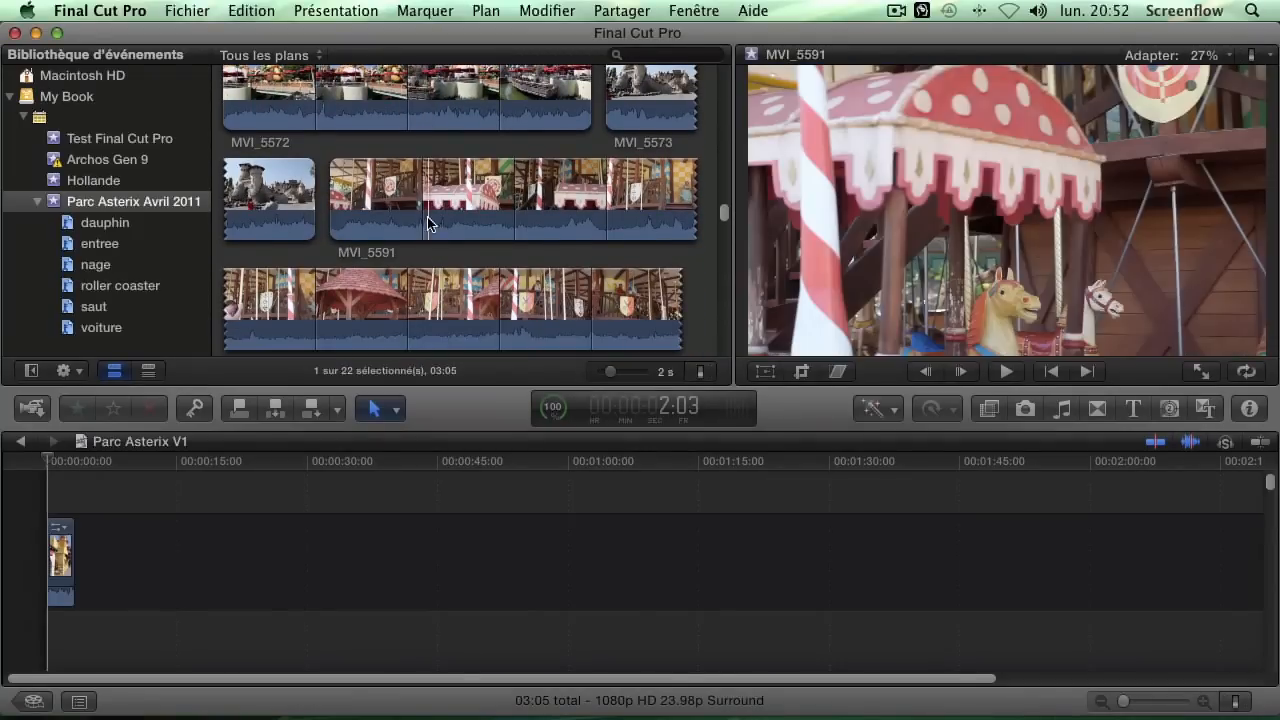
scroll(427, 216, up, 1)
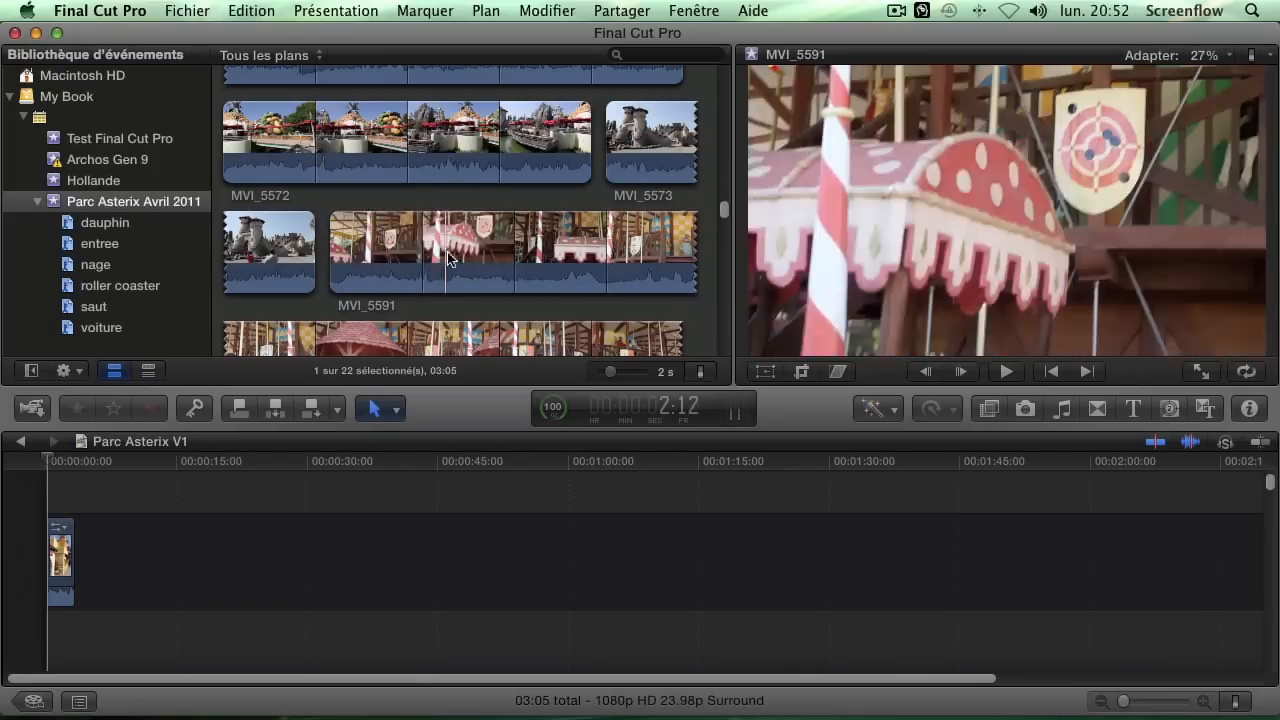
scroll(430, 240, down, 2)
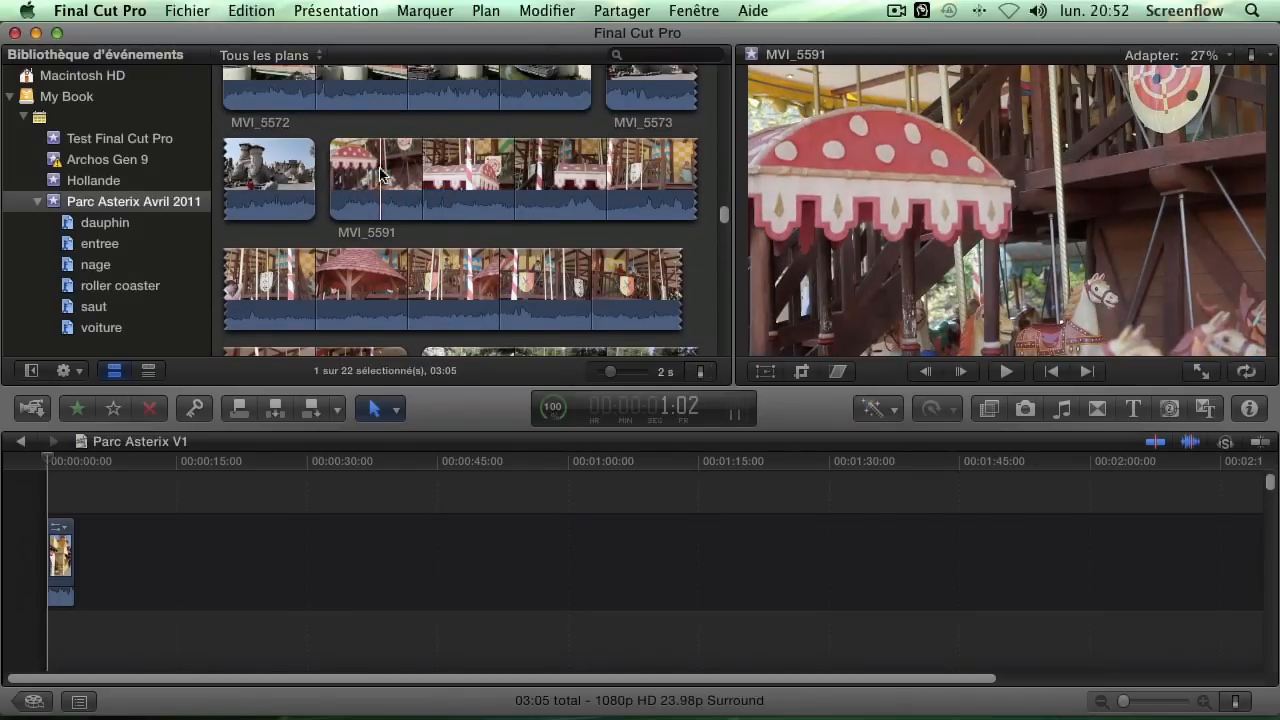
click(381, 175)
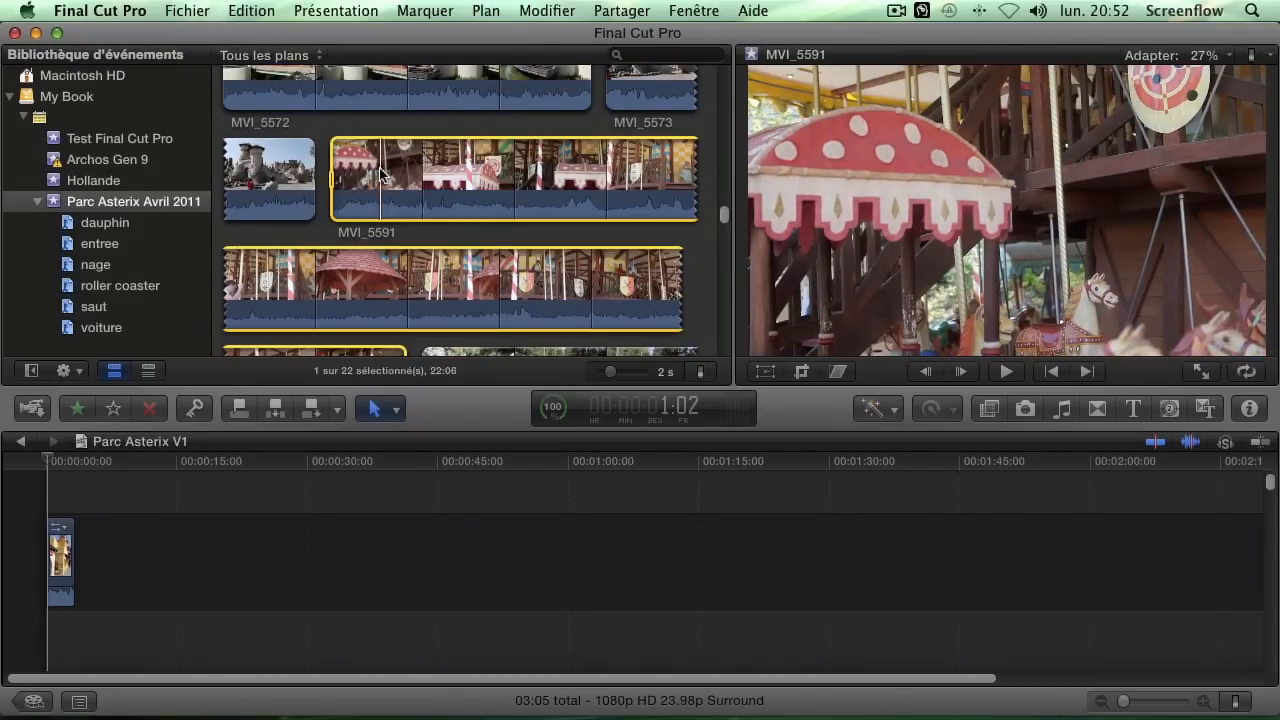
click(194, 414)
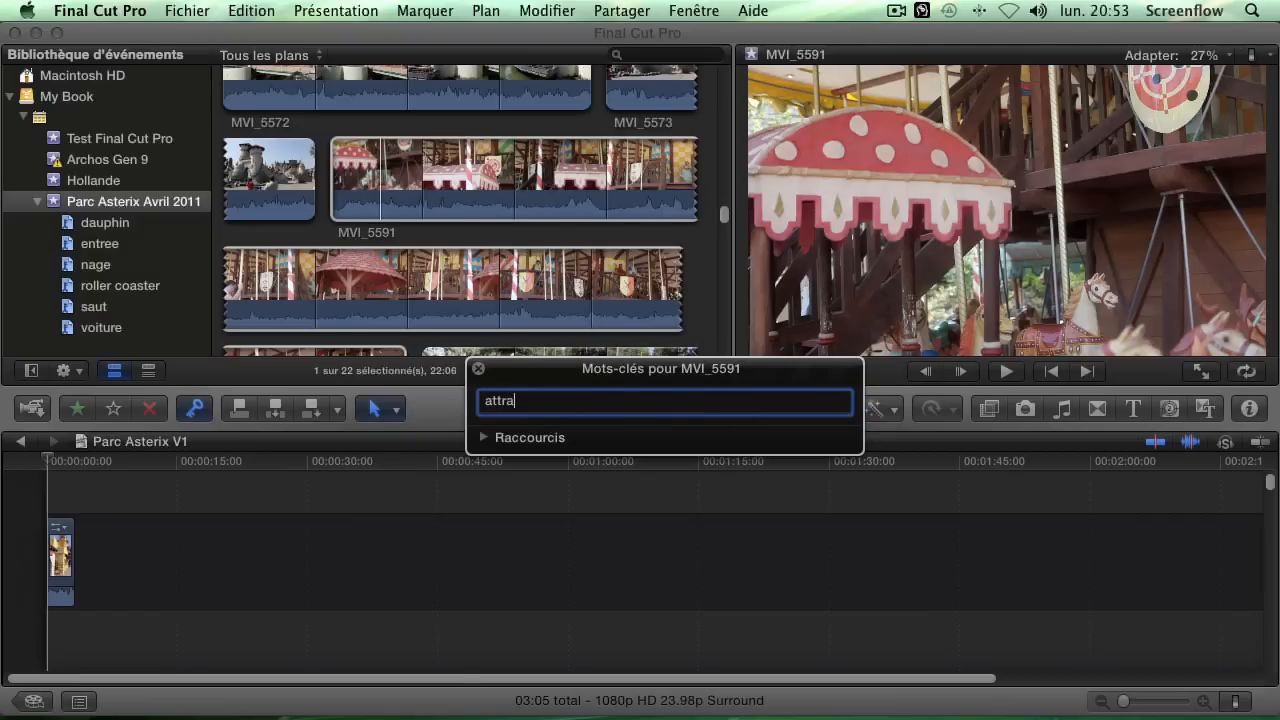
key(Return)
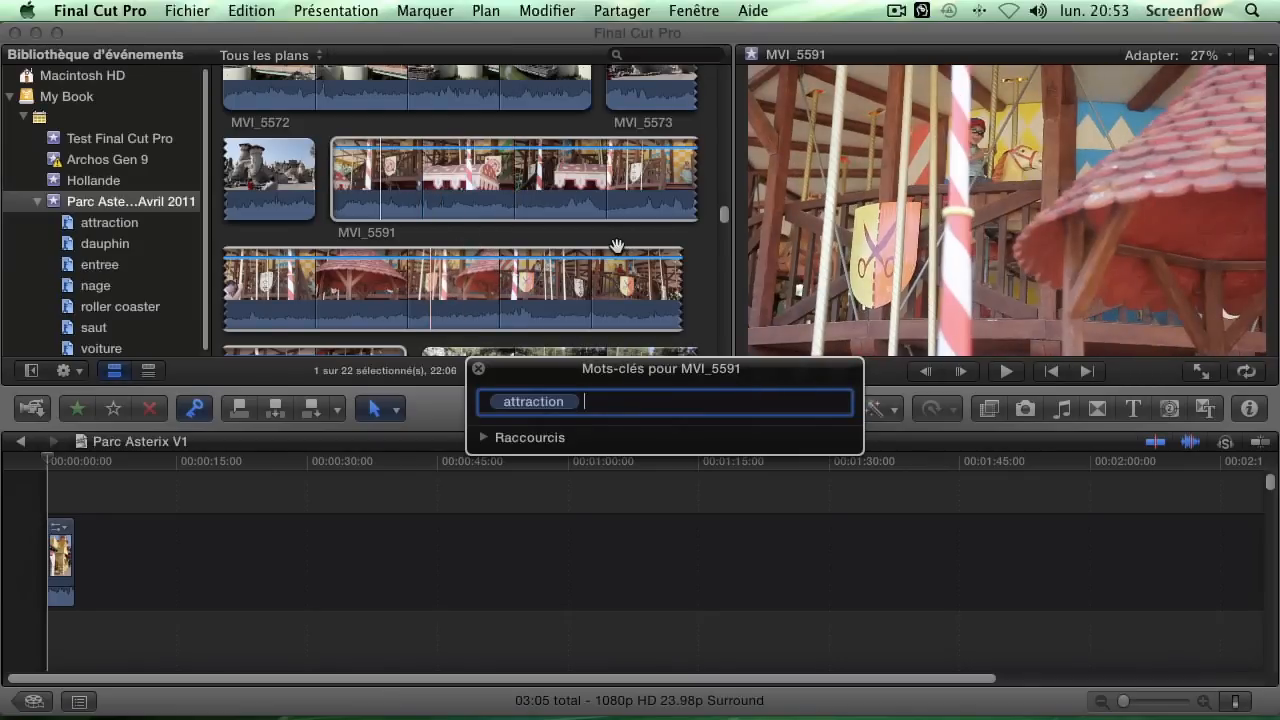
- Tag the vintage car ride clip MVI_5639 with the keyword "attraction"
scroll(460, 190, down, 4)
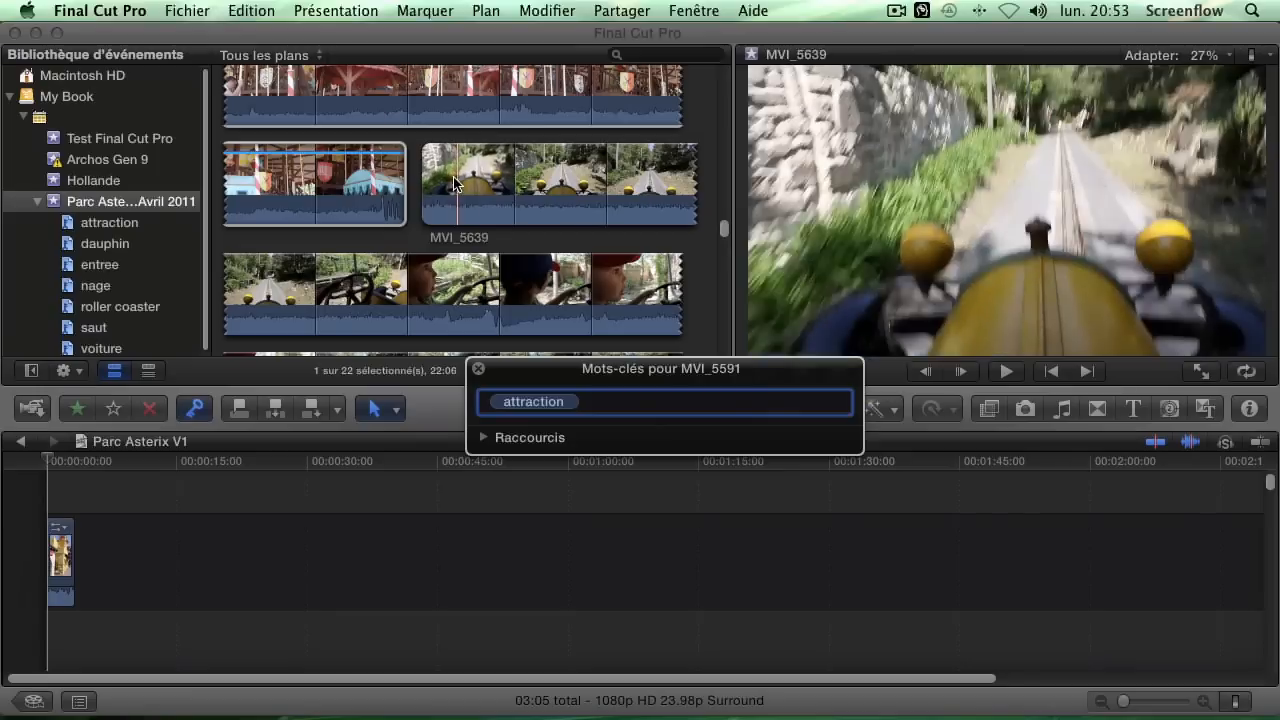
click(438, 218)
click(536, 409)
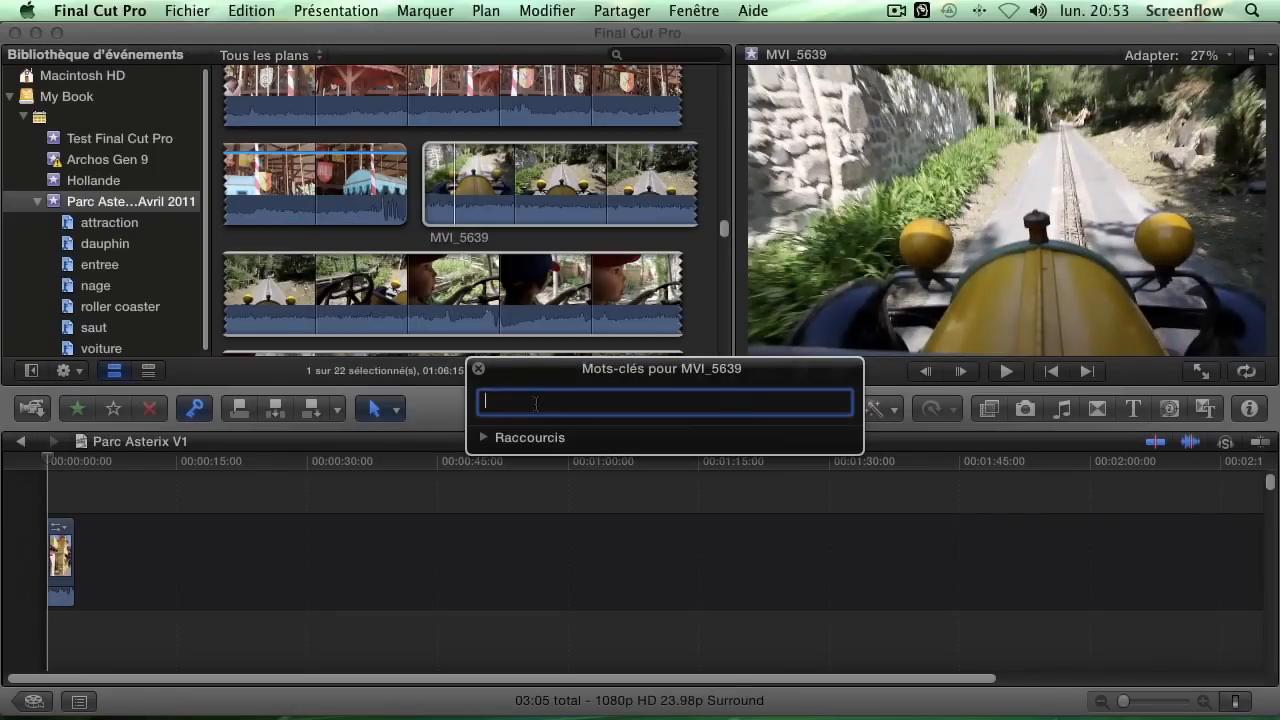
text(a)
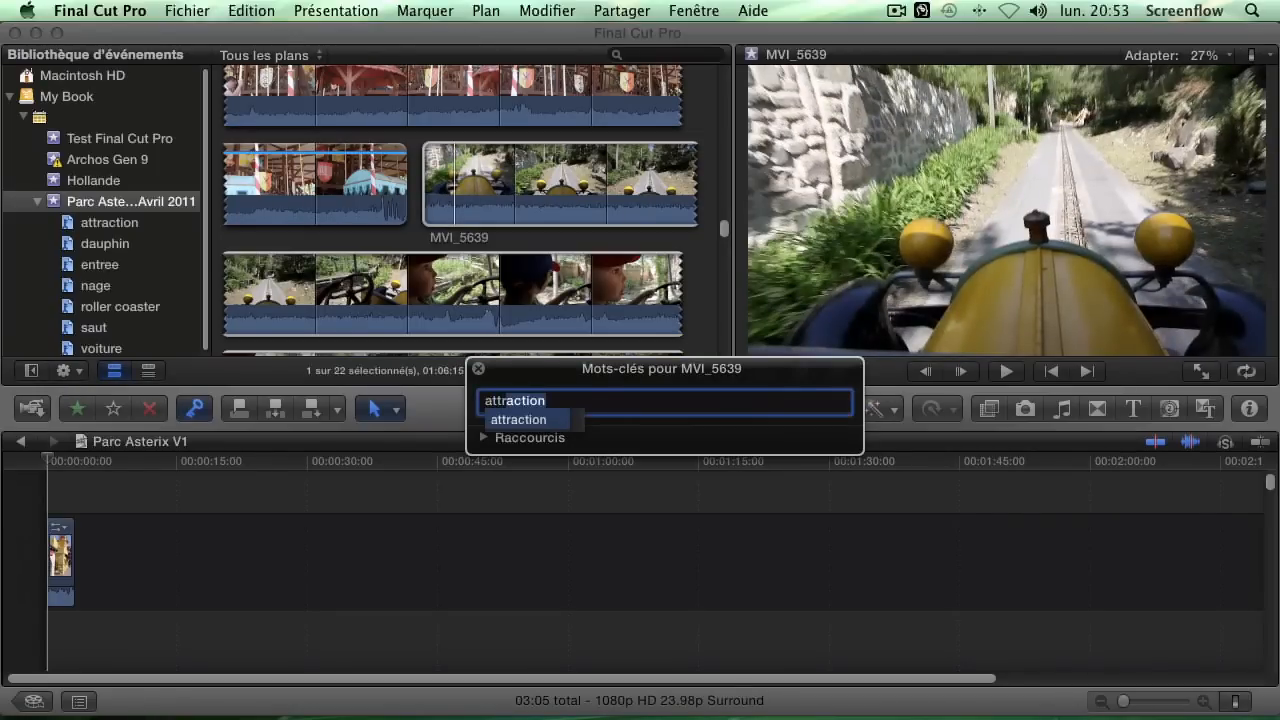
text(ttr)
key(Return)
- Assign the keyword "attraction" to the wooden roller coaster clip MVI_5655
scroll(601, 285, down, 10)
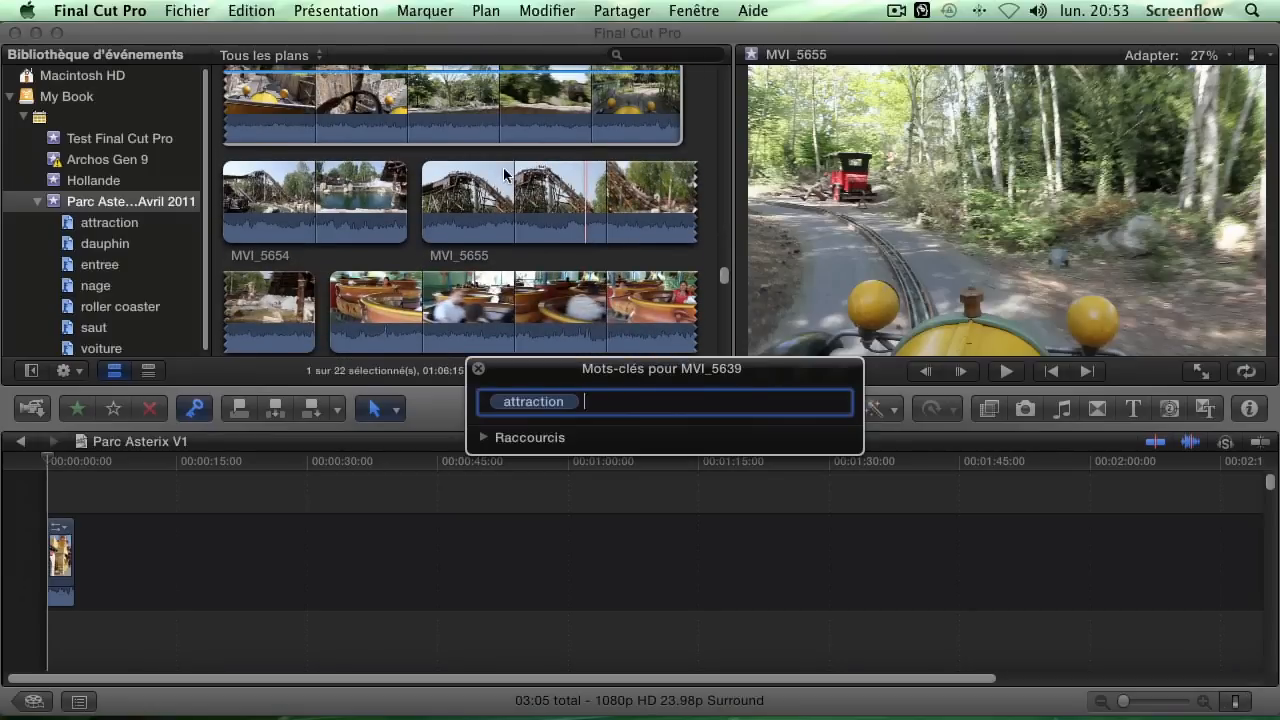
click(505, 200)
click(505, 401)
text(att)
key(Return)
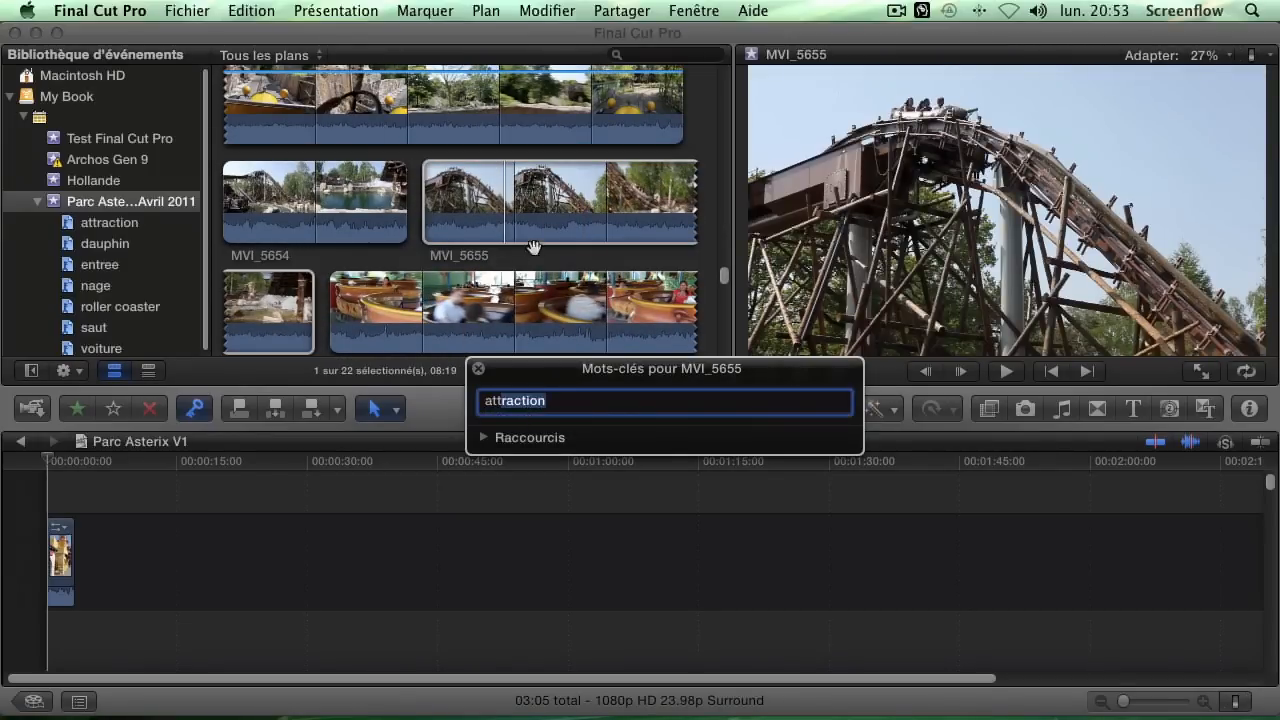
key(Return)
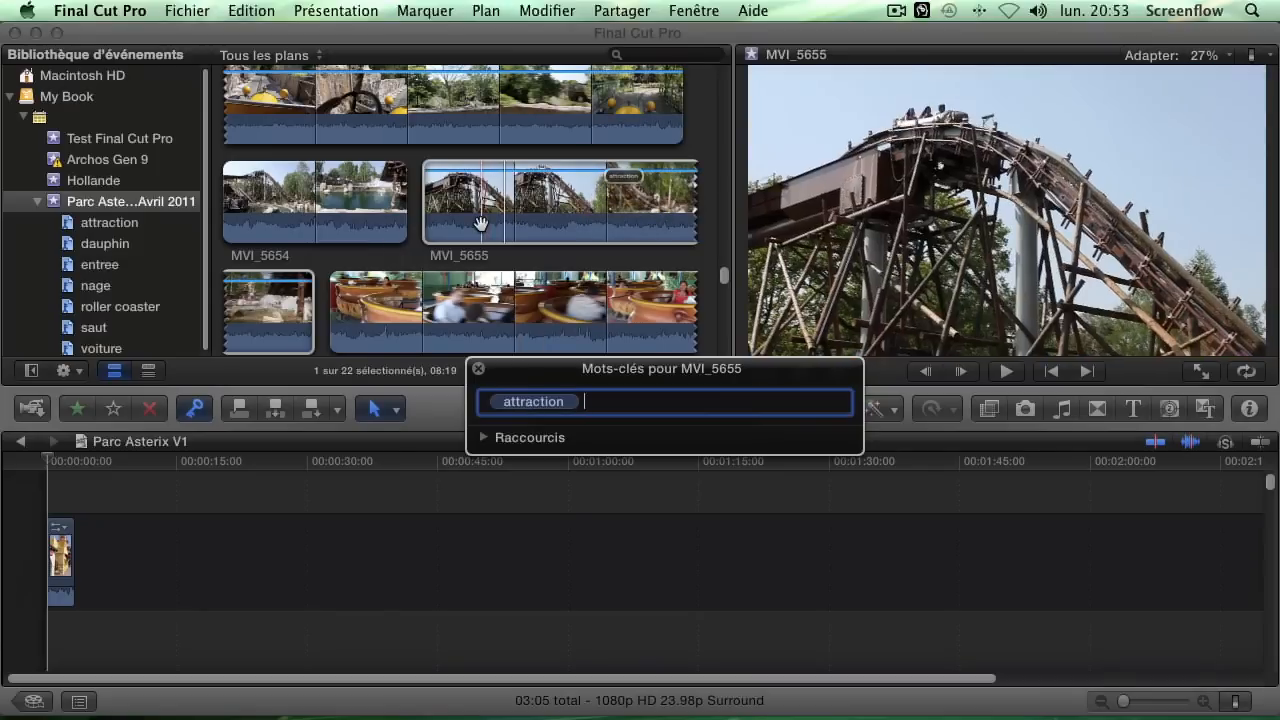
- Add the keyword "attraction" to the spinning cups clip MVI_5656 and close the keyword editor
click(504, 300)
text(attraction)
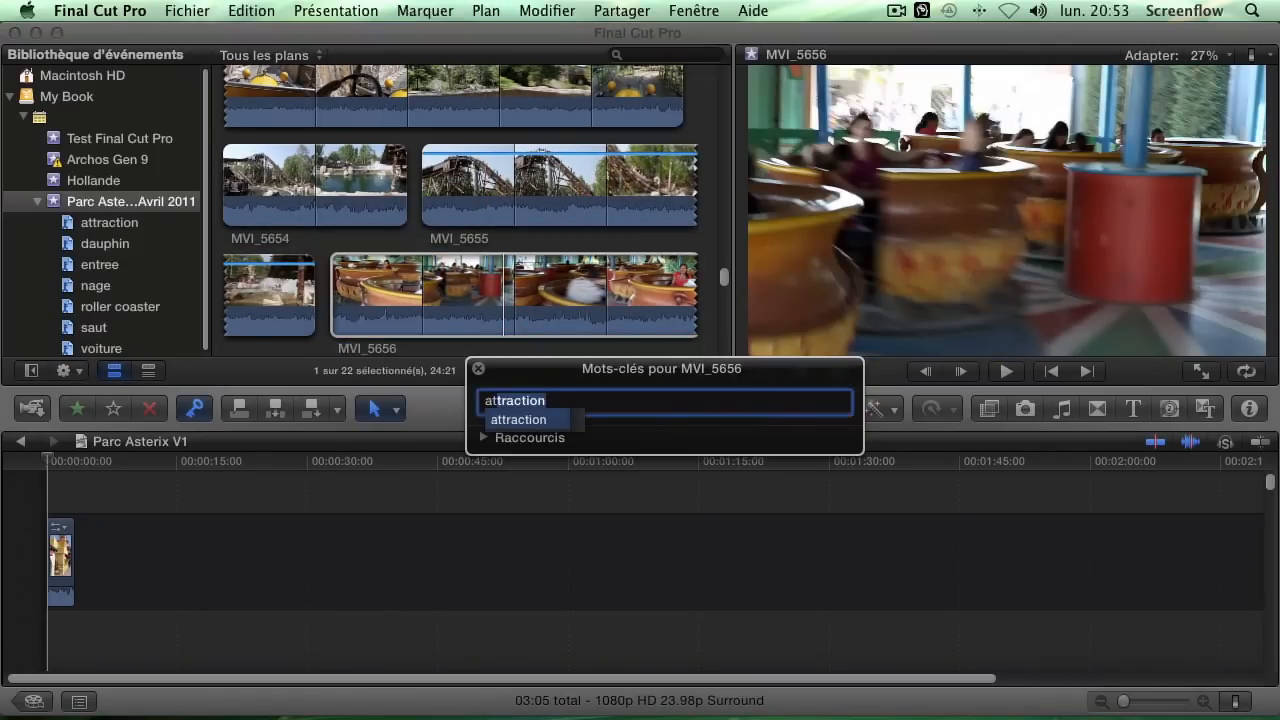
key(Return)
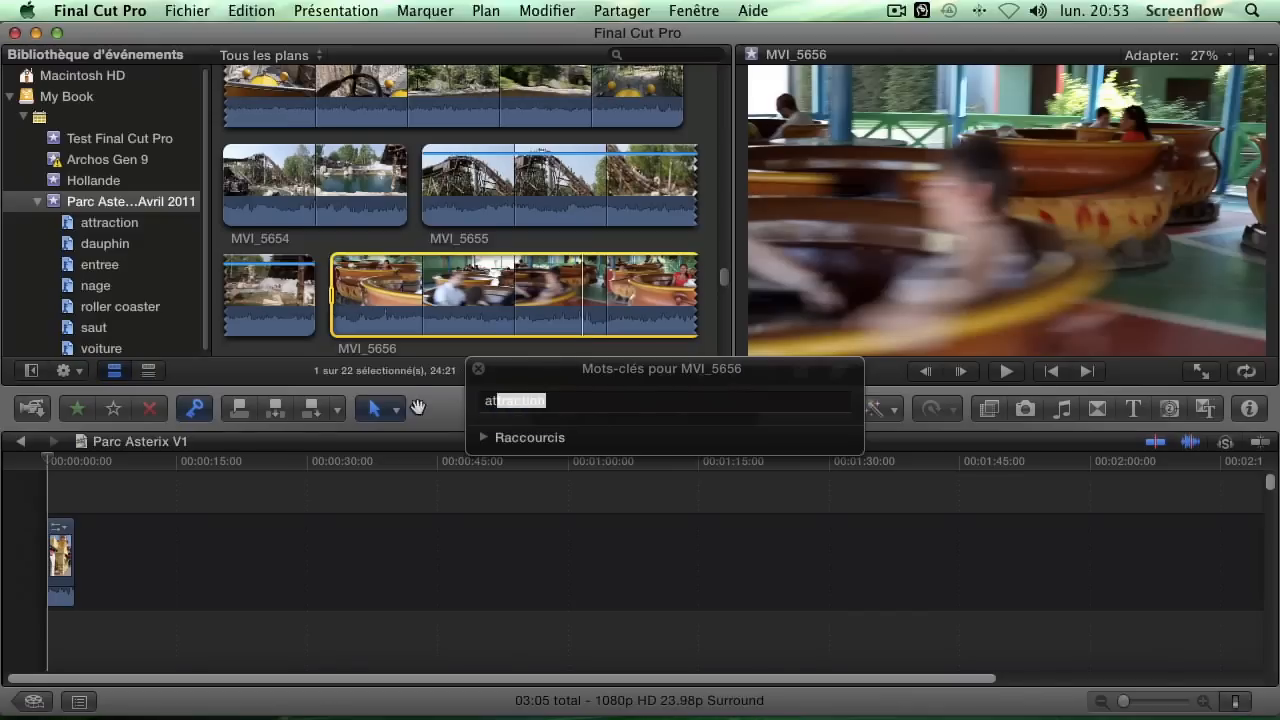
key(Return)
click(478, 368)
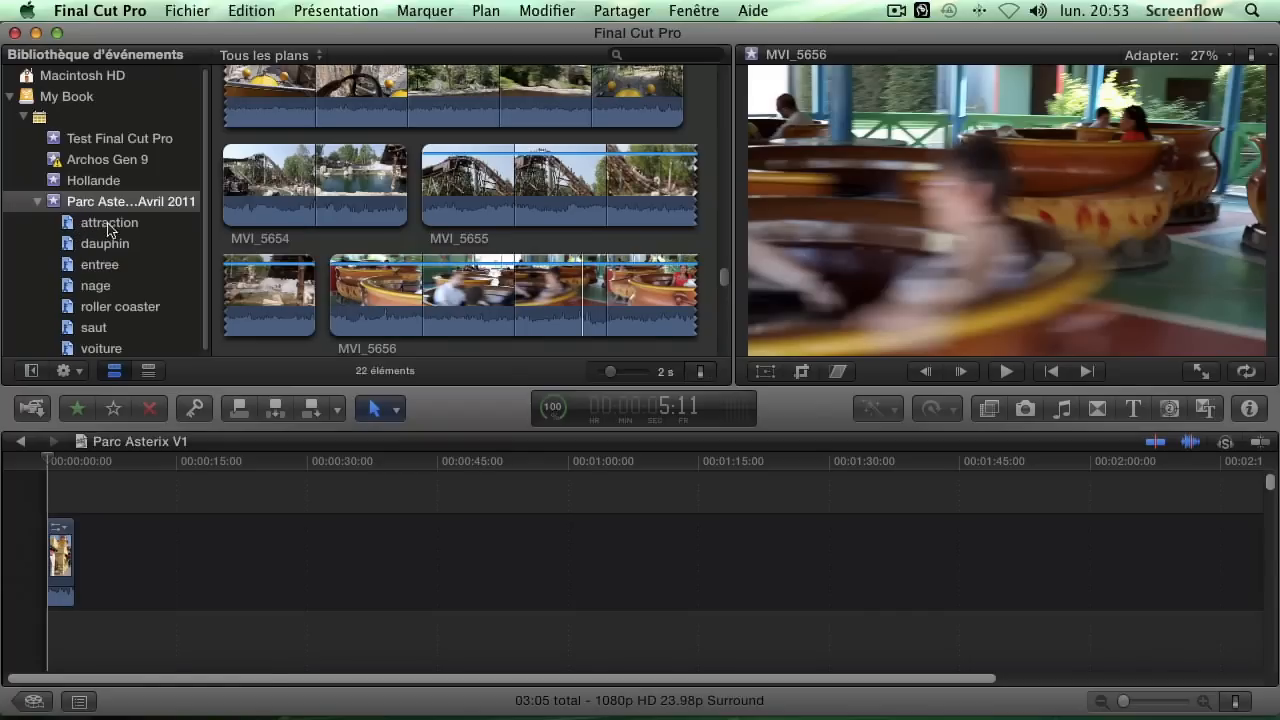
- Show the "attraction" keyword collection and set the filmstrip duration to Tout, giving one thumbnail per clip
click(108, 228)
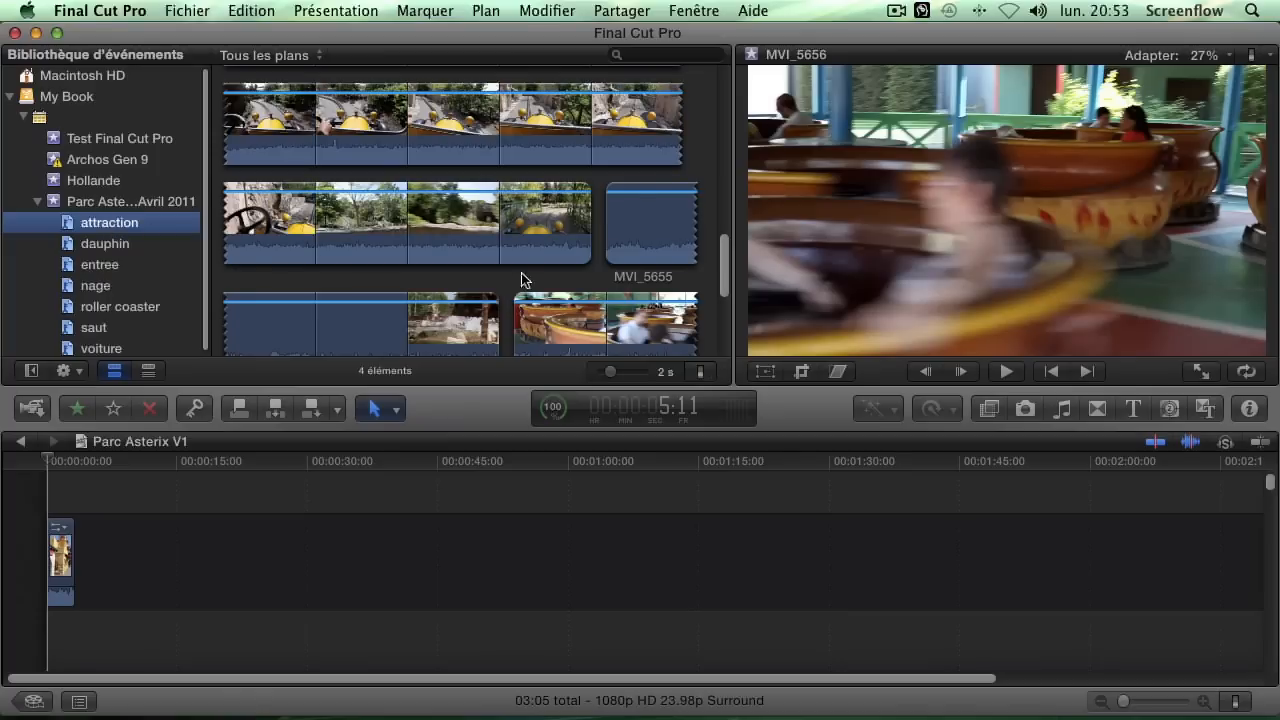
drag(605, 376, 716, 380)
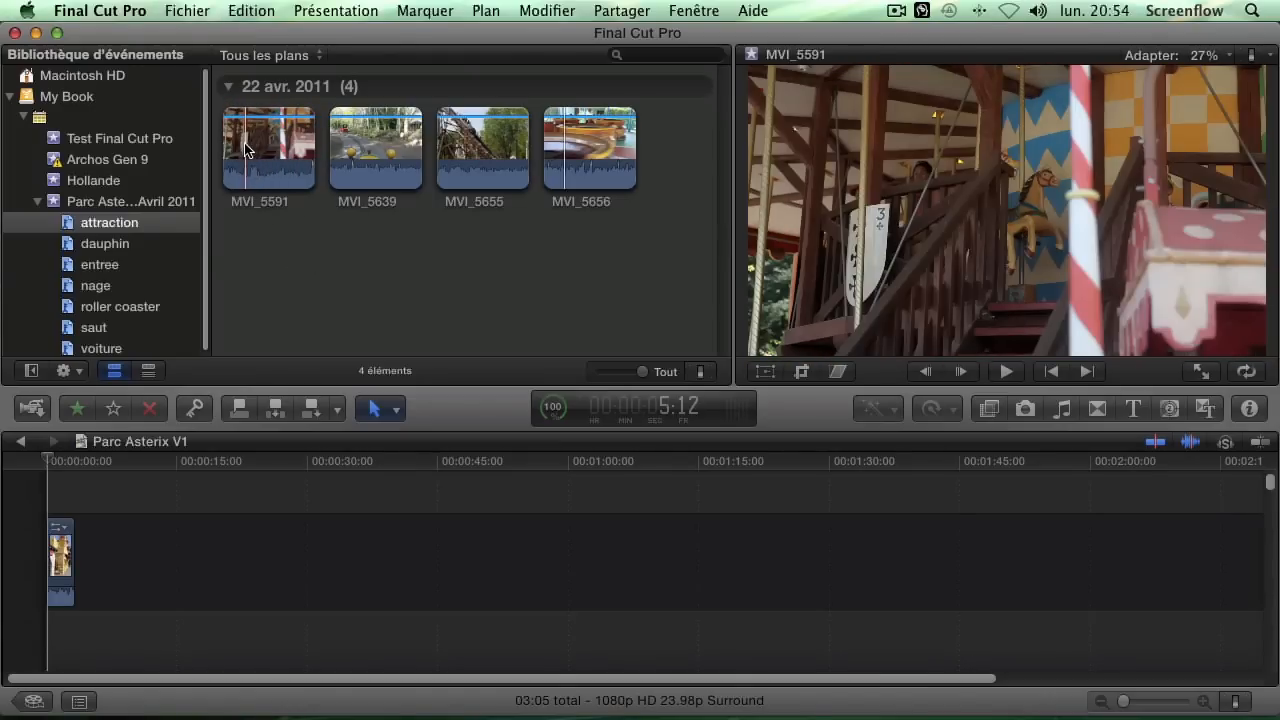
- Return to the full Parc Asterix event and tag a range of about 4.5 seconds within clip MVI_5660 with the keyword "attraction"
click(101, 205)
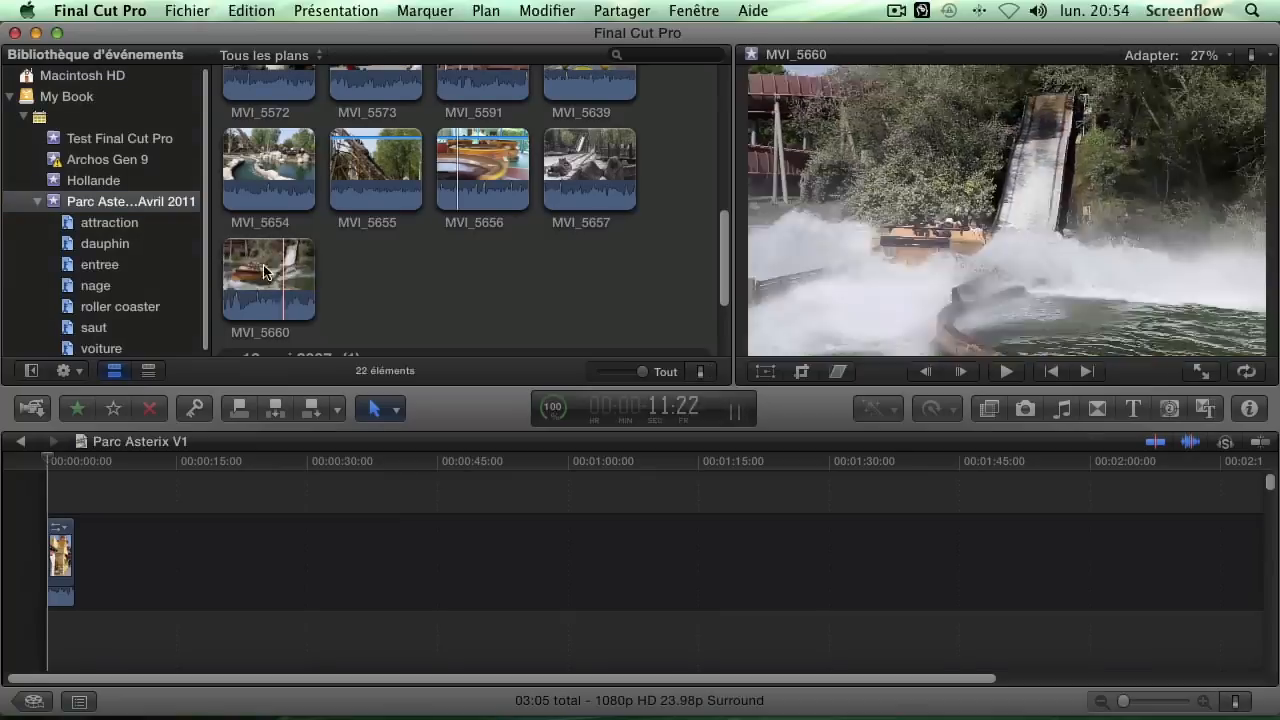
drag(250, 265, 270, 266)
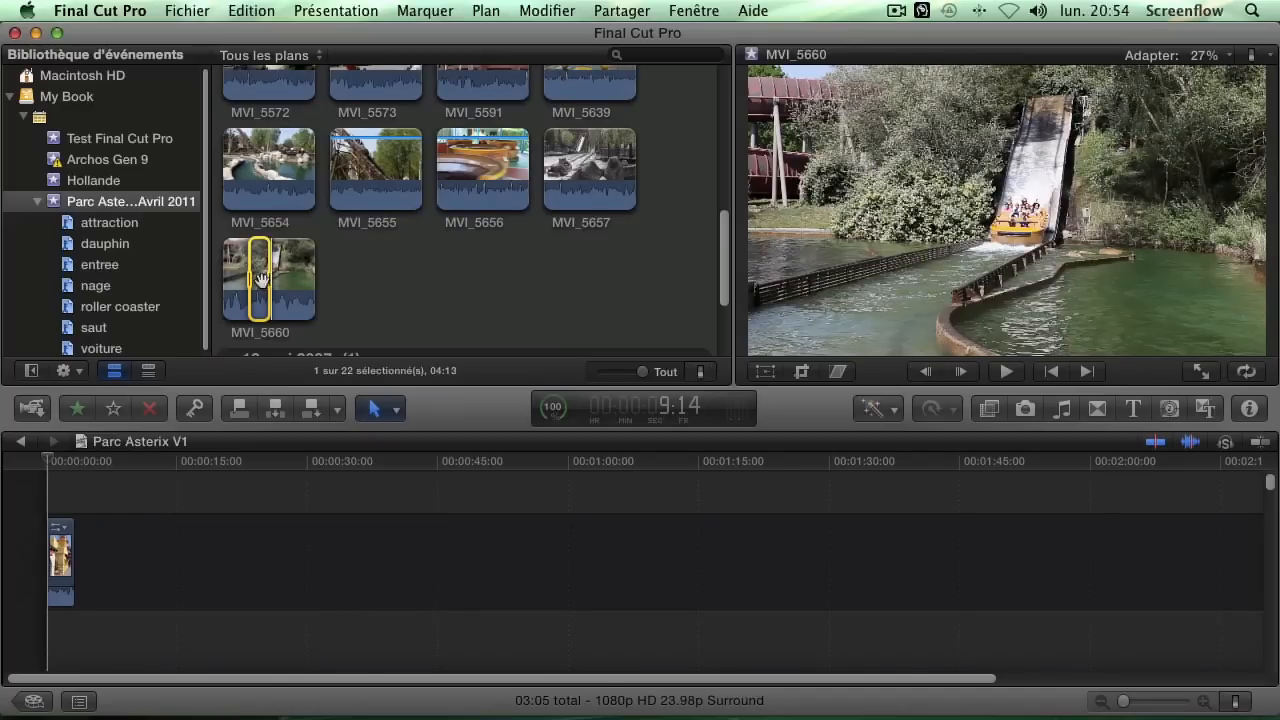
click(192, 412)
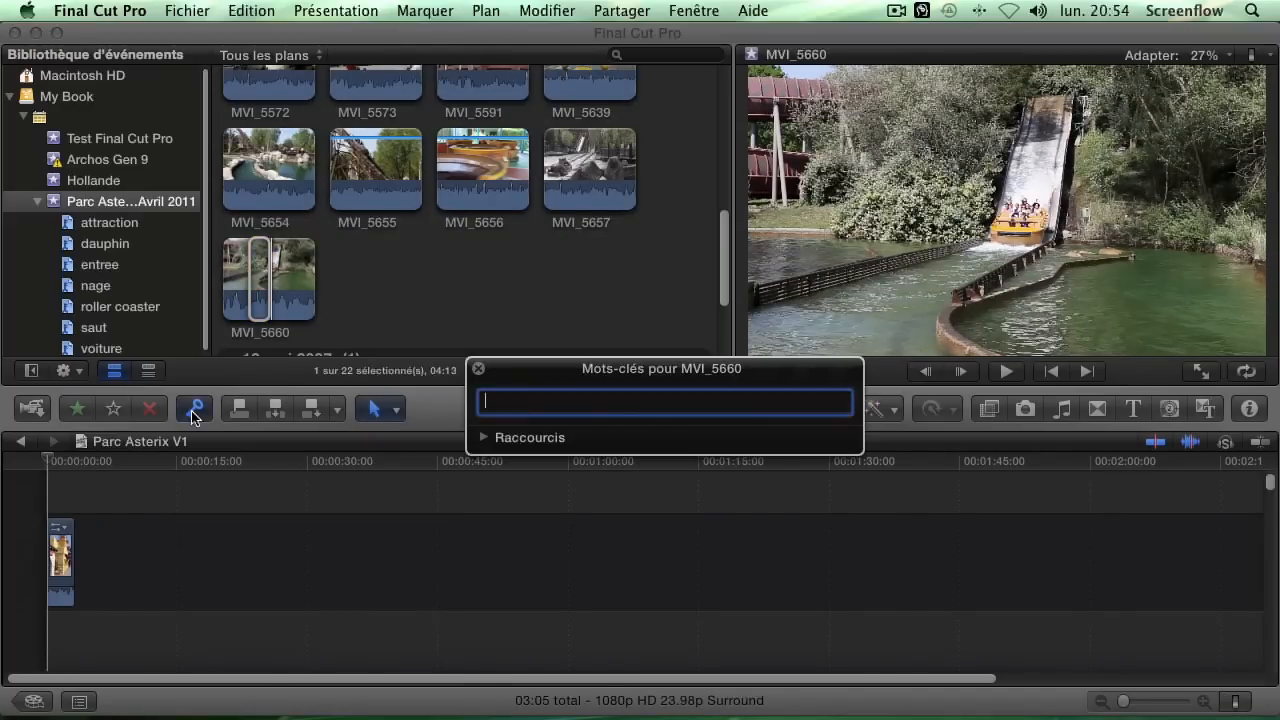
text(attr)
key(Return)
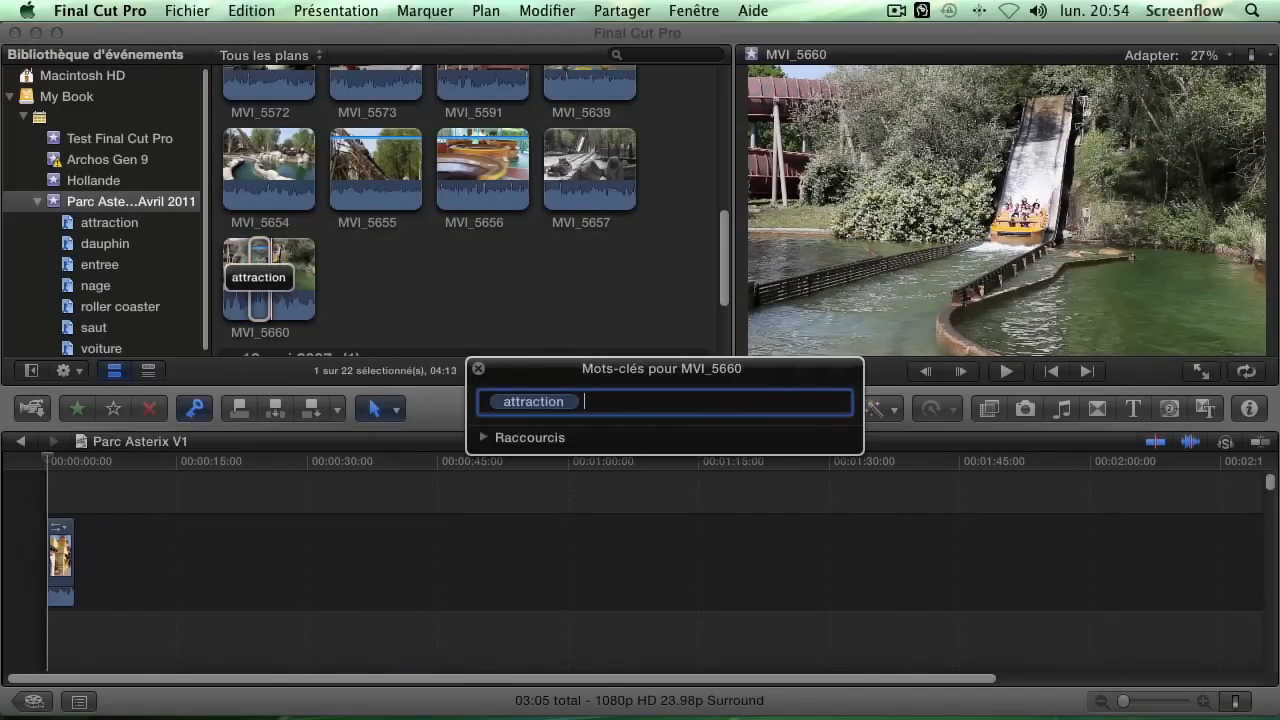
- Tag the last 6 seconds 8 frames or so of clip MVI_5660 with the keyword "attraction" and close the keyword editor
click(294, 282)
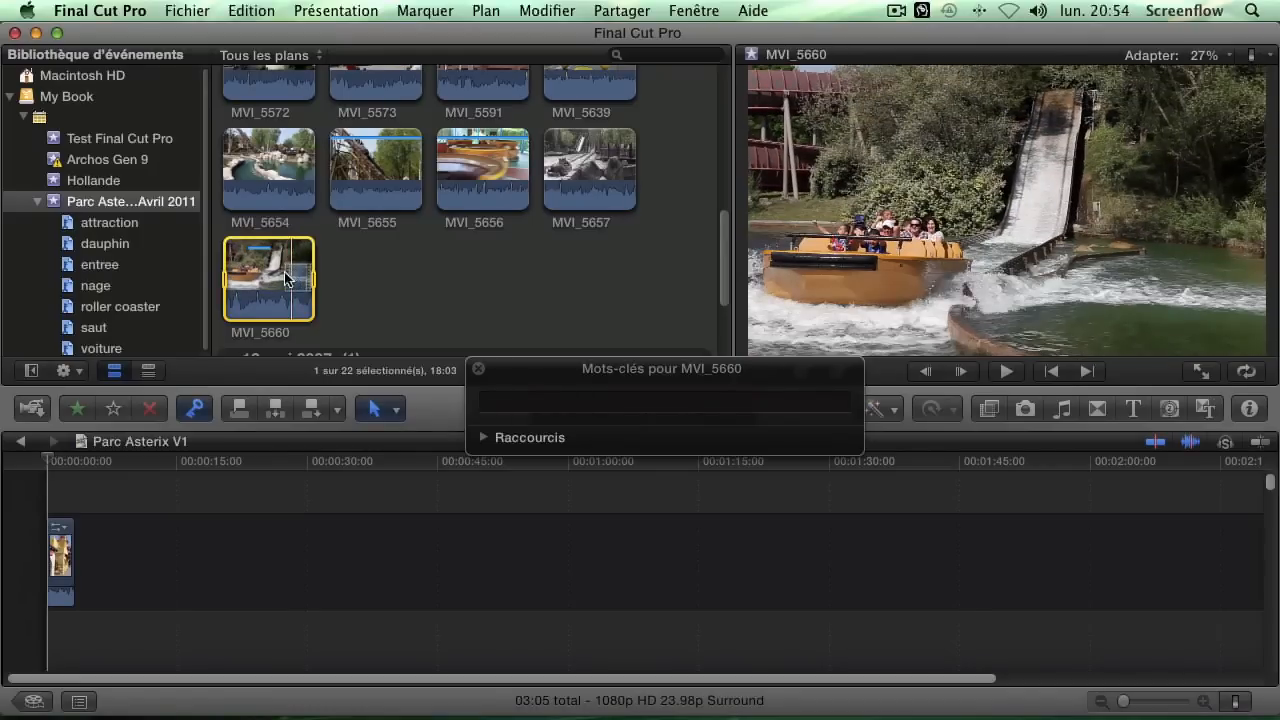
key(i)
drag(292, 282, 284, 282)
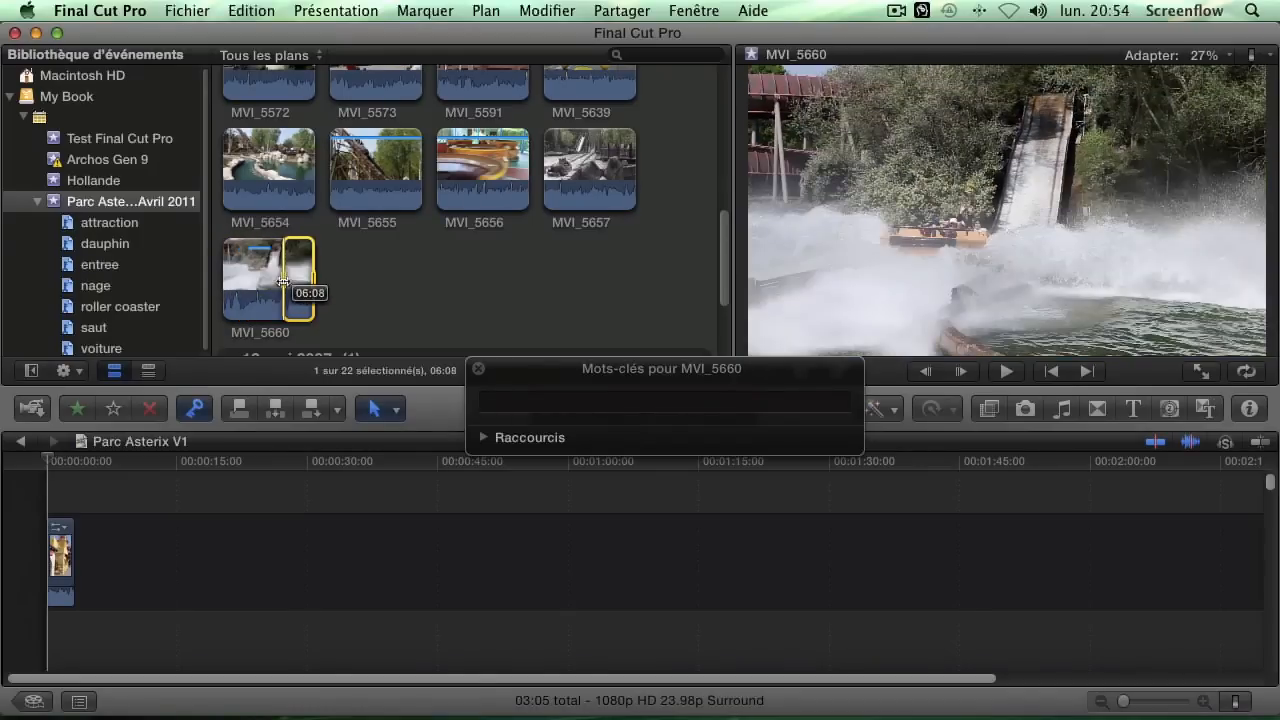
click(504, 398)
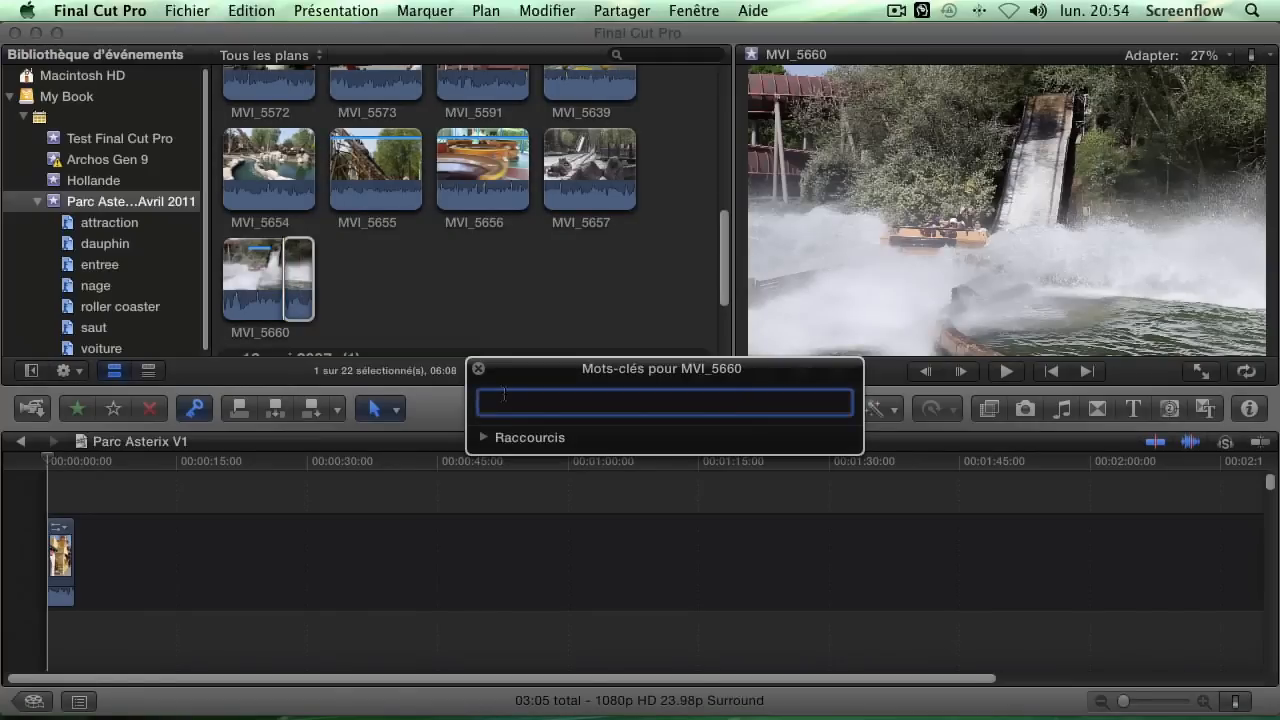
text(attr)
key(Return)
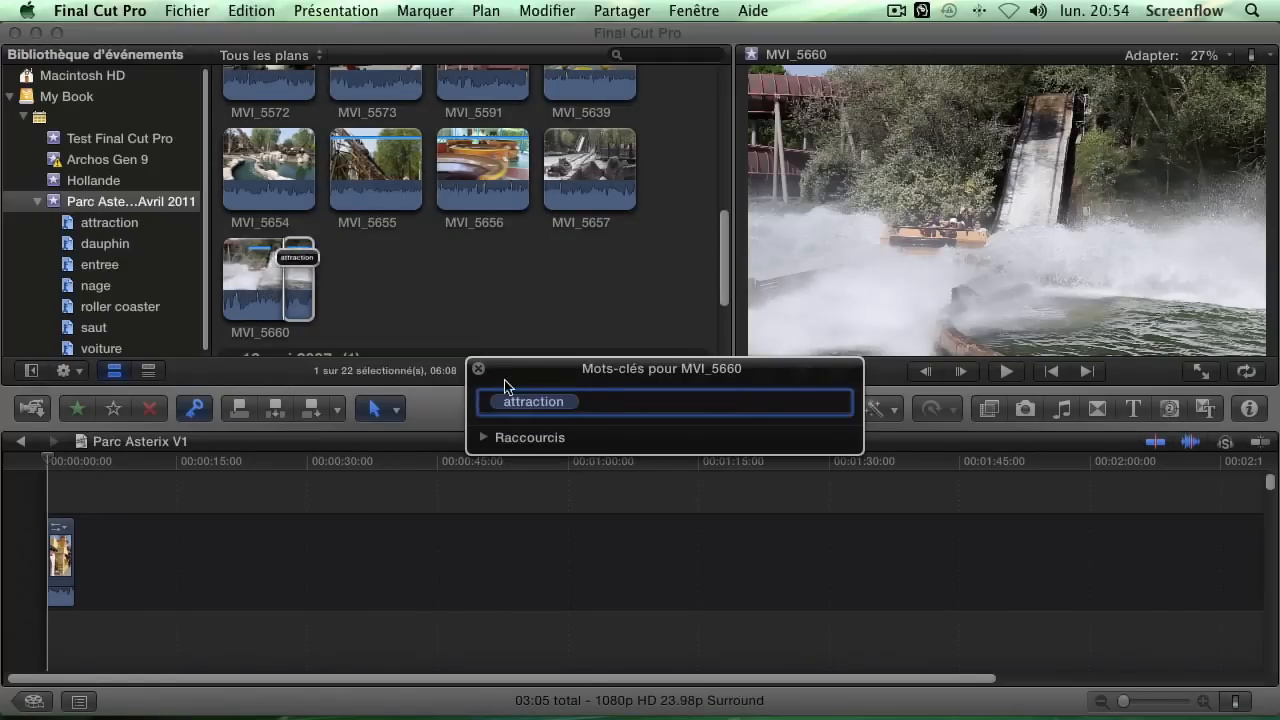
click(368, 300)
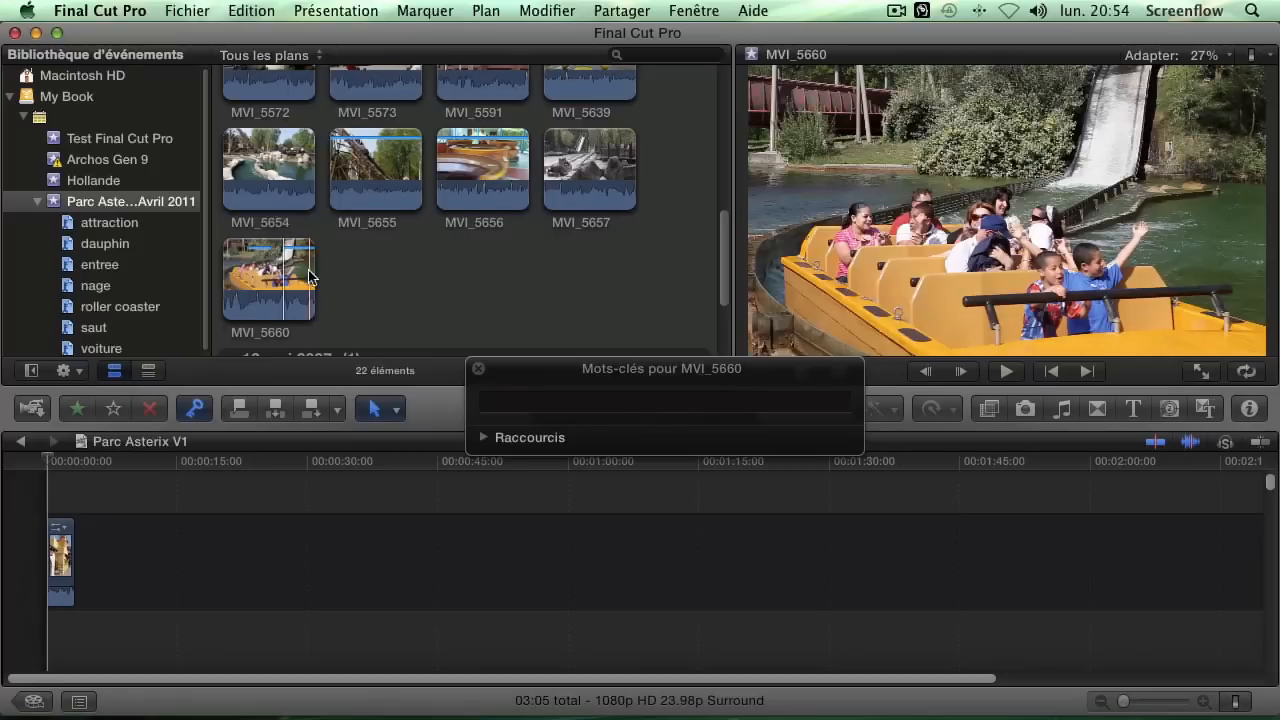
click(478, 370)
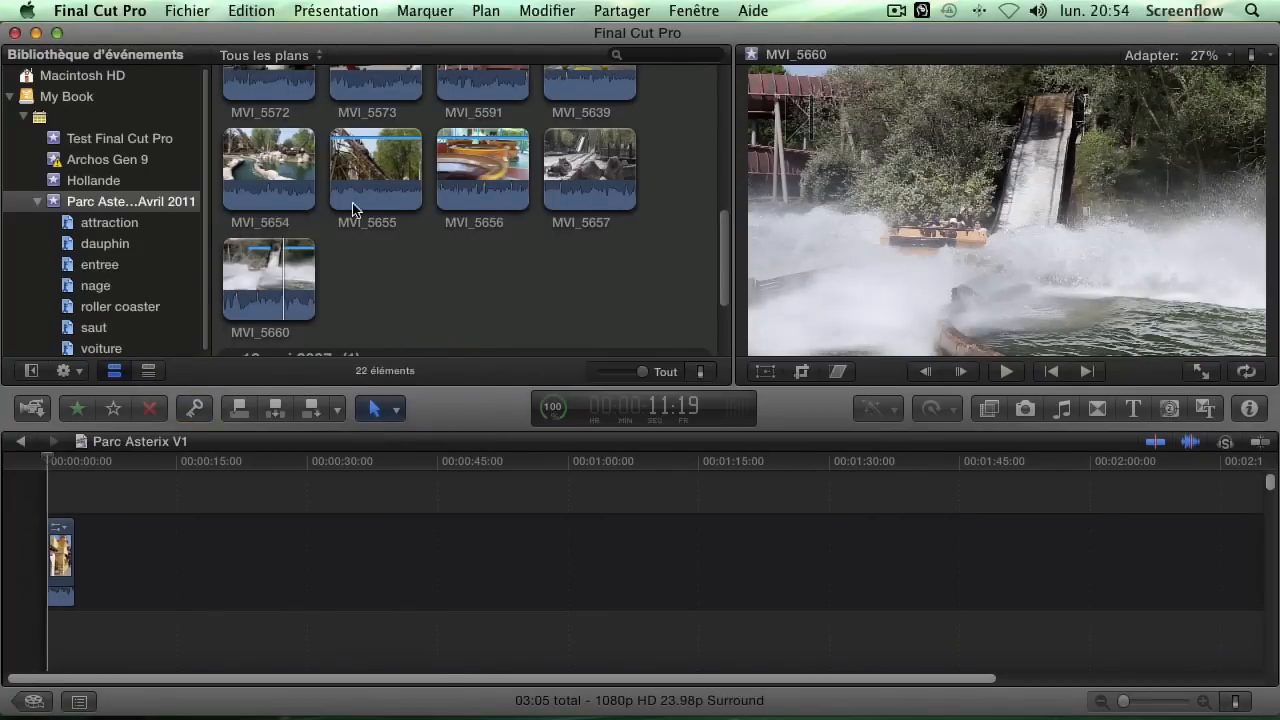
- Append about 01:08 of dolphin clip MVI_5512 from the dauphin collection and about 17 frames of MVI_5514 from nage to the timeline
click(90, 224)
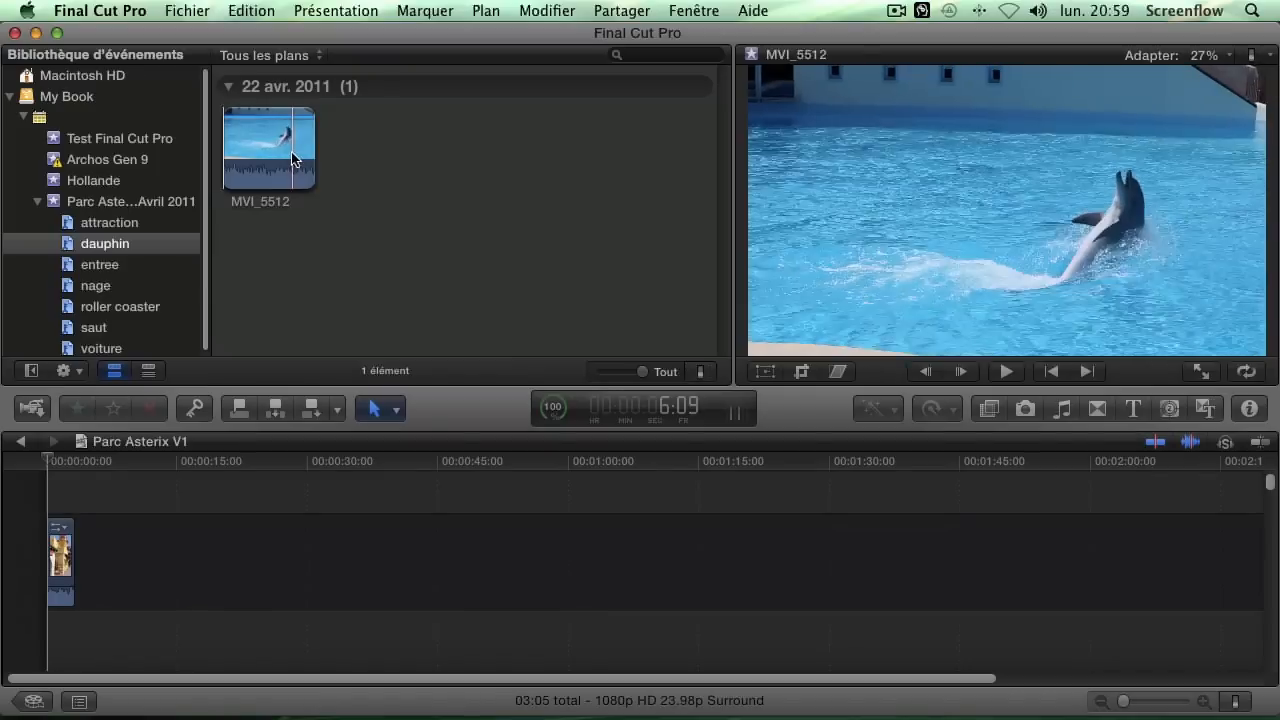
drag(292, 151, 96, 582)
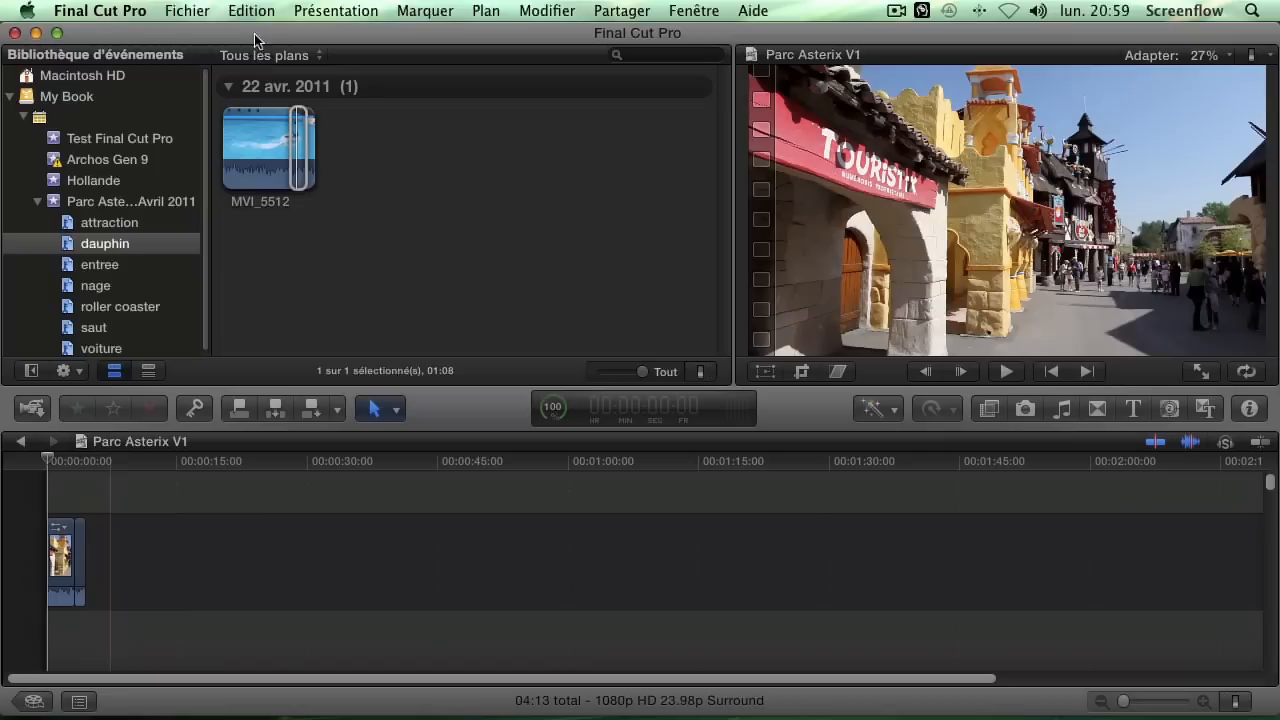
click(97, 287)
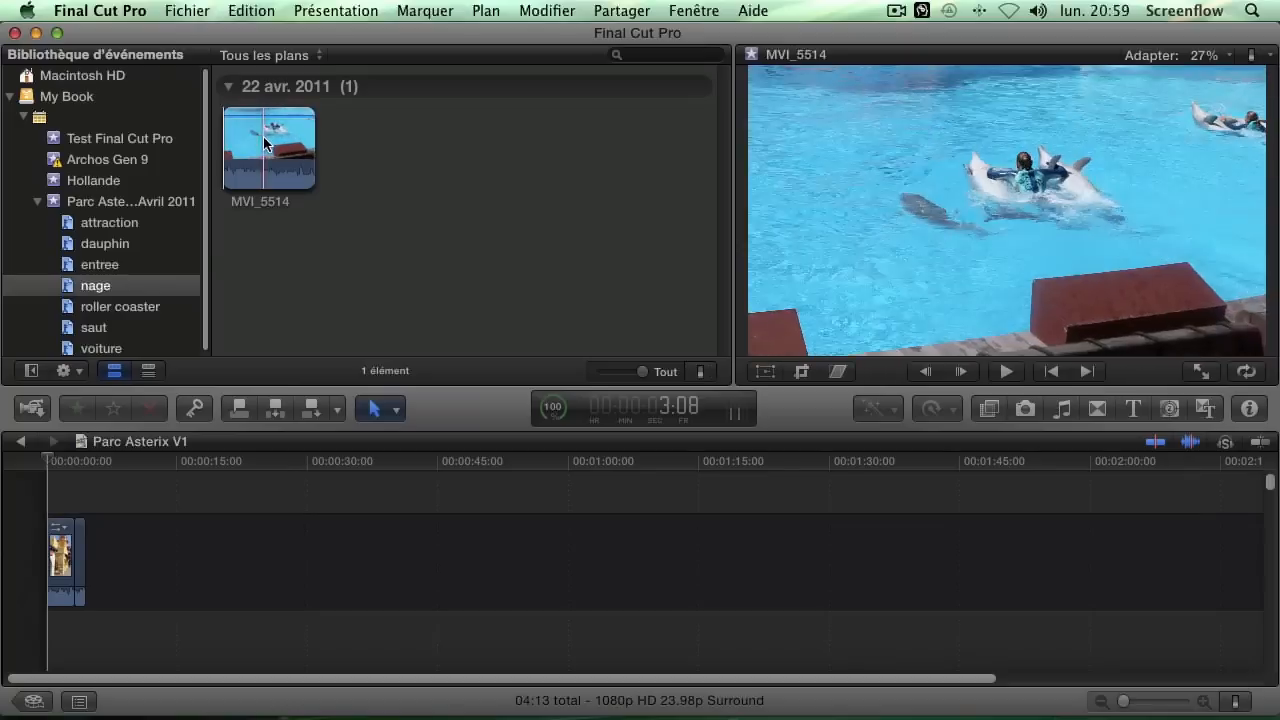
drag(270, 145, 136, 571)
- Look at the dauphin collection and show the clips tagged with the keyword saut
scroll(105, 260, down, 1)
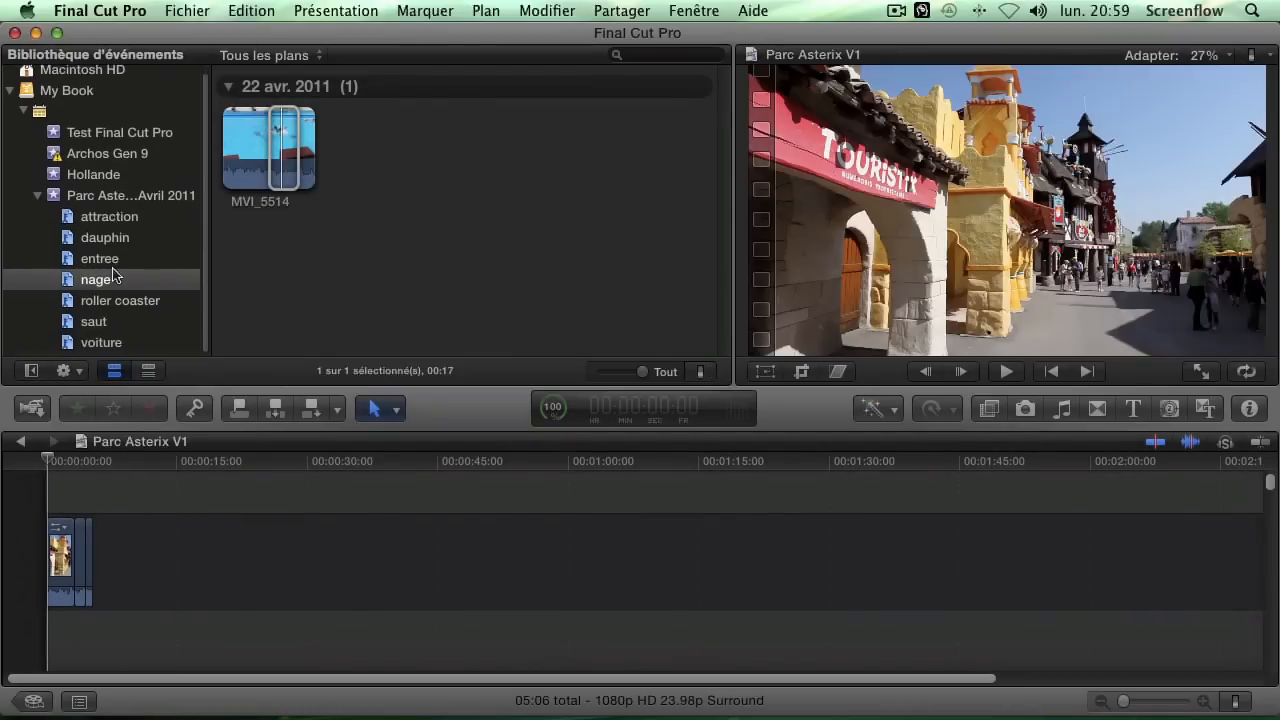
click(96, 245)
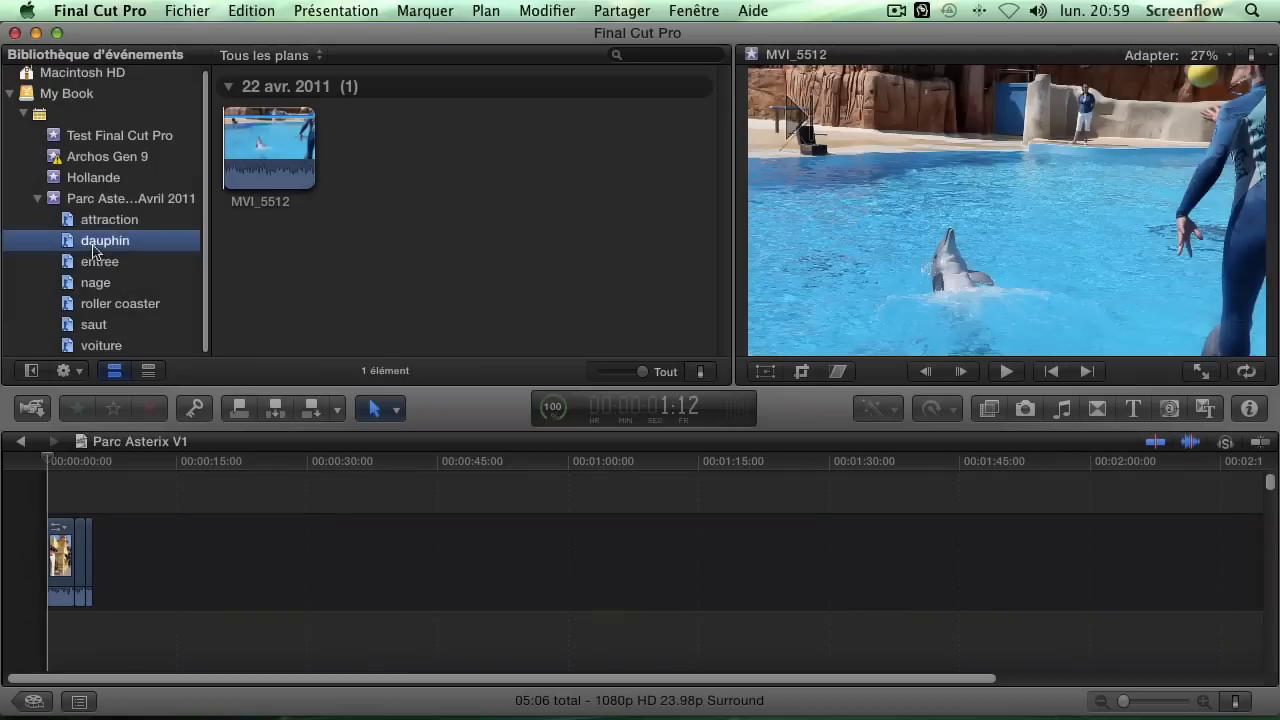
click(100, 328)
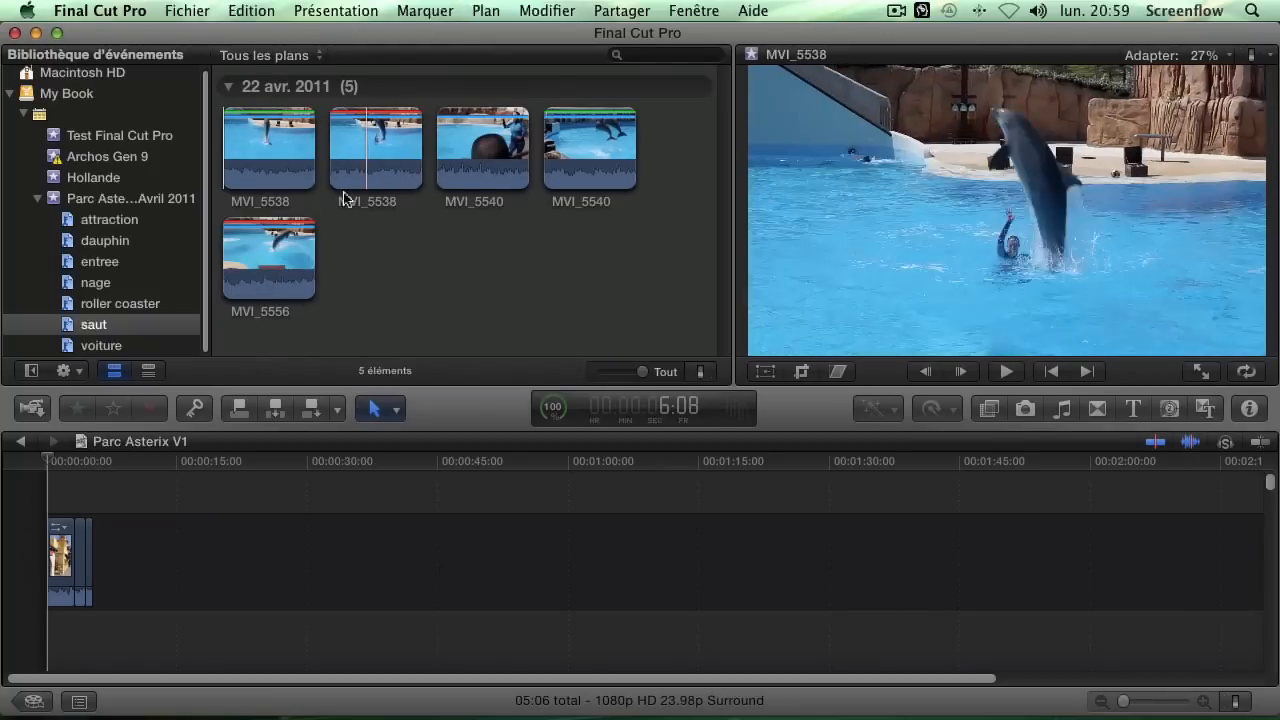
- Mark the second MVI_5538 clip as a favourite and reject it again
click(388, 150)
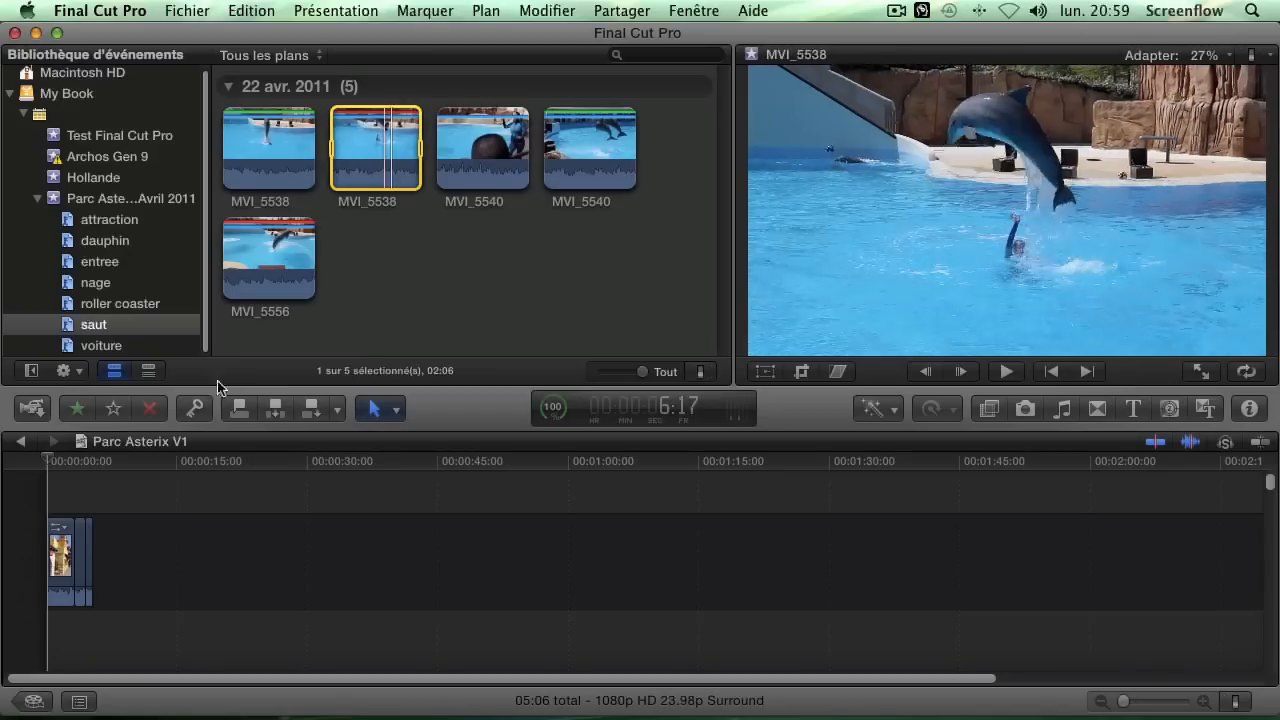
click(76, 409)
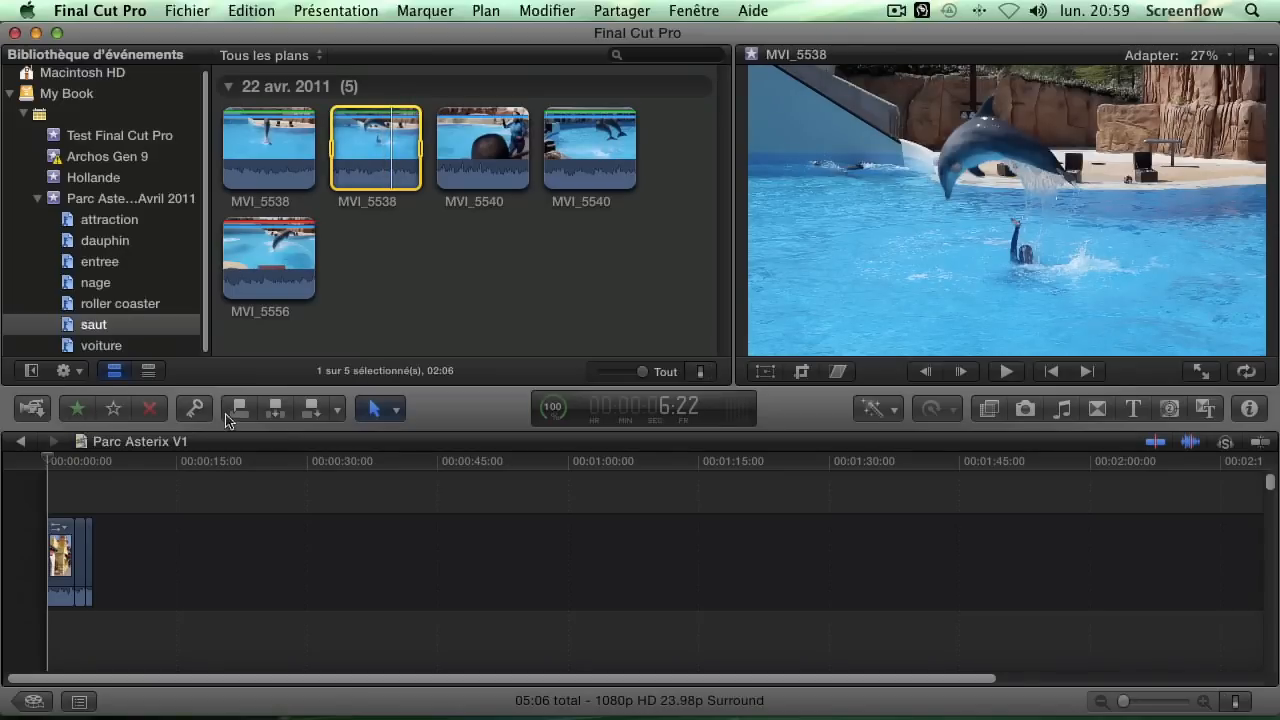
click(152, 409)
- Select a range within the favourite MVI_5538 dolphin jump clip in the saut collection
click(258, 142)
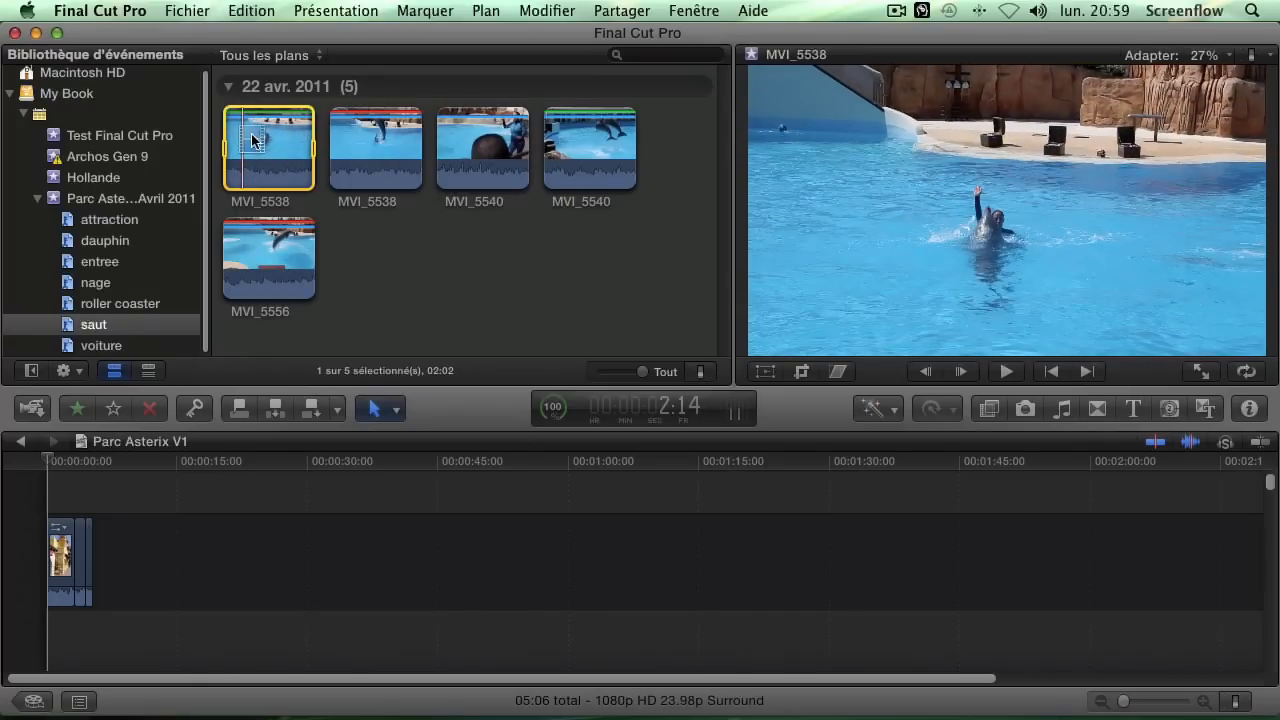
drag(225, 145, 294, 147)
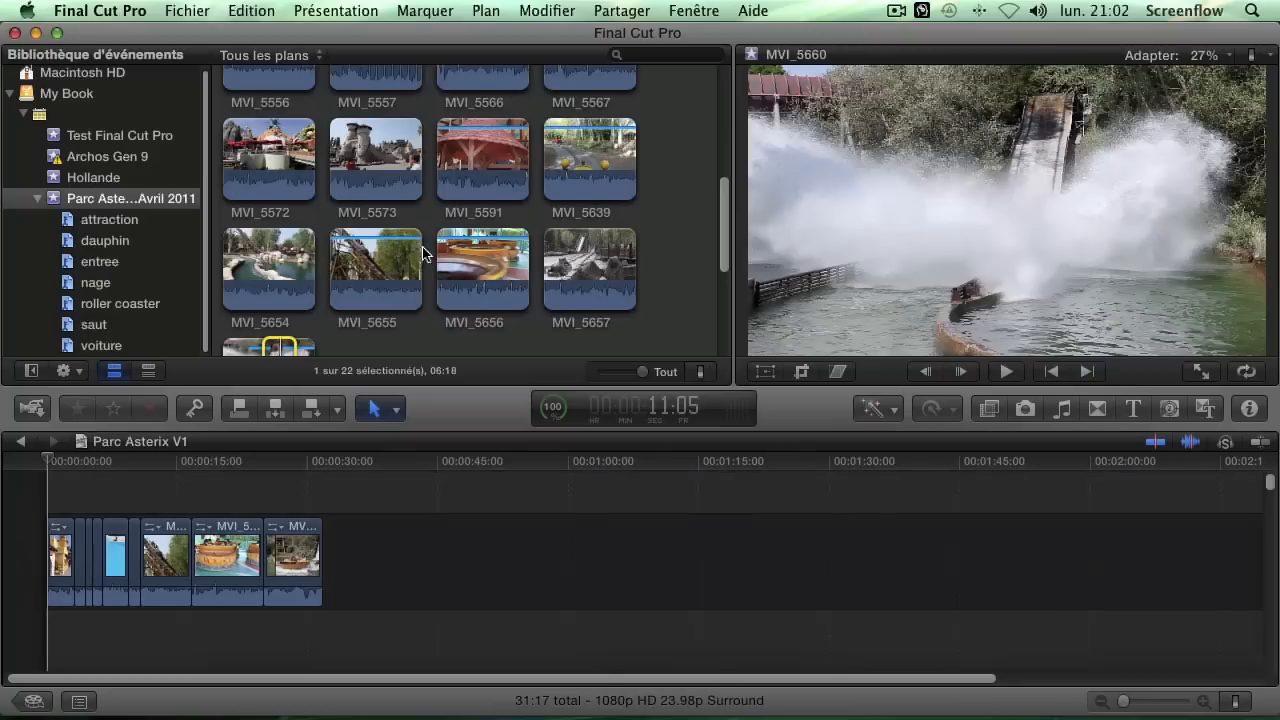
- Select a range of about 03:08 in the roller coaster clip MVI_5566 and append it at the end of the timeline
click(101, 306)
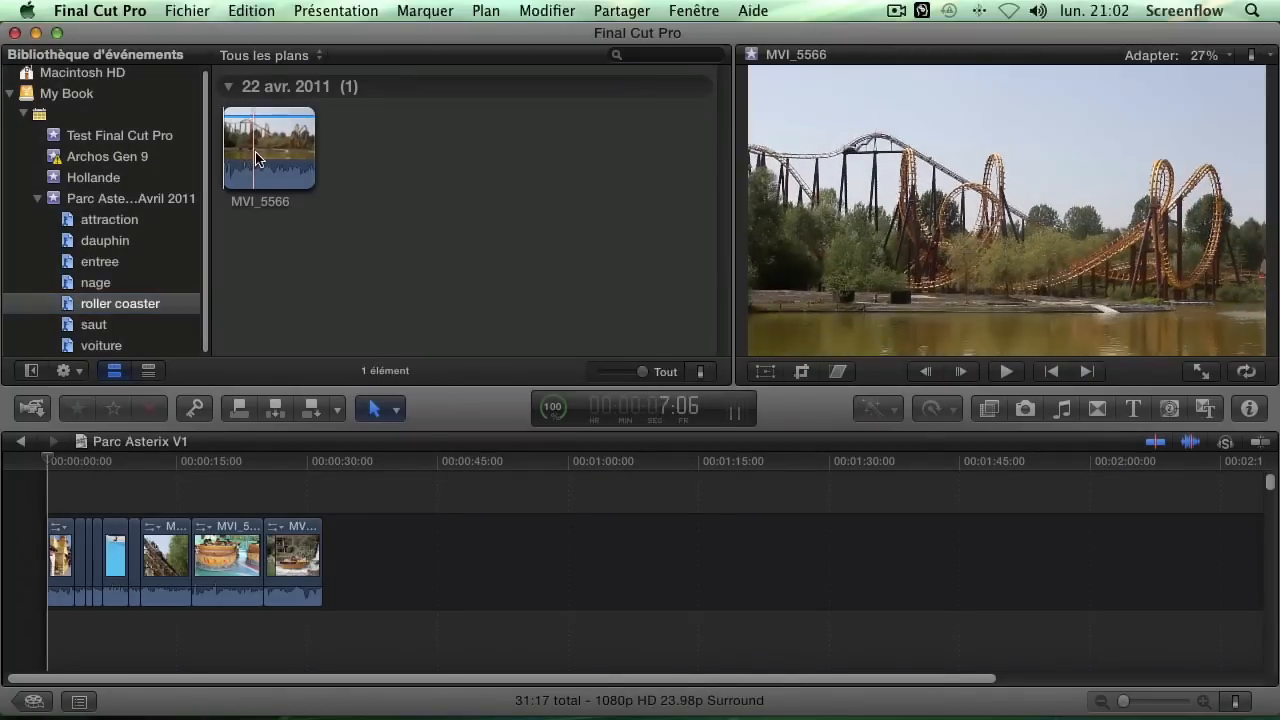
mouse_move(268, 160)
mouse_down()
mouse_move(306, 155)
mouse_move(291, 149)
mouse_up()
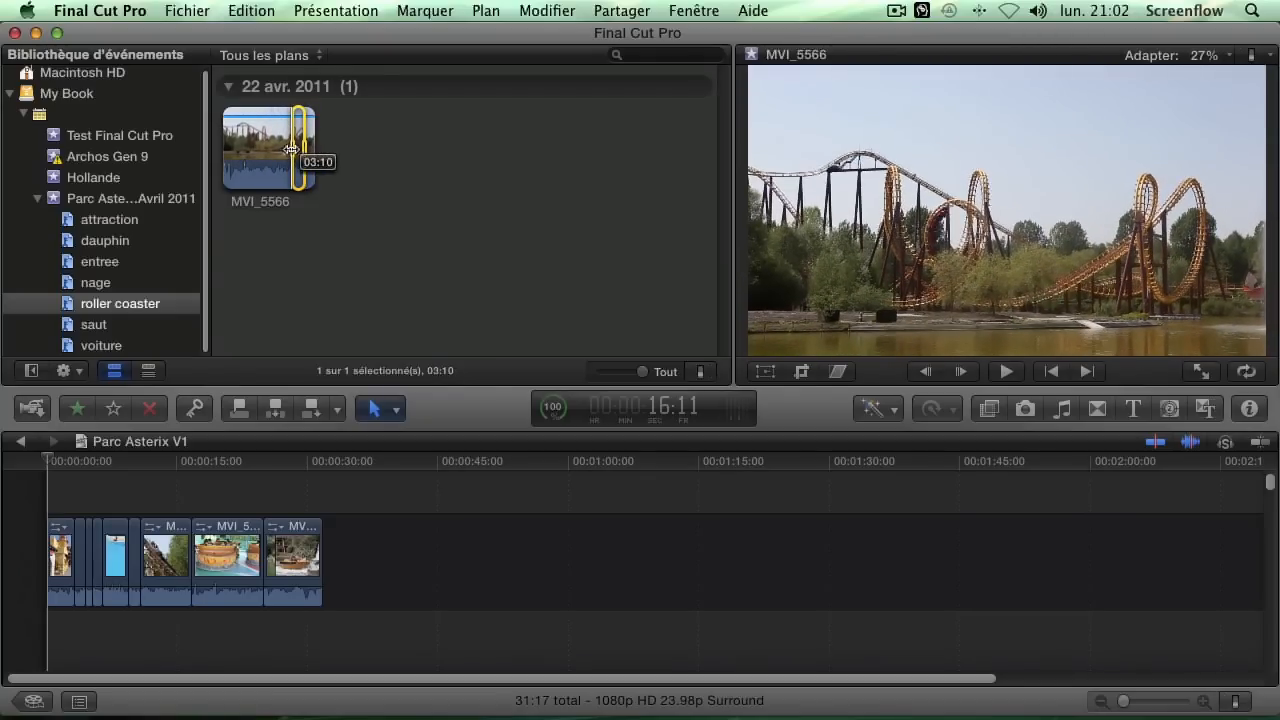
drag(291, 149, 289, 145)
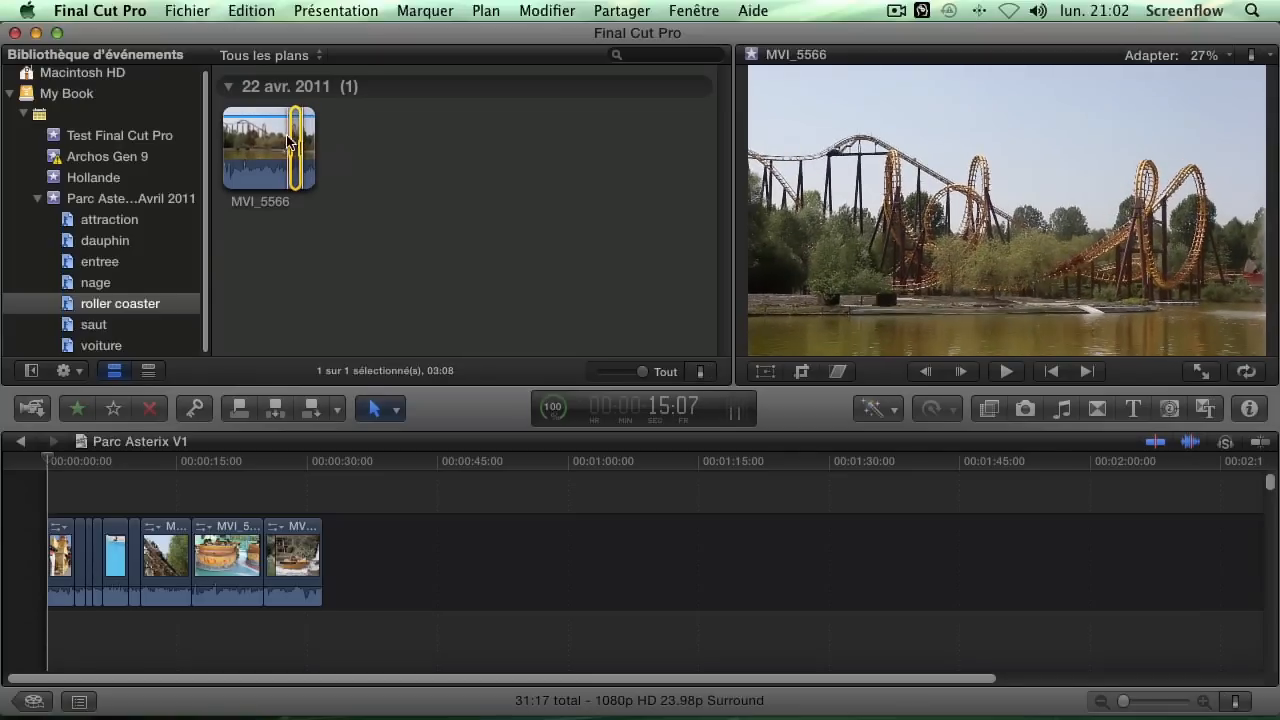
drag(310, 460, 374, 568)
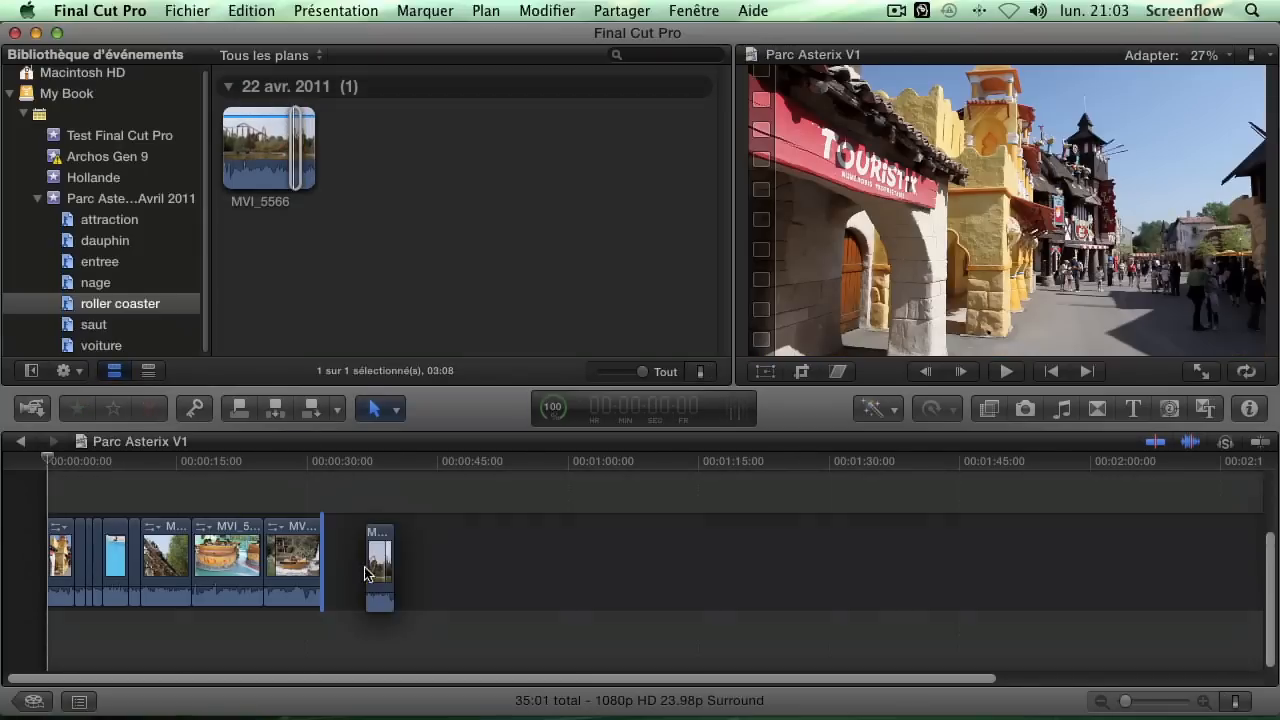
- Preview the video effects on the first timeline clip and apply the Film rétro effect to it
click(992, 410)
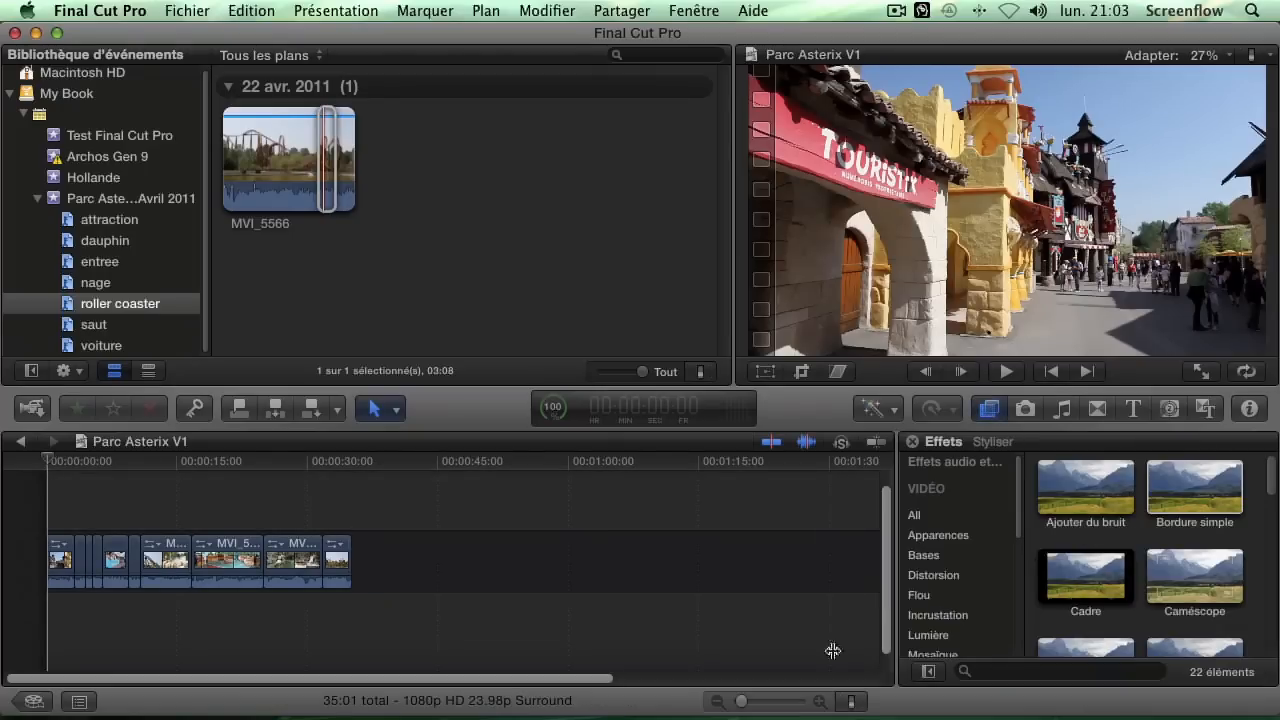
click(166, 560)
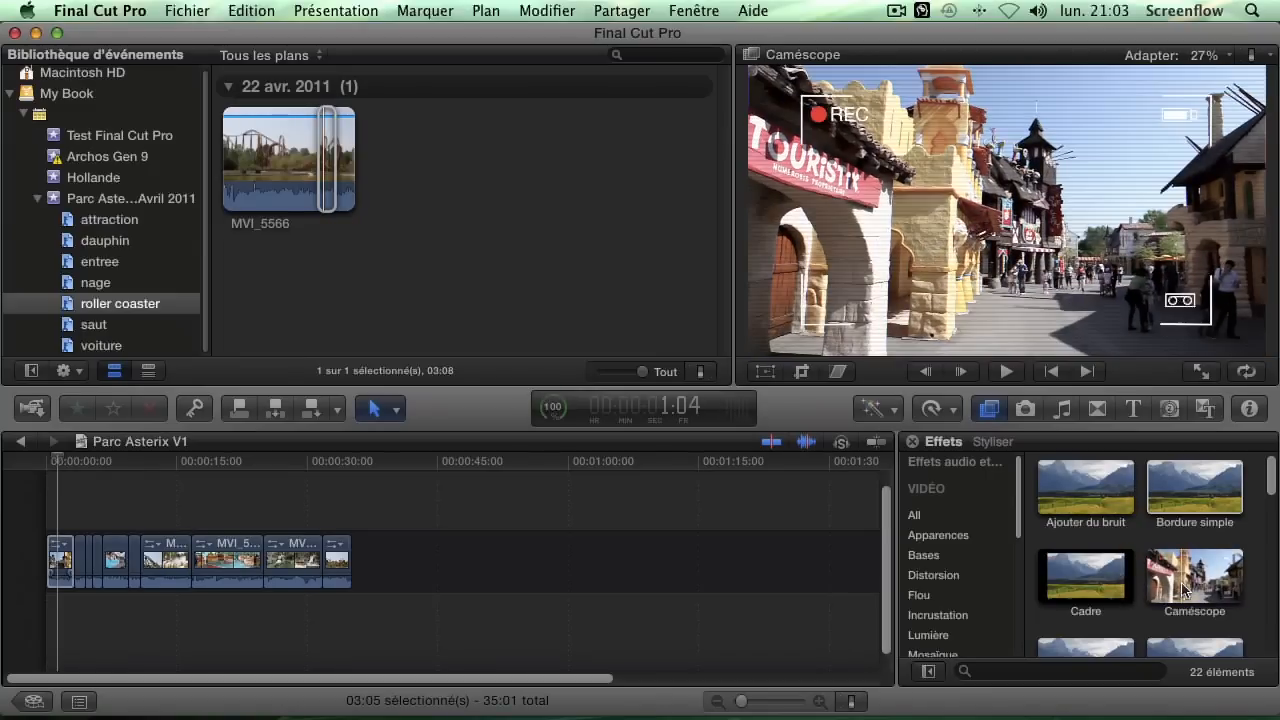
scroll(1187, 592, down, 5)
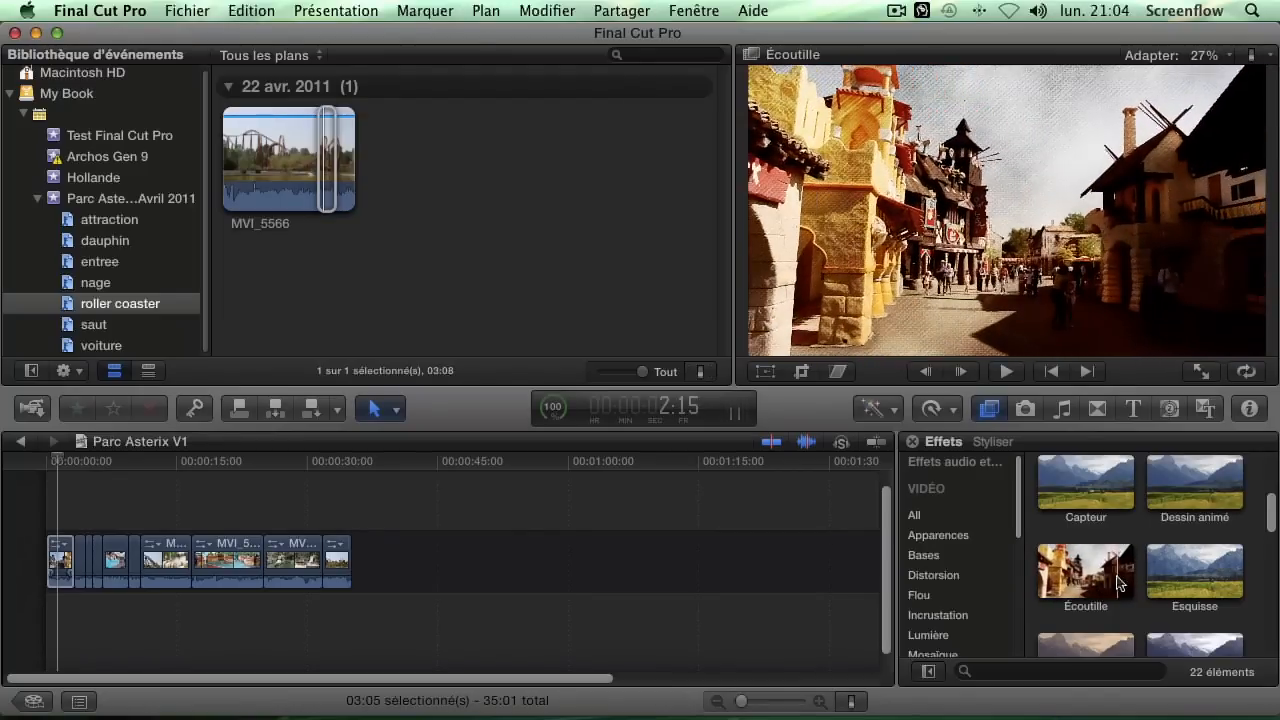
scroll(1101, 580, down, 2)
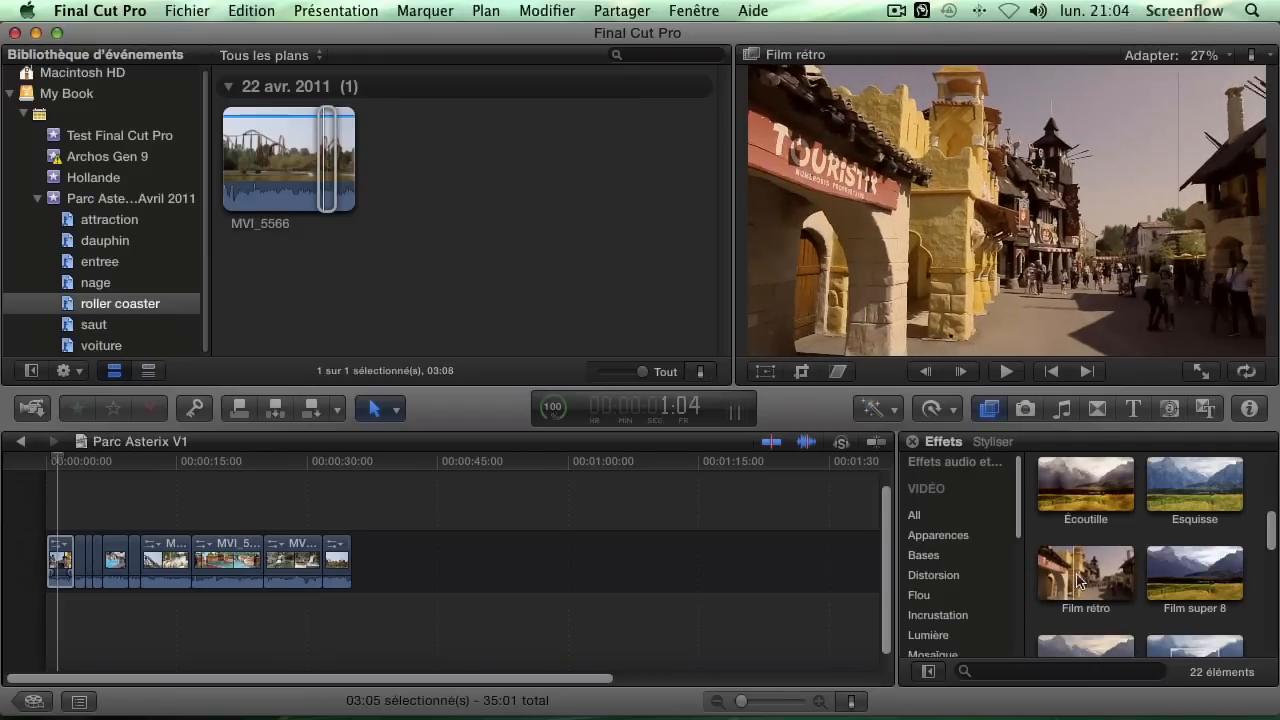
click(1088, 572)
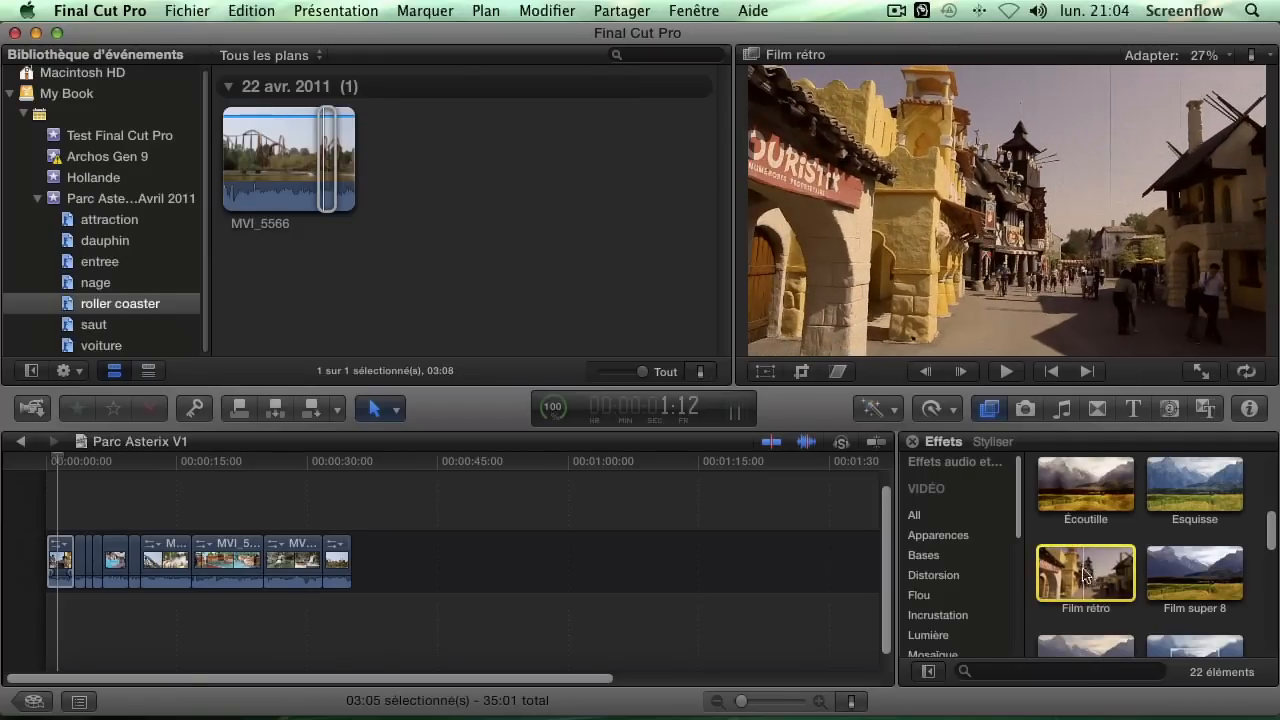
drag(1085, 565, 62, 551)
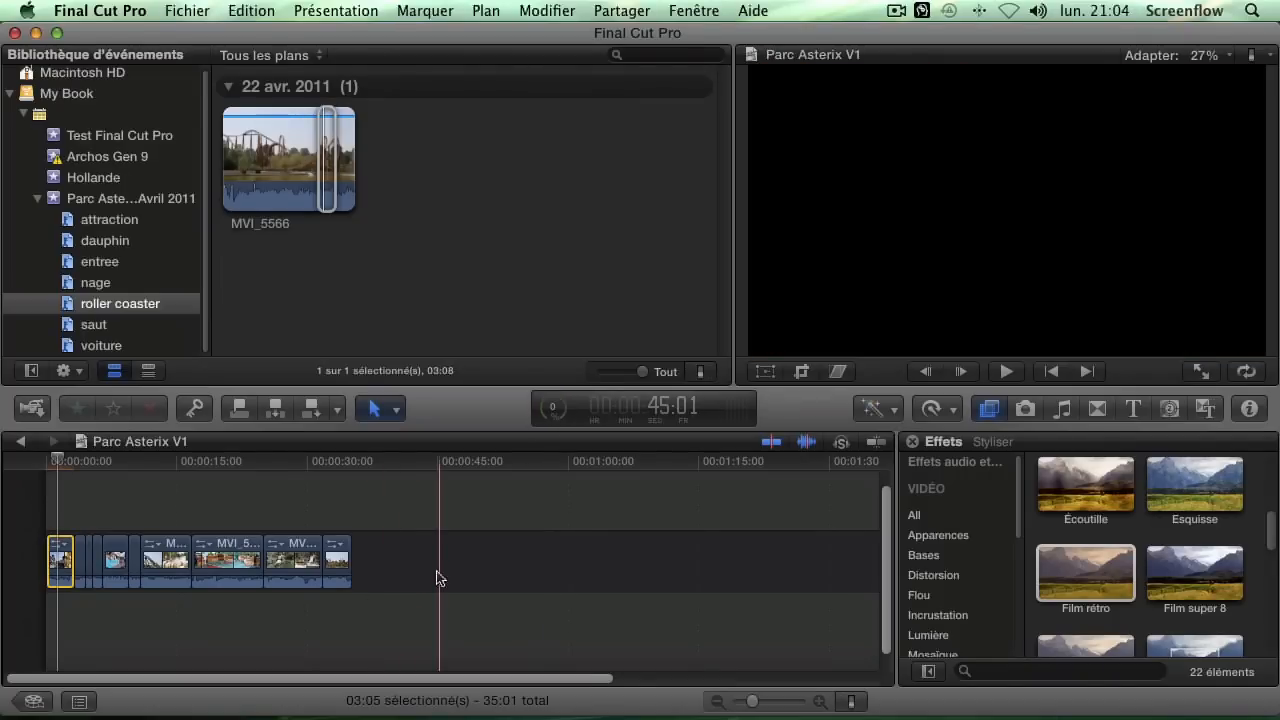
- Find Electric Rodeo Long.caf among the Jingles and attach it beneath the clips at the start of the timeline
click(1025, 408)
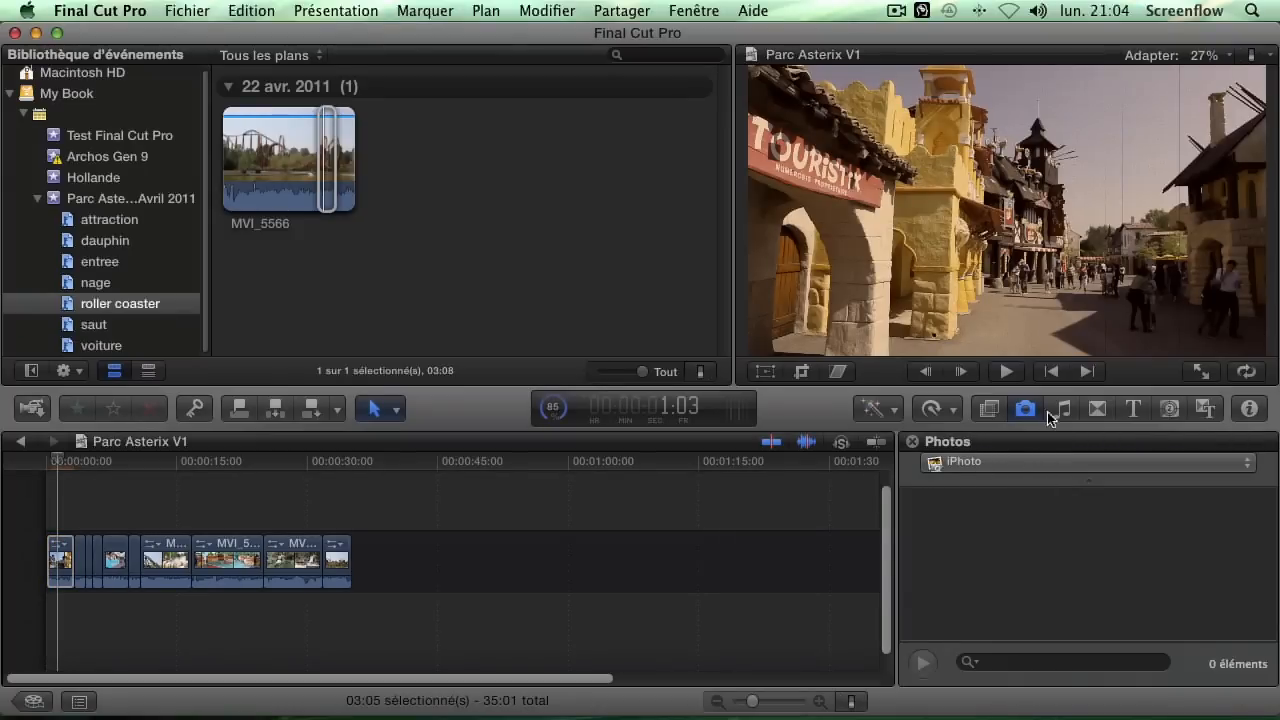
click(1063, 410)
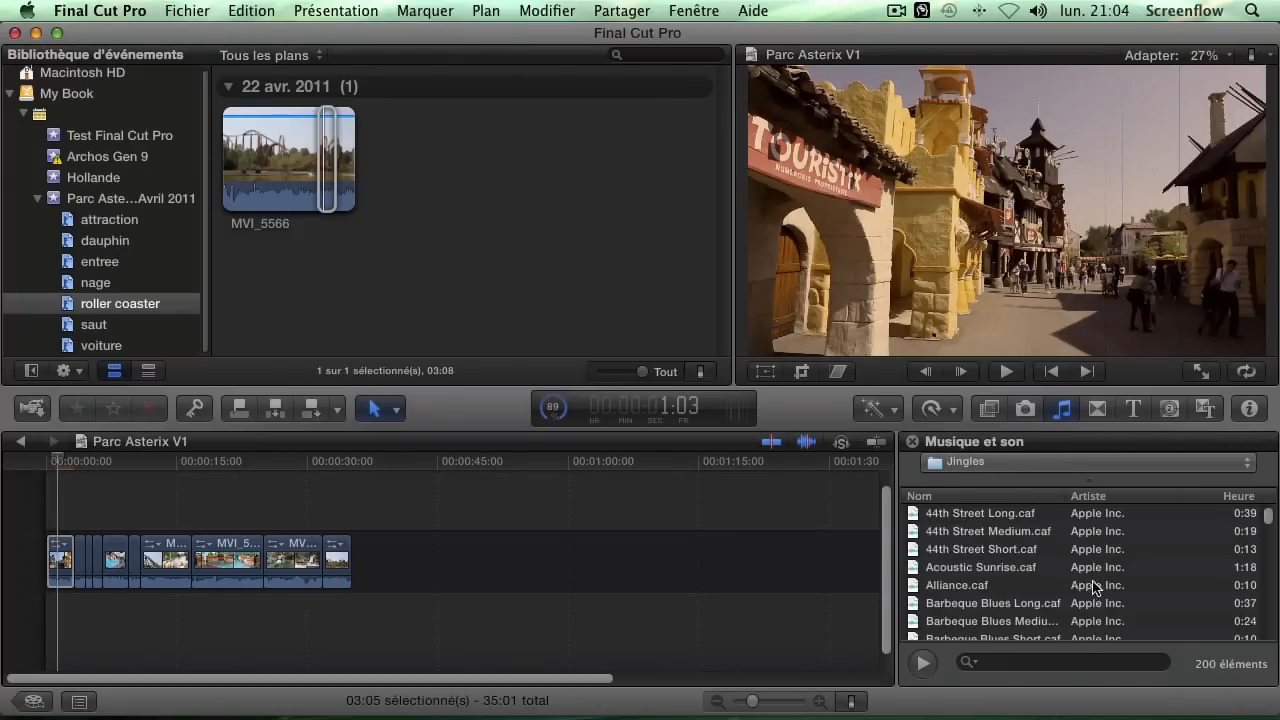
scroll(1040, 548, down, 10)
scroll(1040, 548, down, 6)
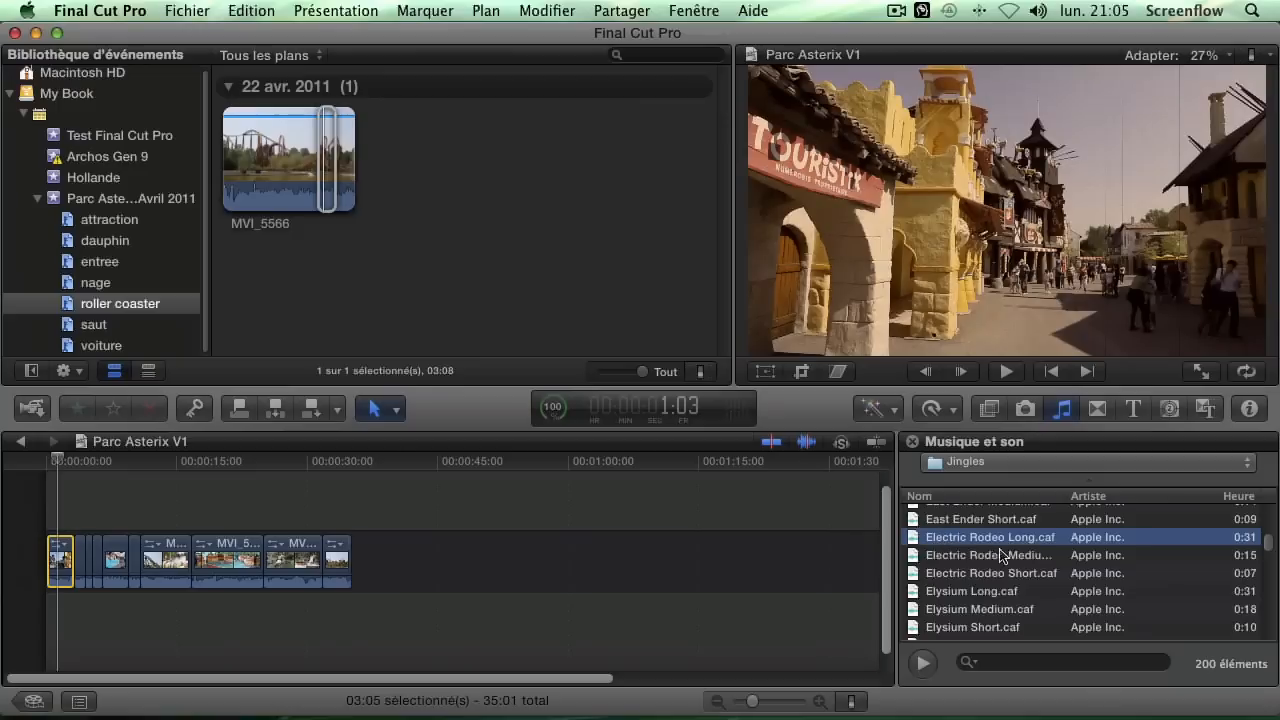
drag(1003, 545, 231, 598)
drag(115, 613, 48, 610)
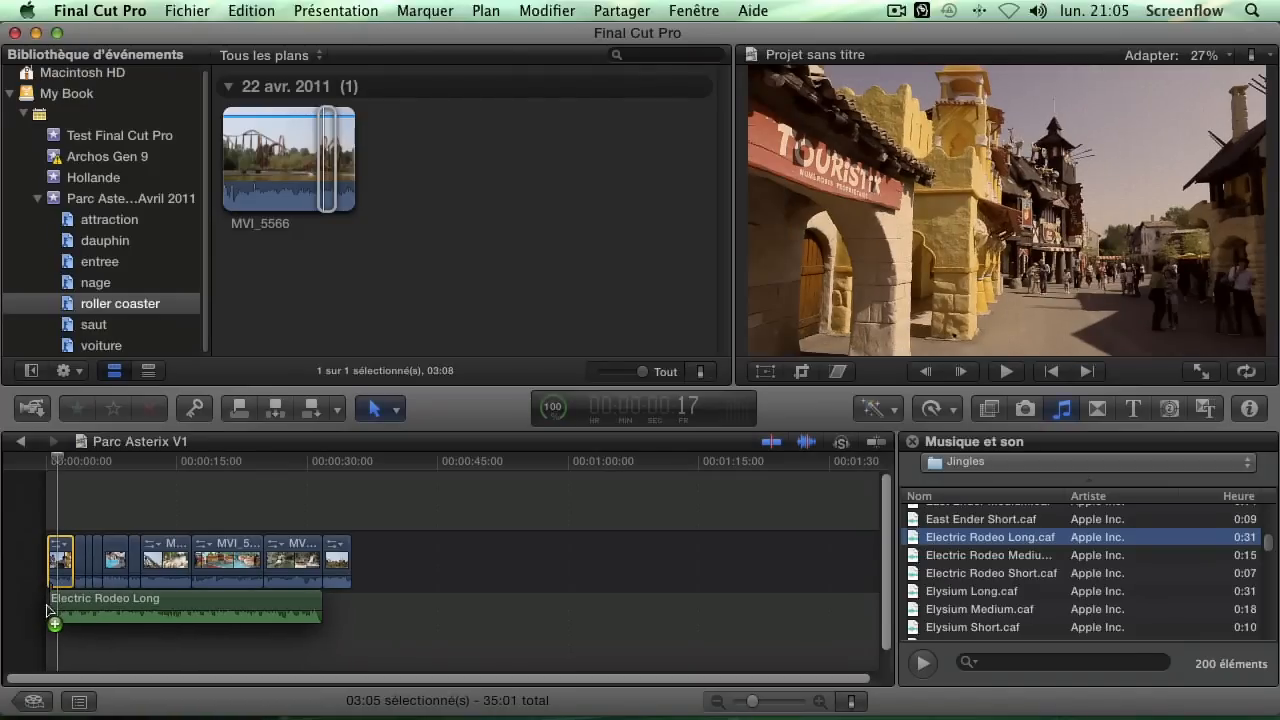
drag(48, 610, 50, 610)
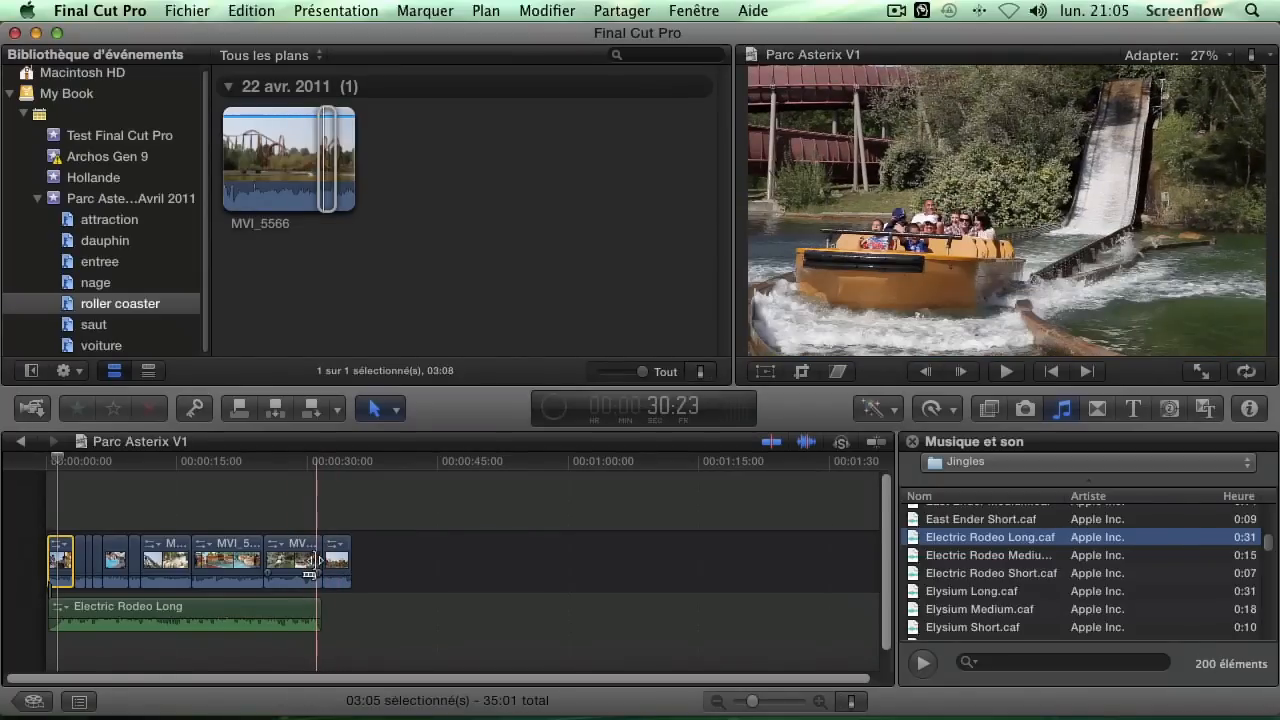
- Trim the start of the water slide clip and shorten the spinning cups and wooden roller coaster clips on the timeline
drag(268, 562, 282, 564)
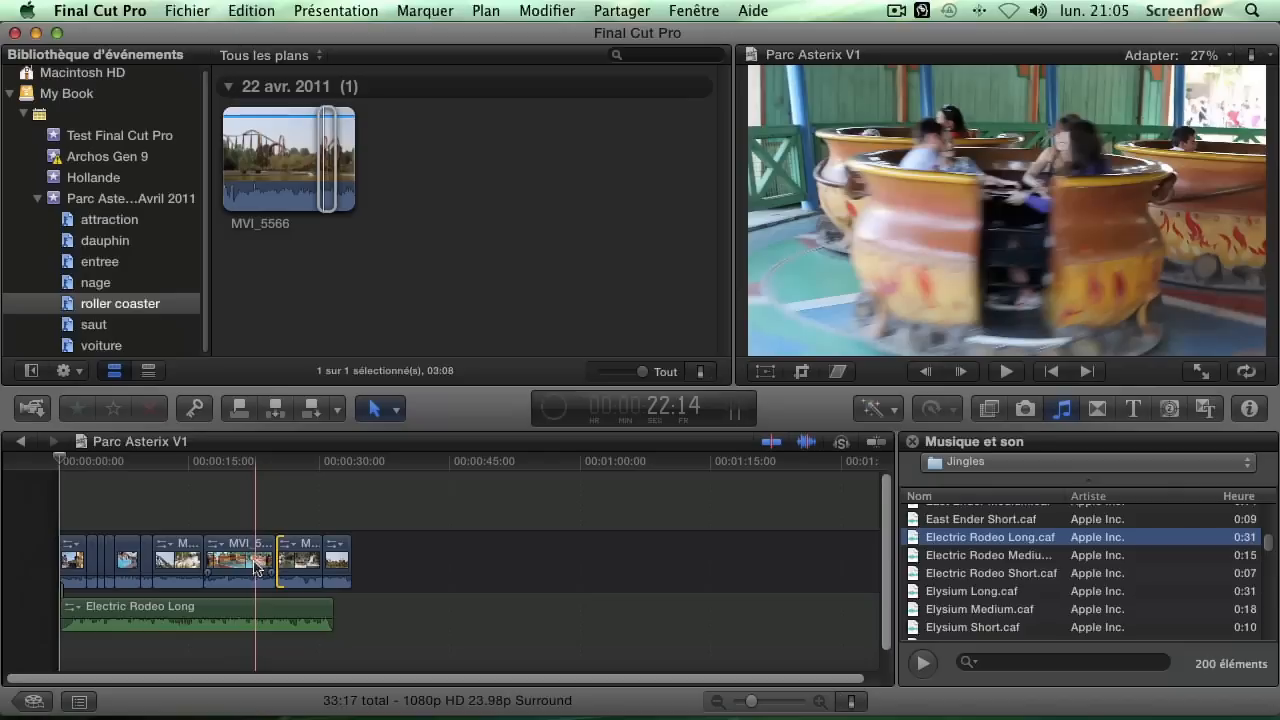
click(252, 565)
mouse_move(208, 562)
mouse_down()
mouse_move(232, 560)
mouse_move(216, 563)
mouse_up()
click(213, 566)
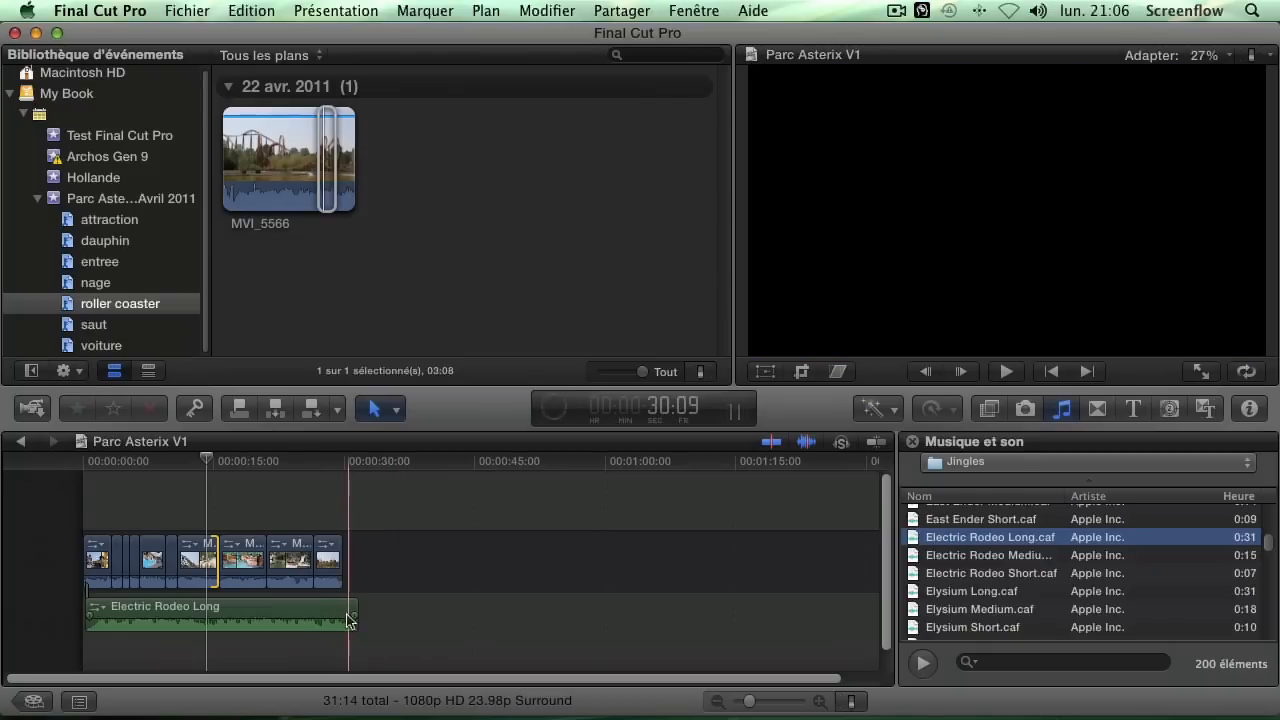
- Trim the end of the Electric Rodeo Long music to the last clip's end and adjust its fade-out and fade-in
drag(356, 603, 306, 615)
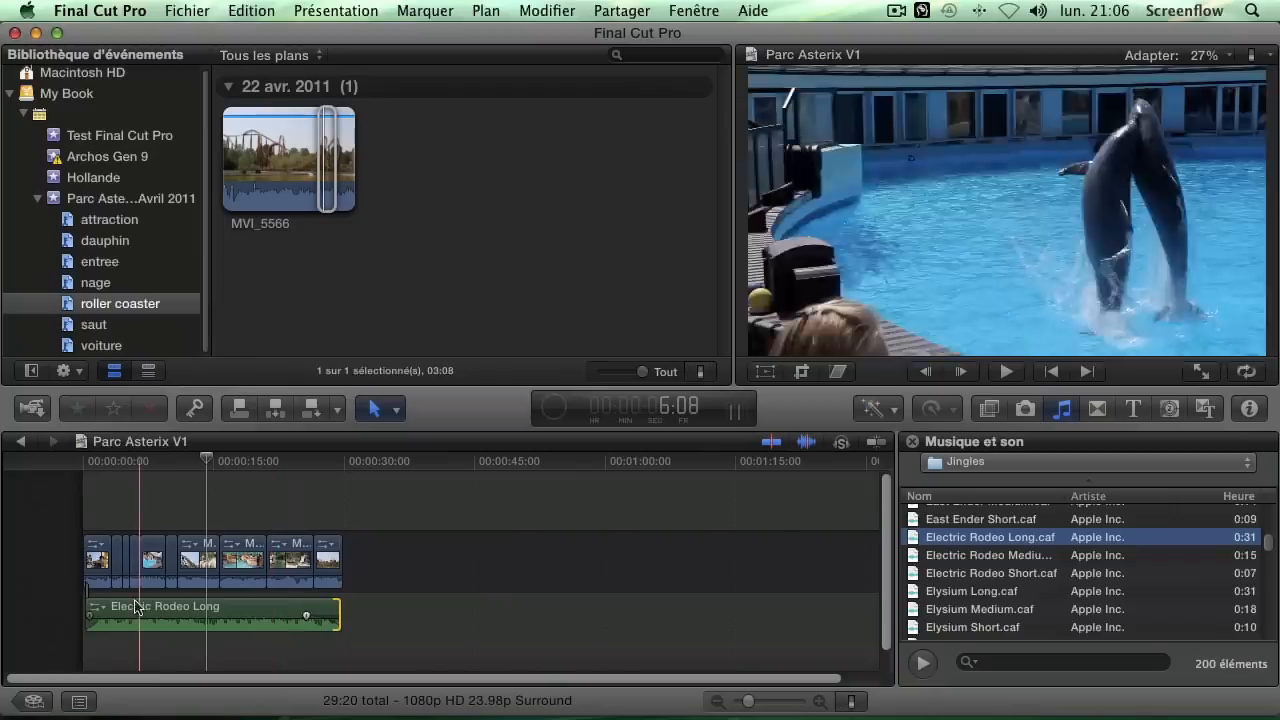
drag(92, 614, 123, 614)
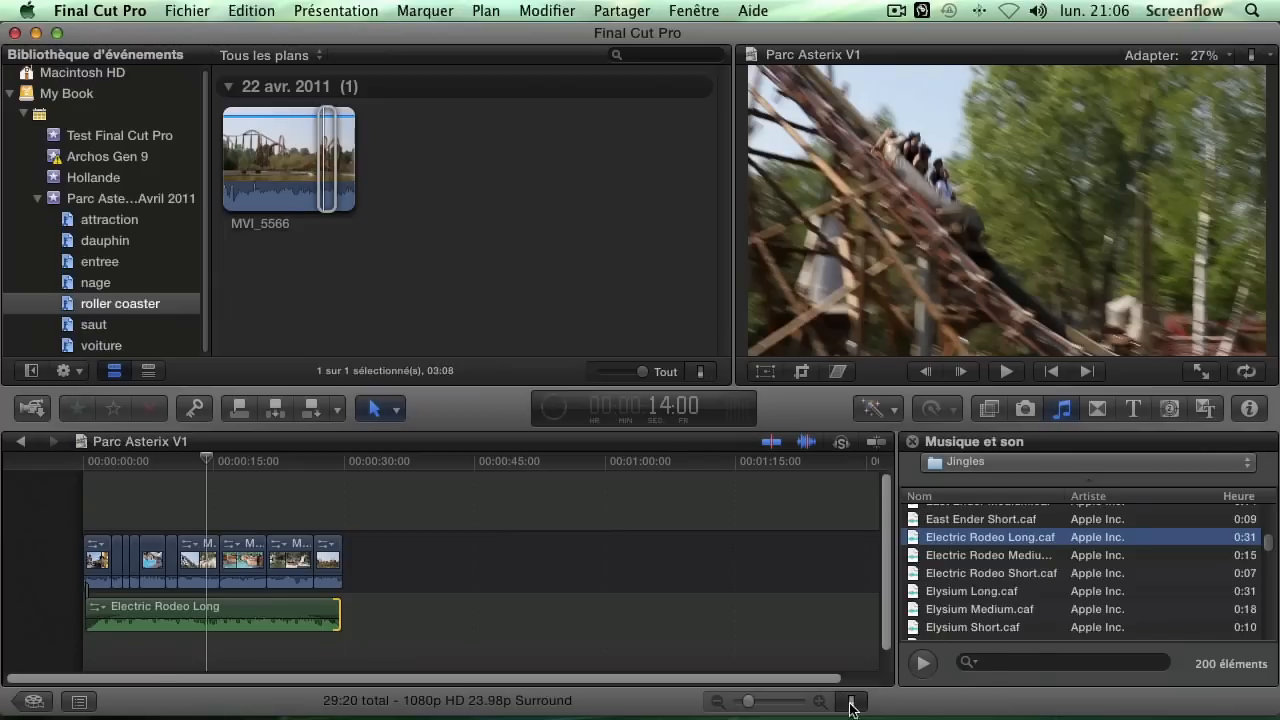
- Increase the height at which clips are displayed in the timeline
click(851, 703)
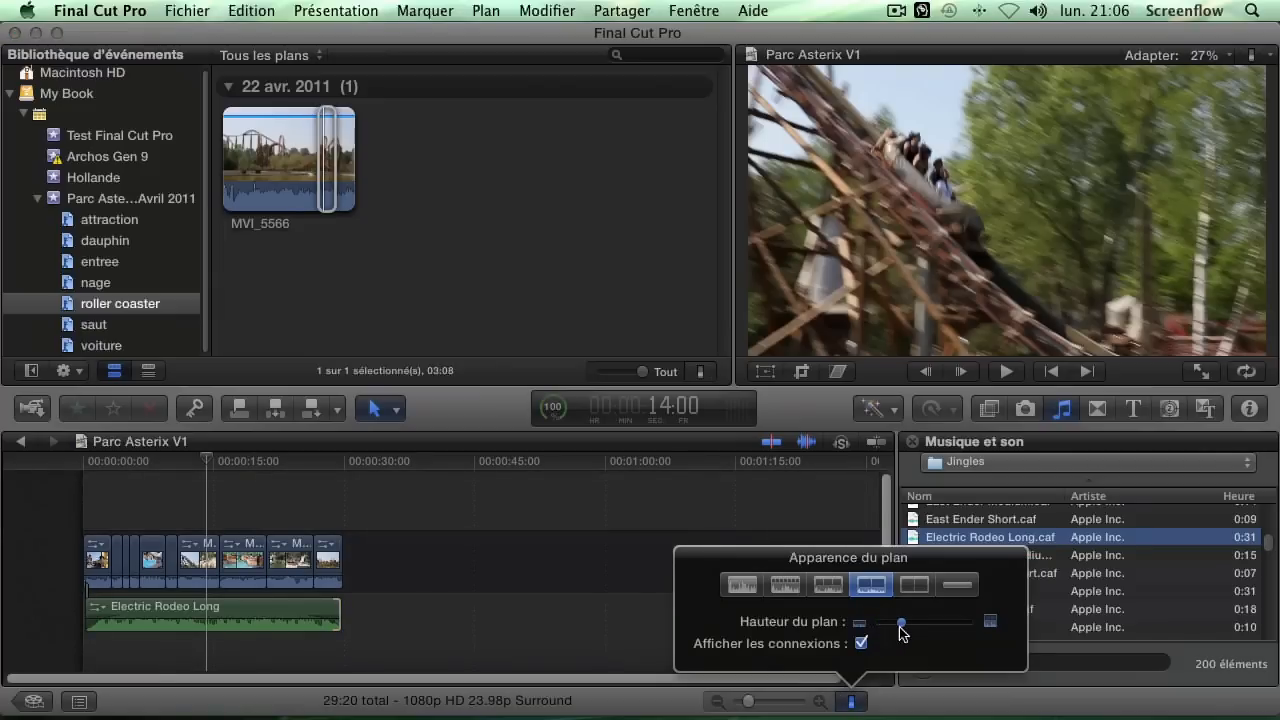
drag(900, 624, 907, 624)
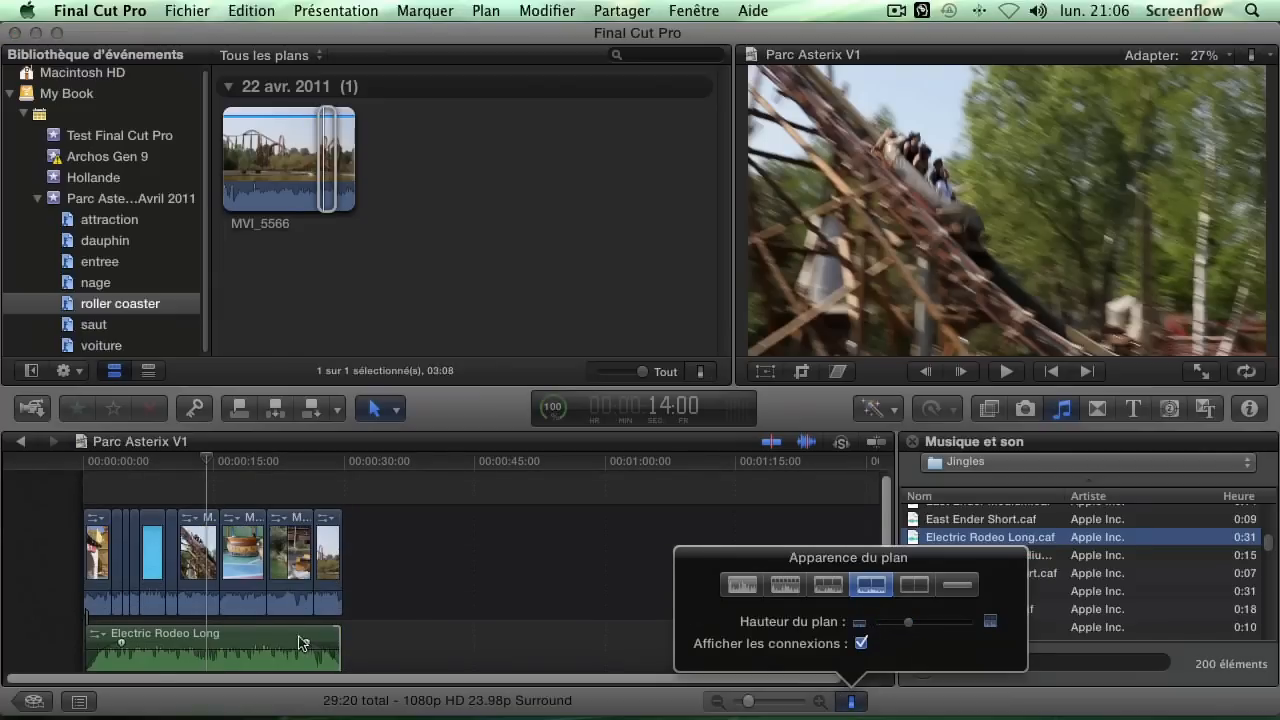
click(477, 570)
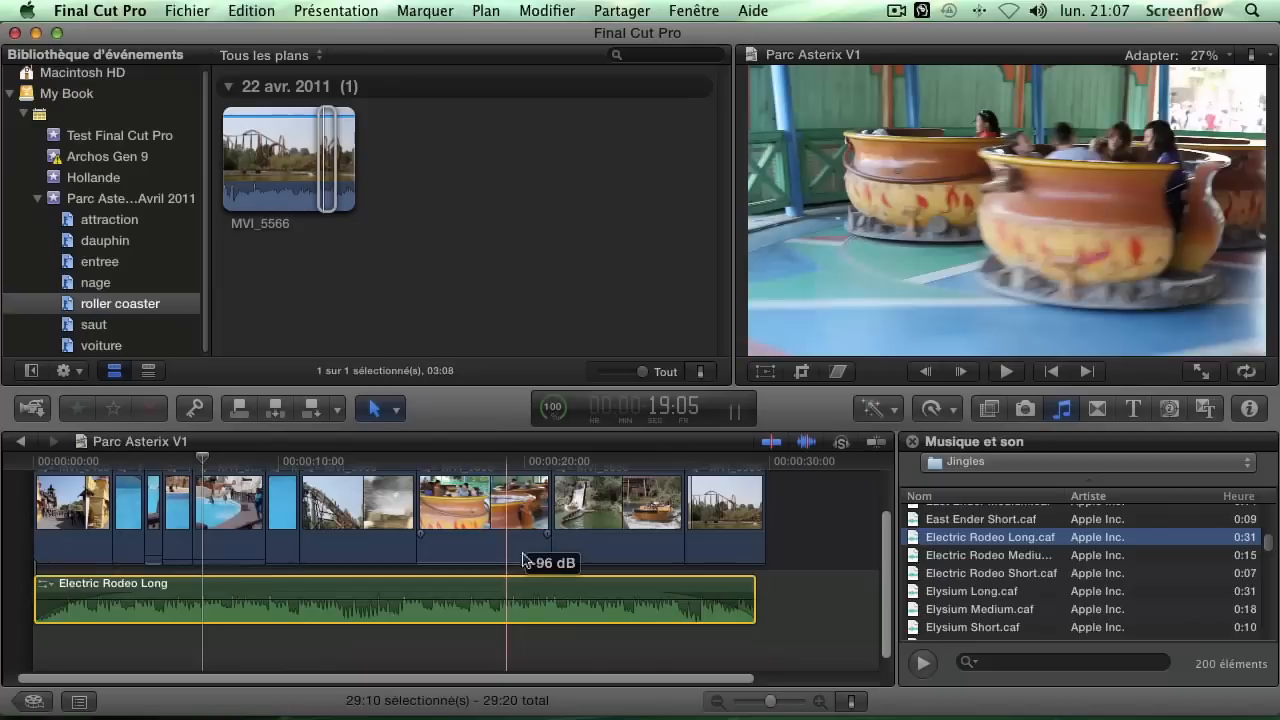
- Add transitions from the Dissolutions category to the opening clips at the start of the timeline
scroll(523, 563, left, 1)
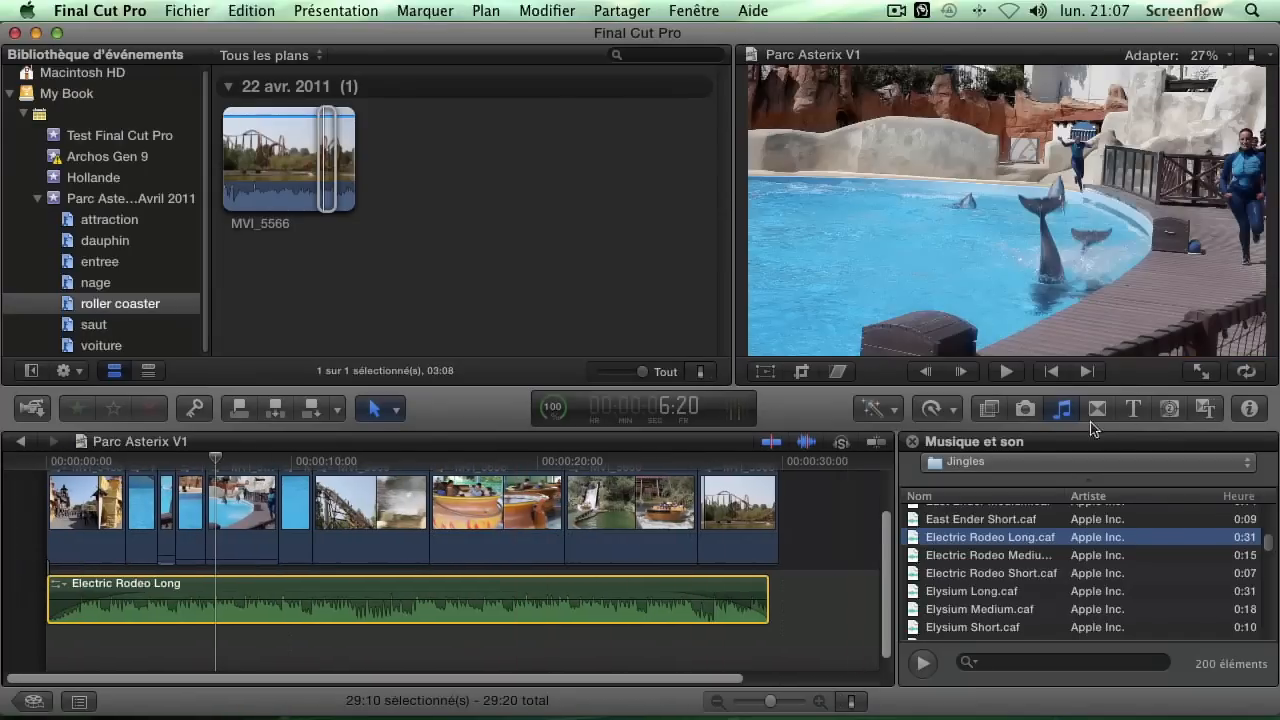
click(1097, 410)
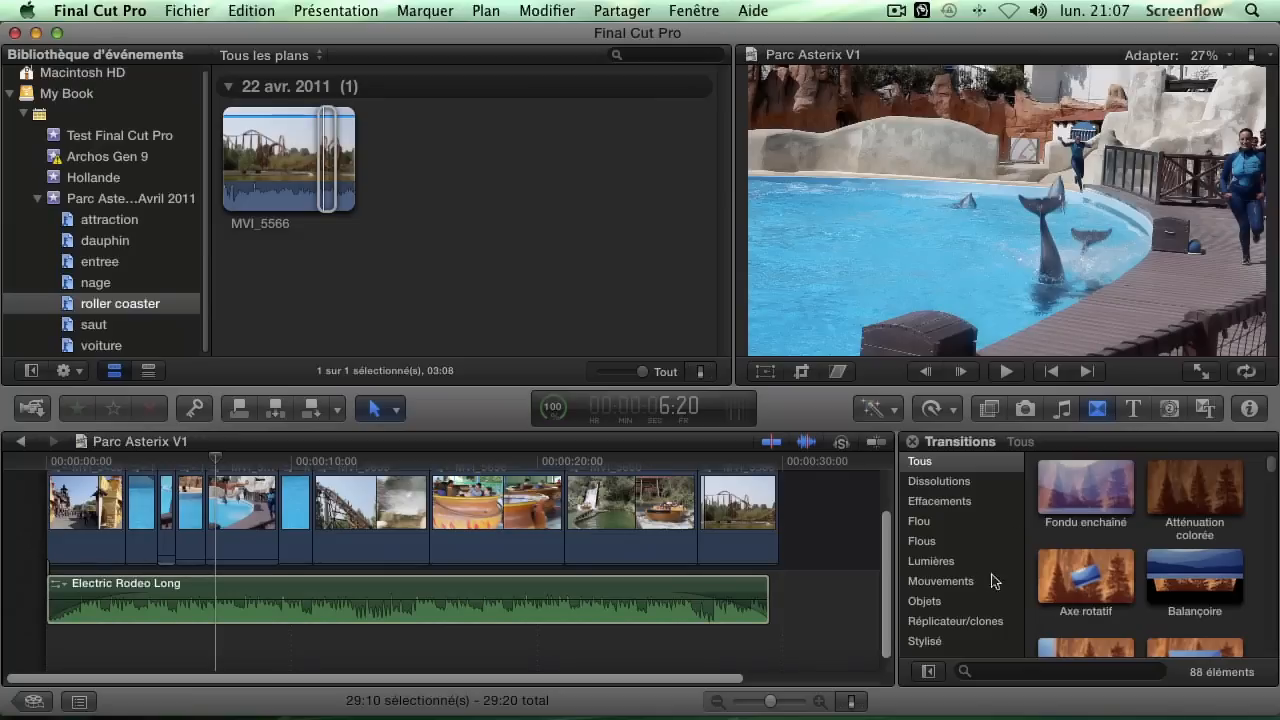
click(940, 482)
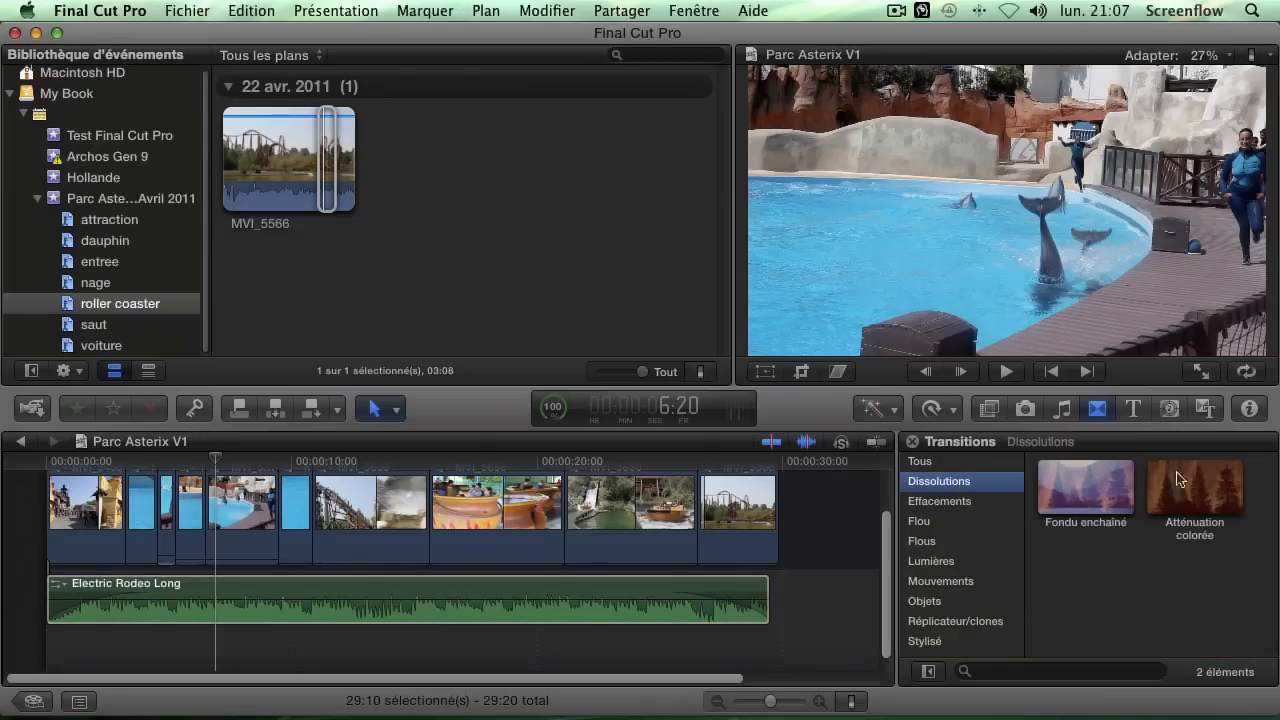
drag(1175, 493, 1157, 571)
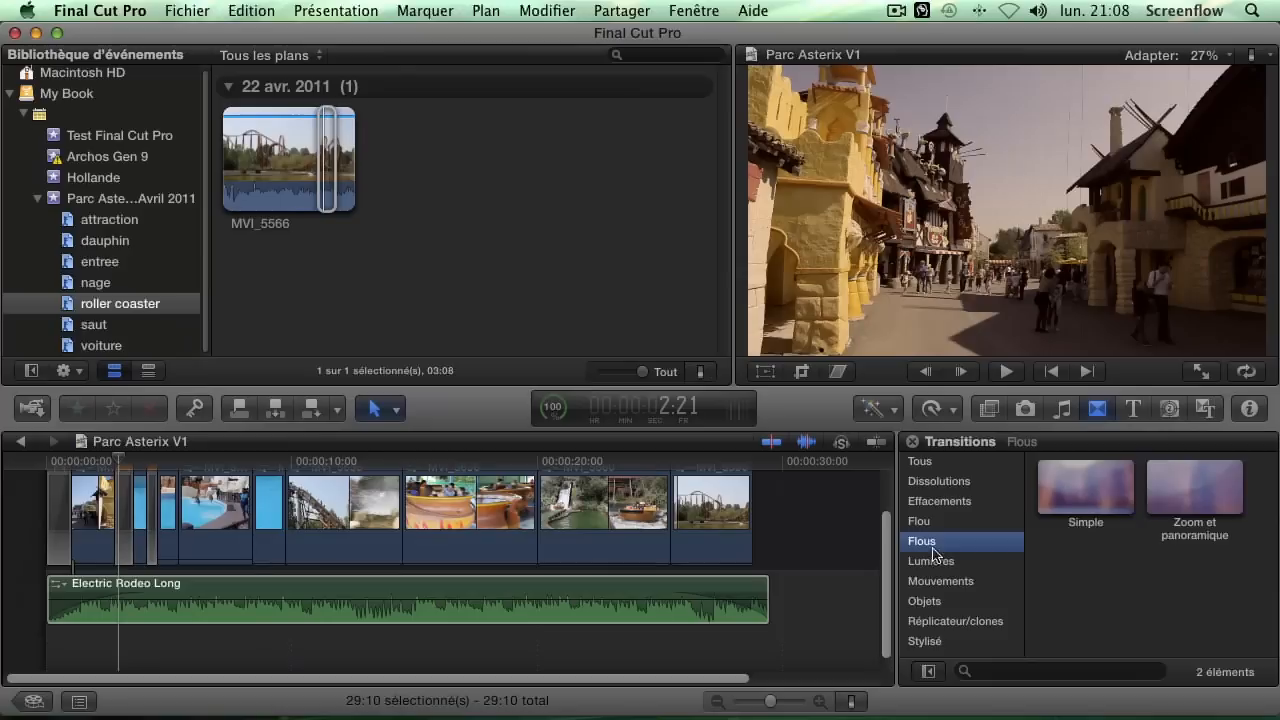
- Look through the Flou, Effacements and Dissolutions transitions and add the Lumière parasite transition at the end of the dolphin pool clip
click(920, 522)
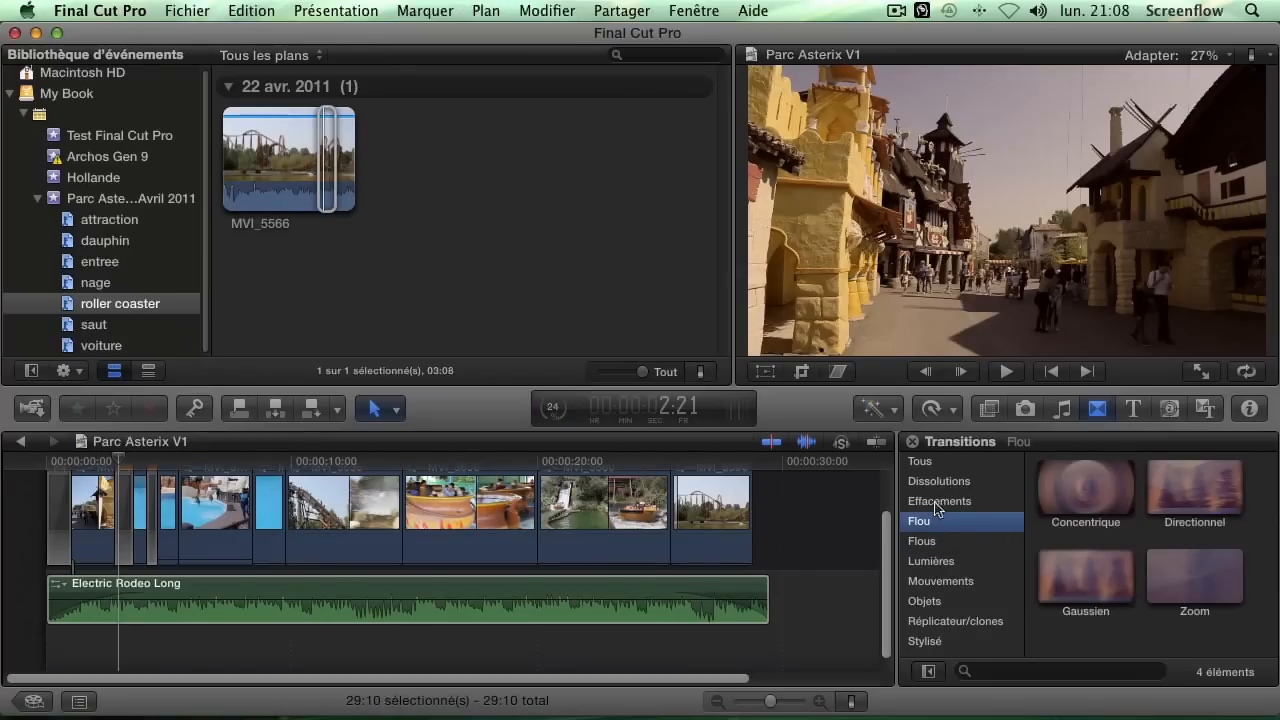
click(938, 502)
scroll(1130, 560, down, 3)
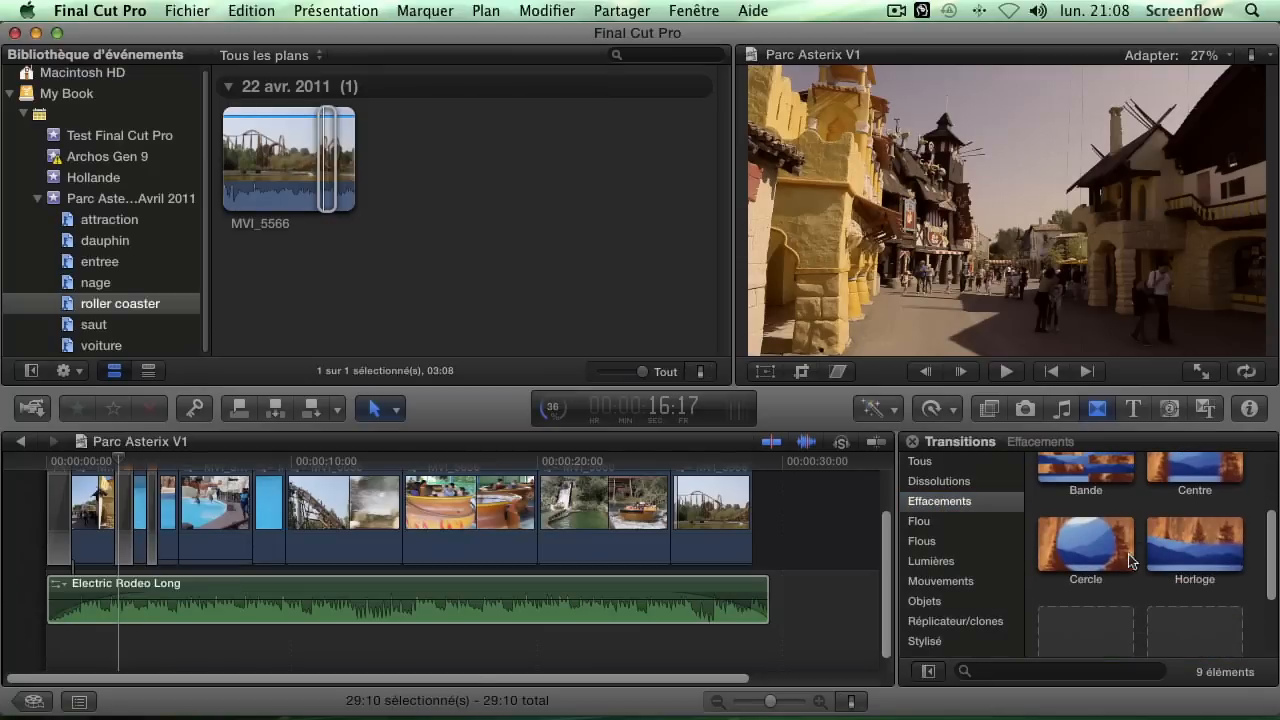
click(934, 483)
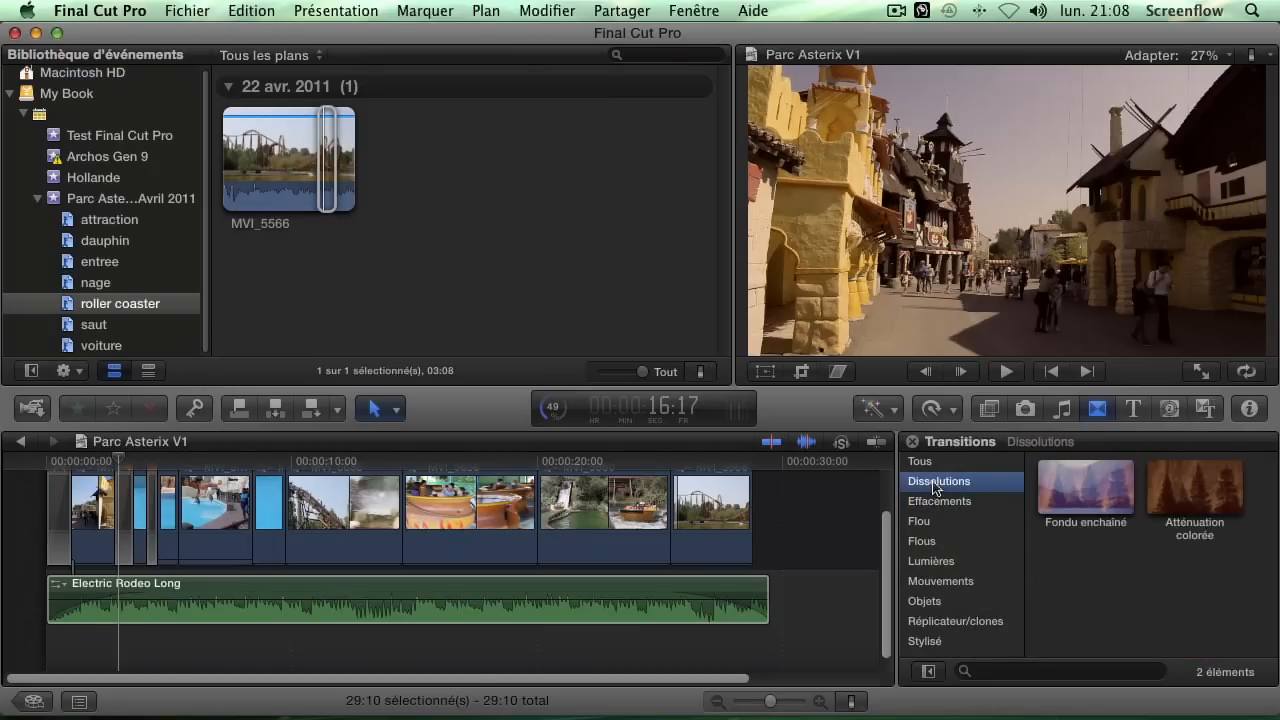
click(915, 564)
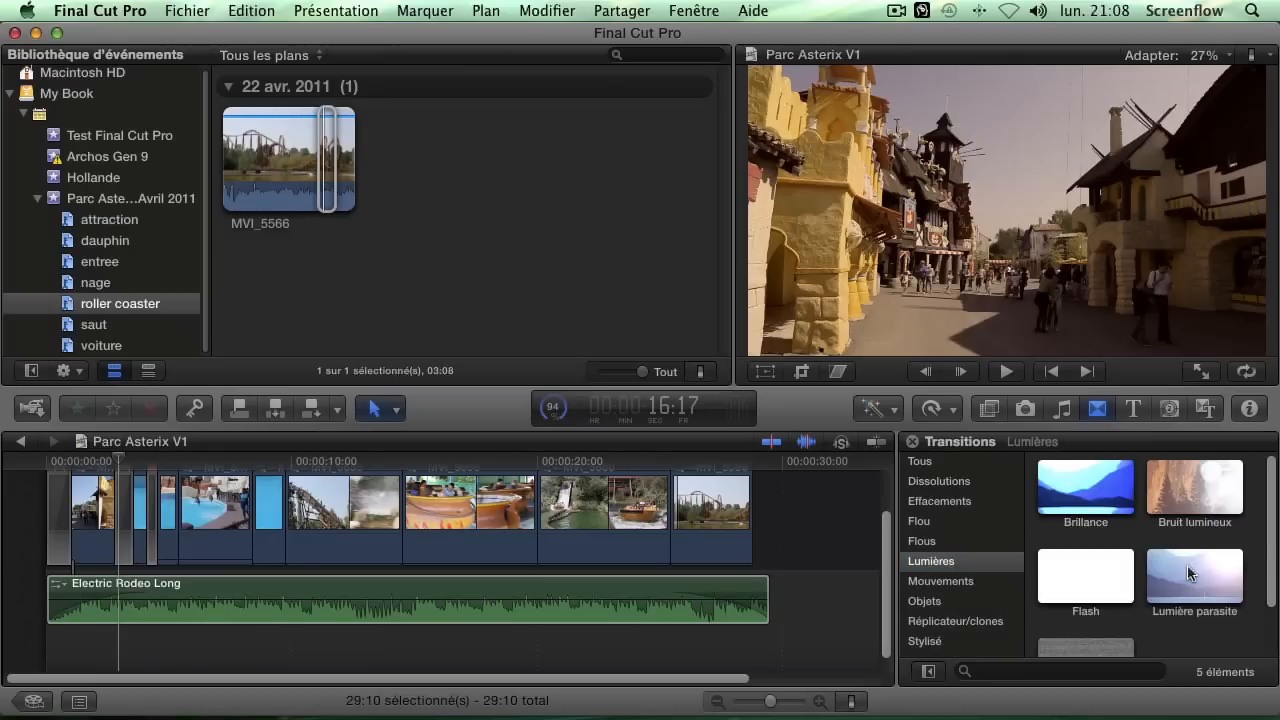
drag(1187, 564, 223, 514)
- Review the transition categories and add the Simple transition from Flous between the wooden roller coaster and spinning cups clips
click(940, 566)
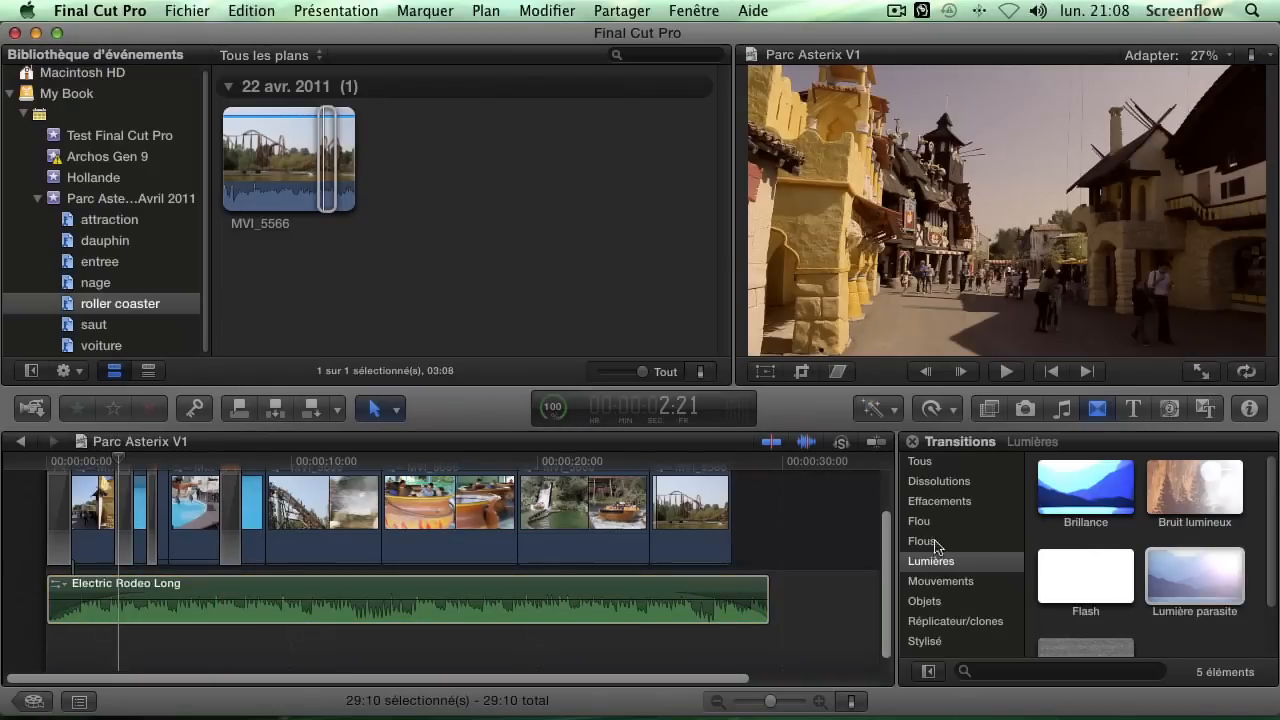
click(922, 541)
click(956, 524)
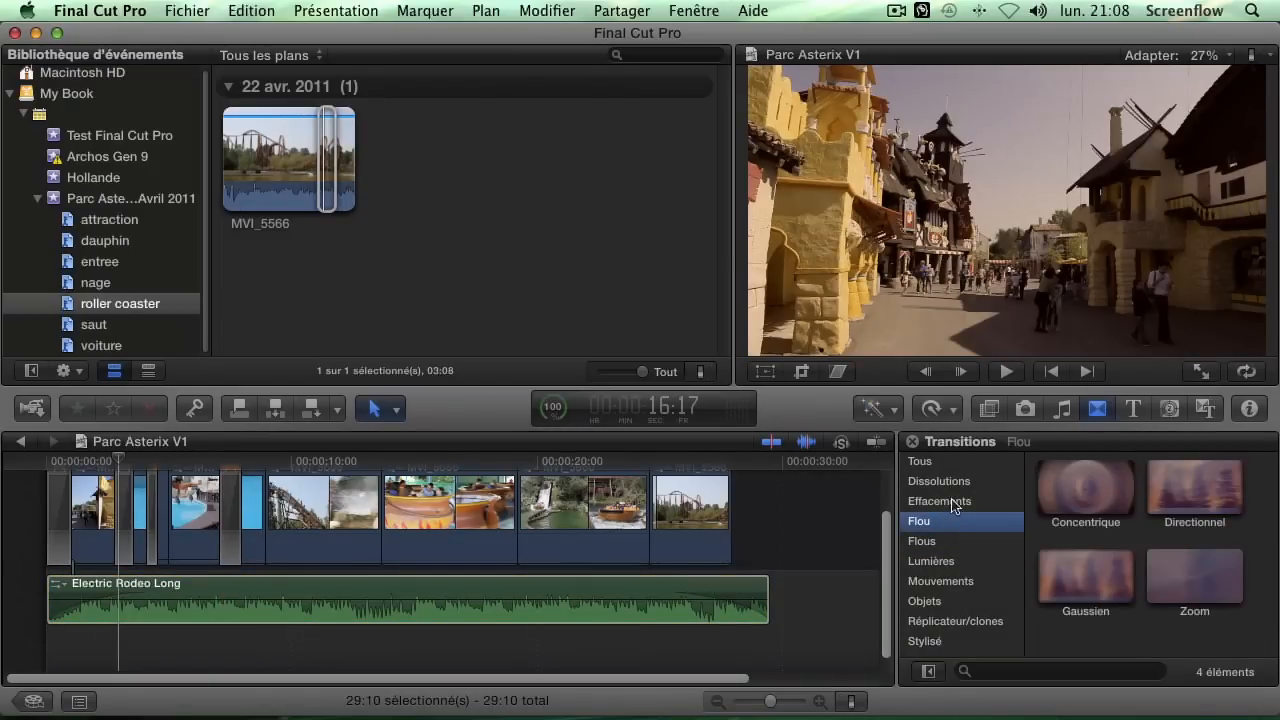
click(963, 505)
scroll(1172, 563, down, 2)
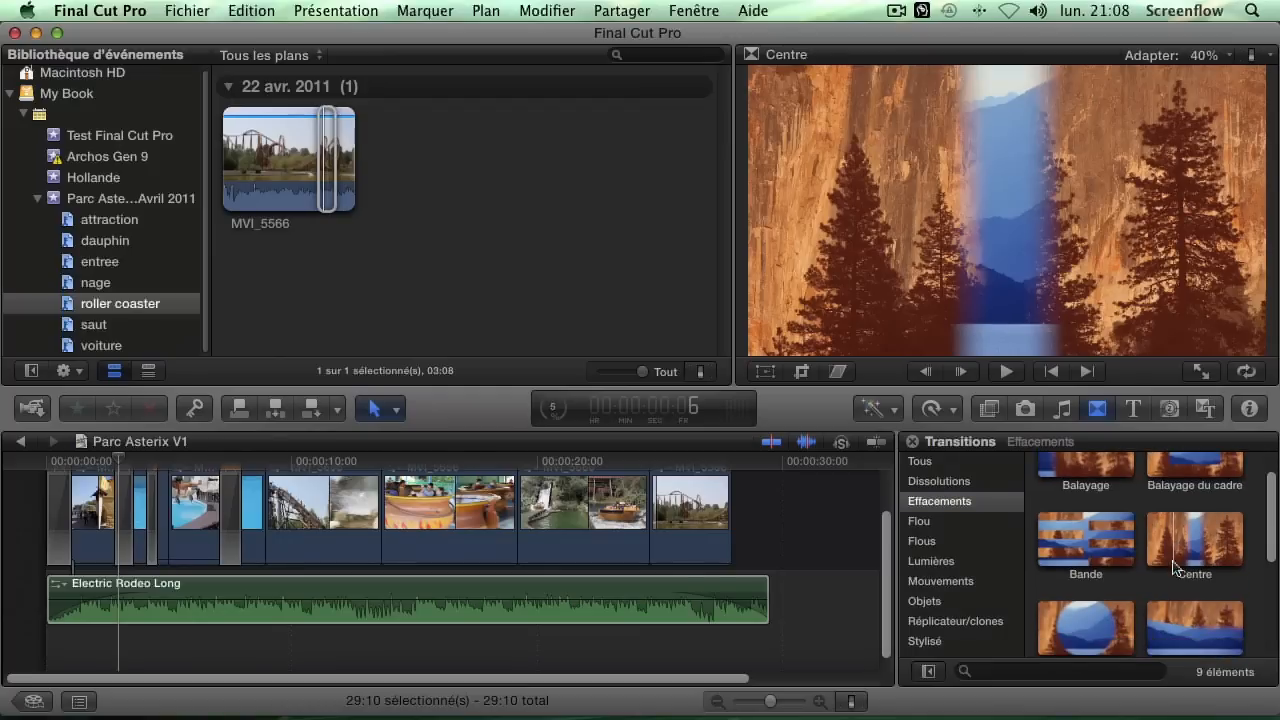
click(932, 481)
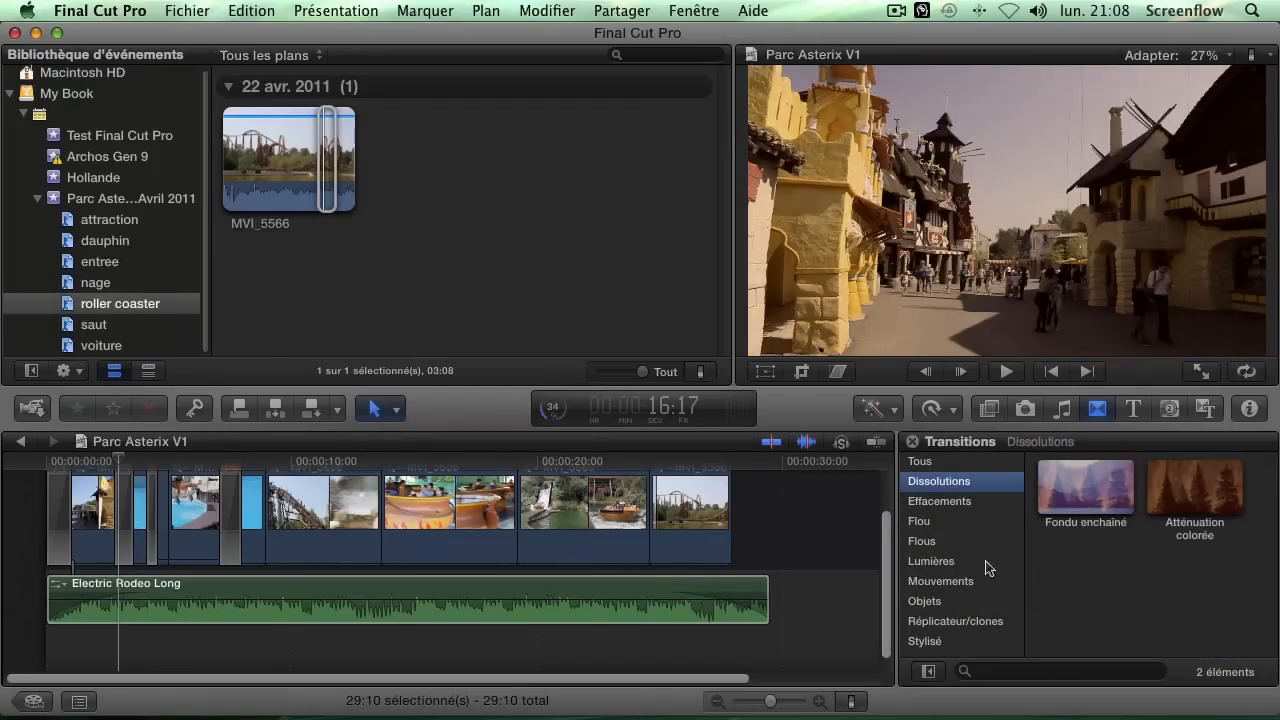
click(925, 542)
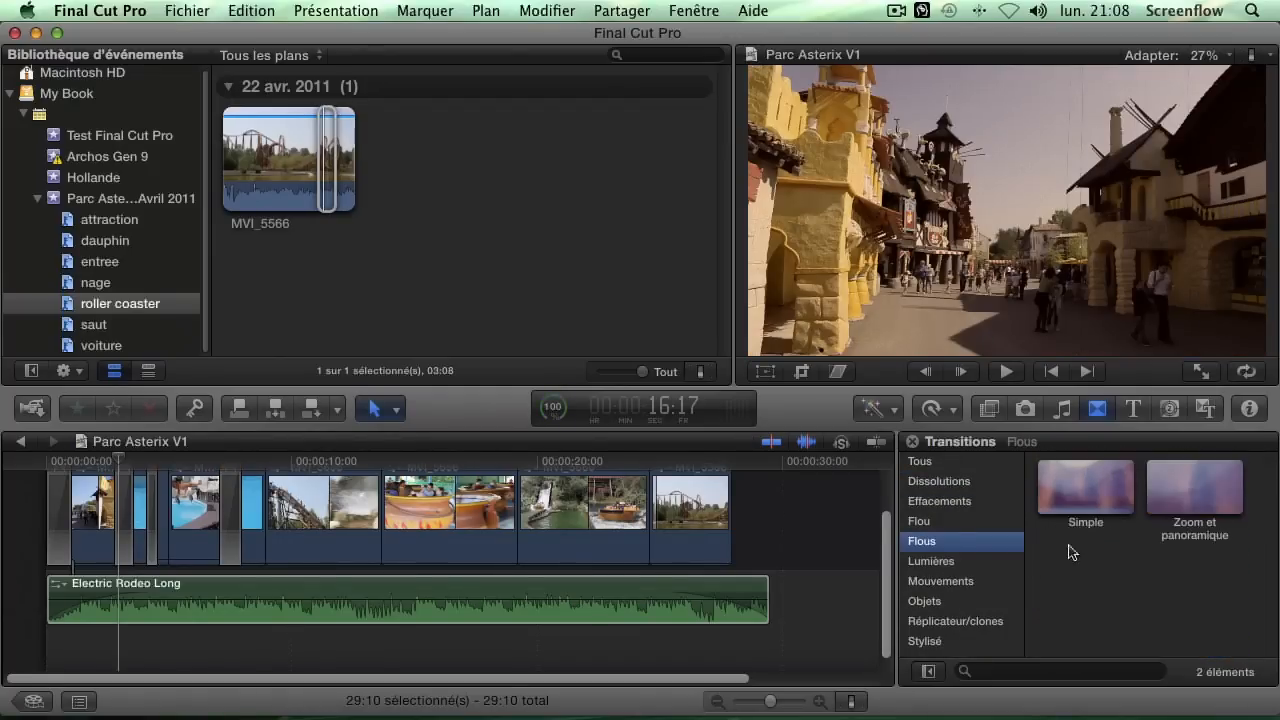
drag(1080, 502, 385, 525)
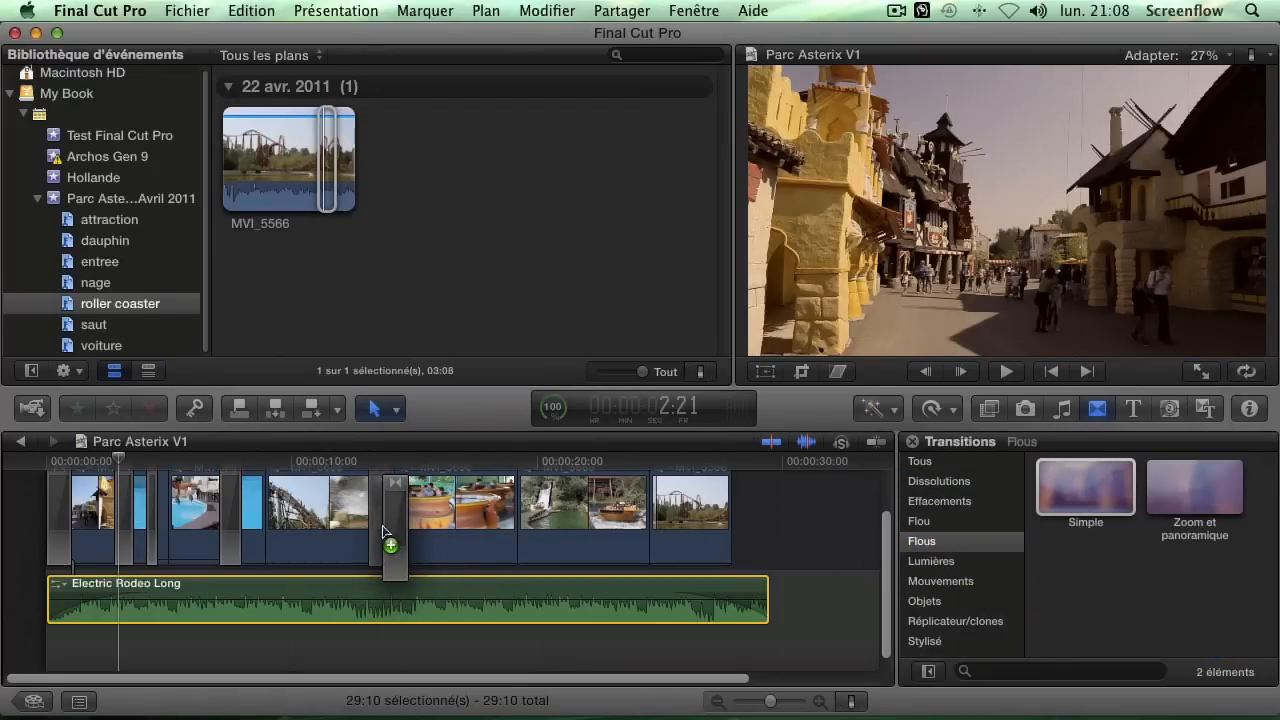
- Insert the Axe rotatif title from Génériques fin/début before the first clip of the timeline
click(1133, 410)
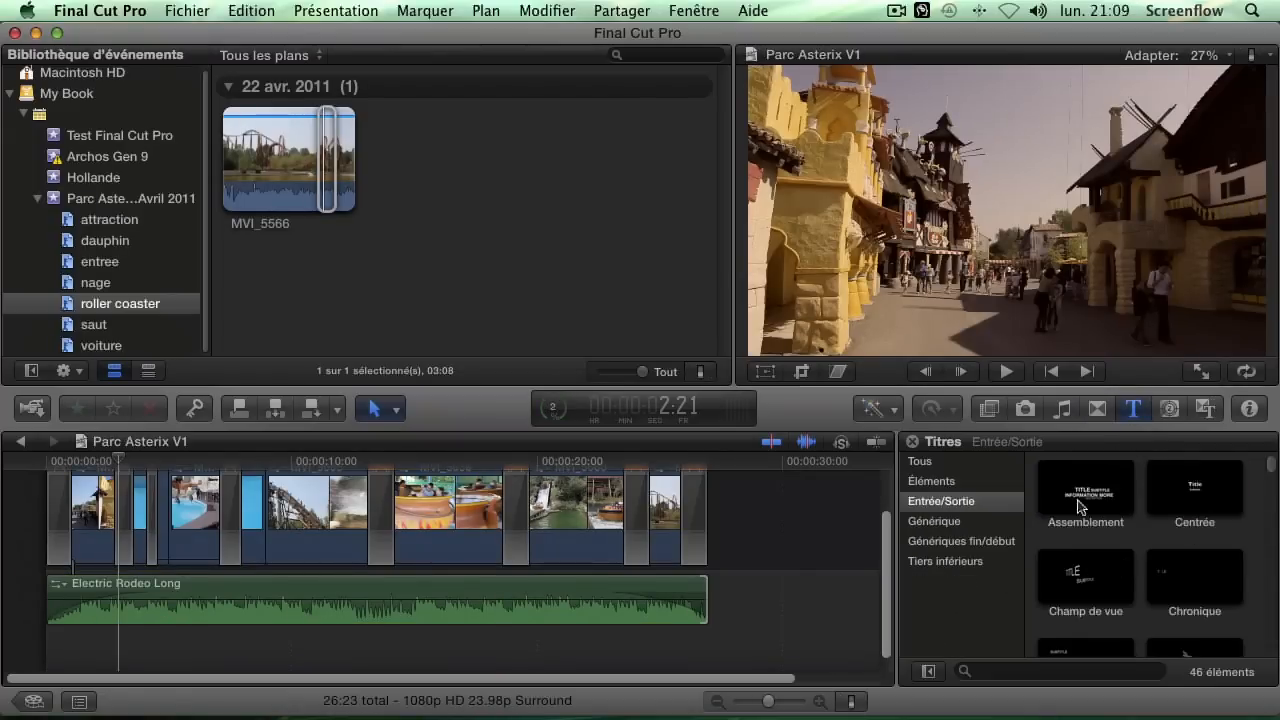
click(1084, 588)
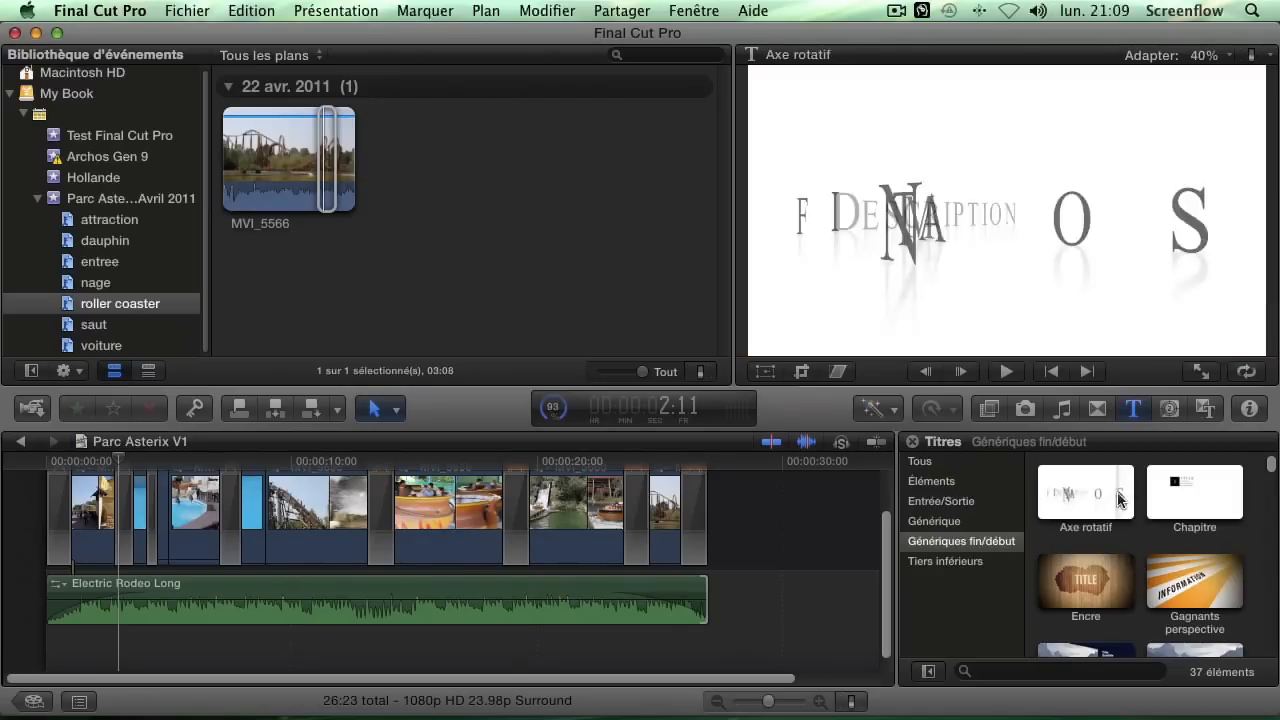
drag(1069, 498, 58, 529)
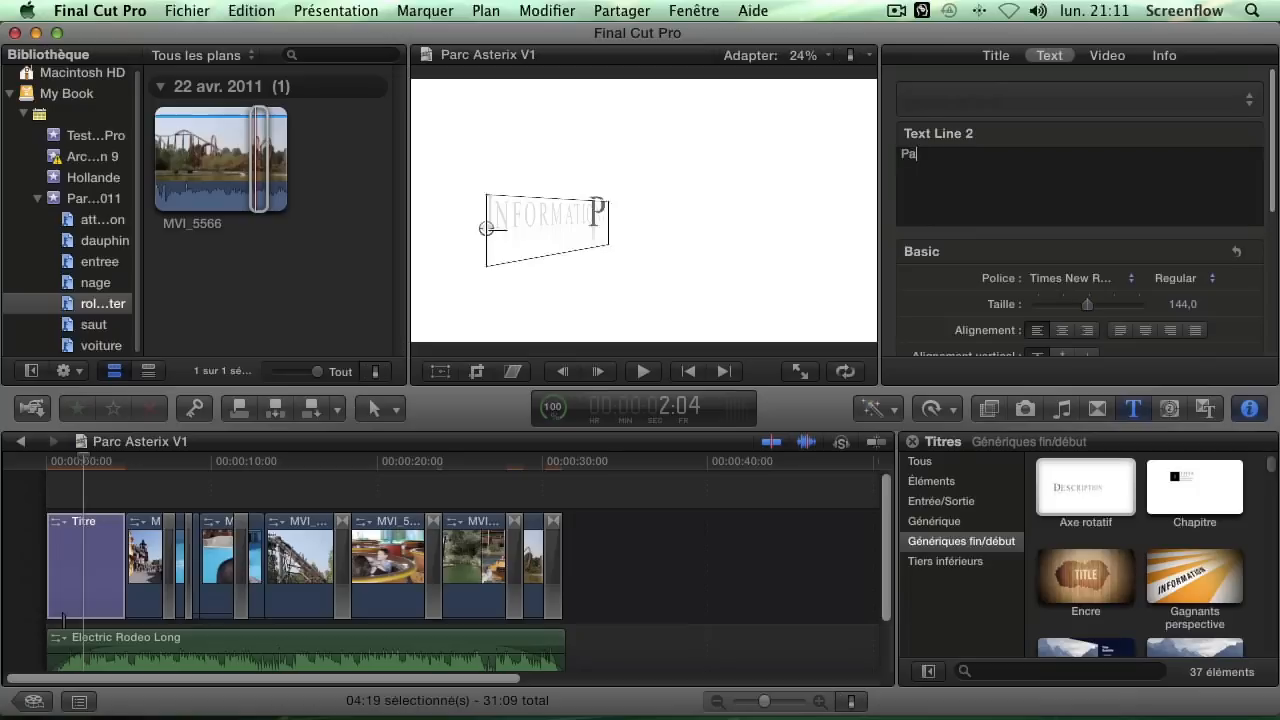
- Set the opening title's Text Line 2 to Parc Asterix and move the playhead back within the title
text(rc Asteris)
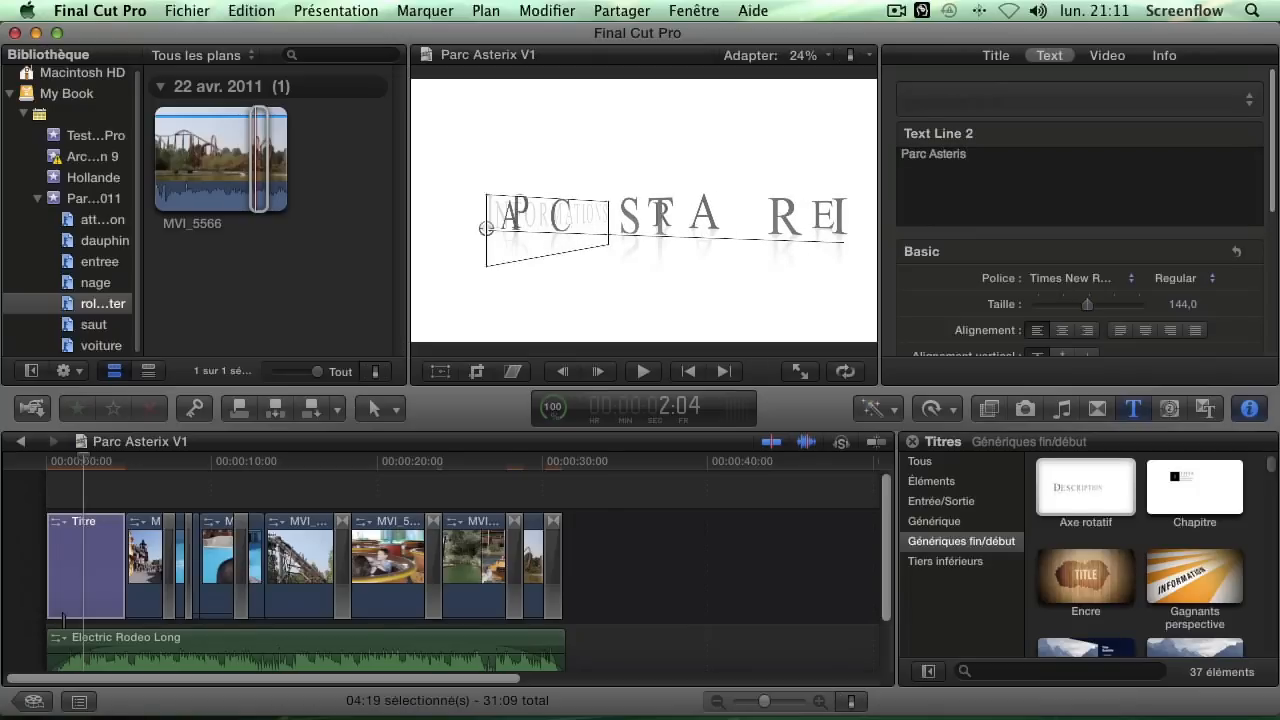
key(BackSpace)
text(x)
mouse_move(82, 465)
mouse_down()
mouse_move(57, 466)
mouse_move(102, 470)
mouse_move(70, 468)
mouse_up()
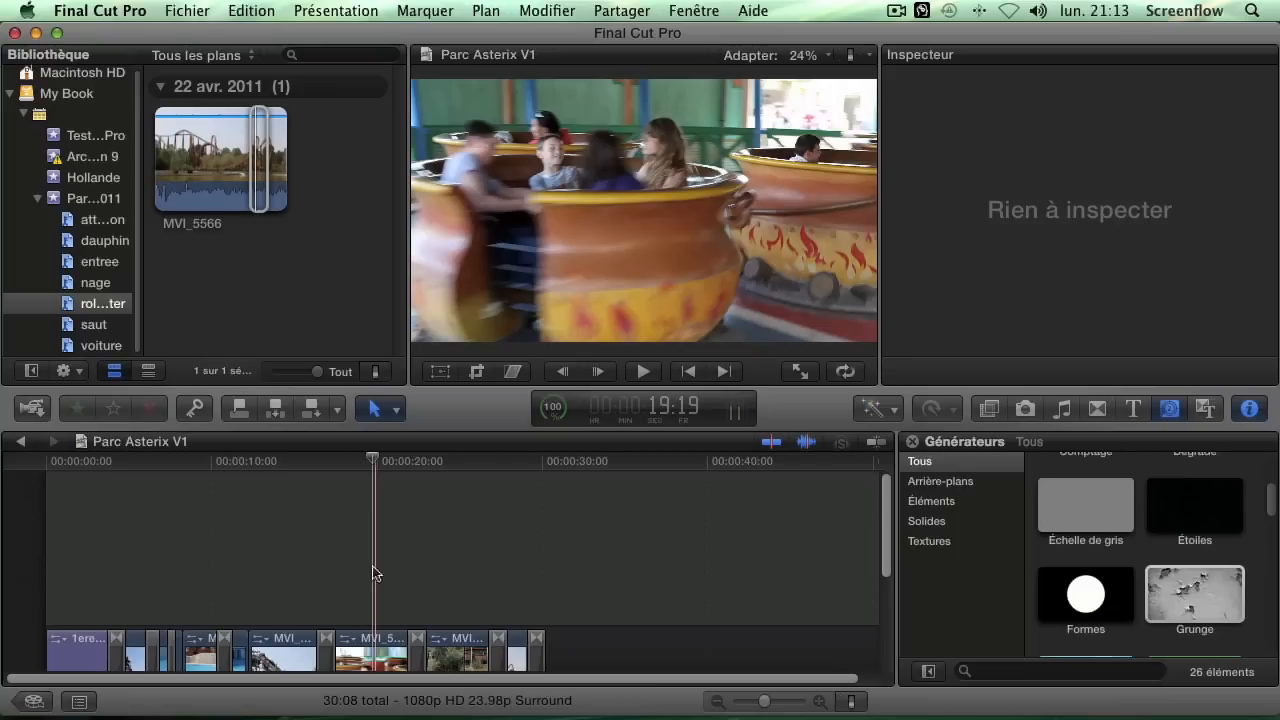
- Examine the items offered in the Actu., Album, Album photo and Bande dessinée themes
scroll(372, 572, down, 5)
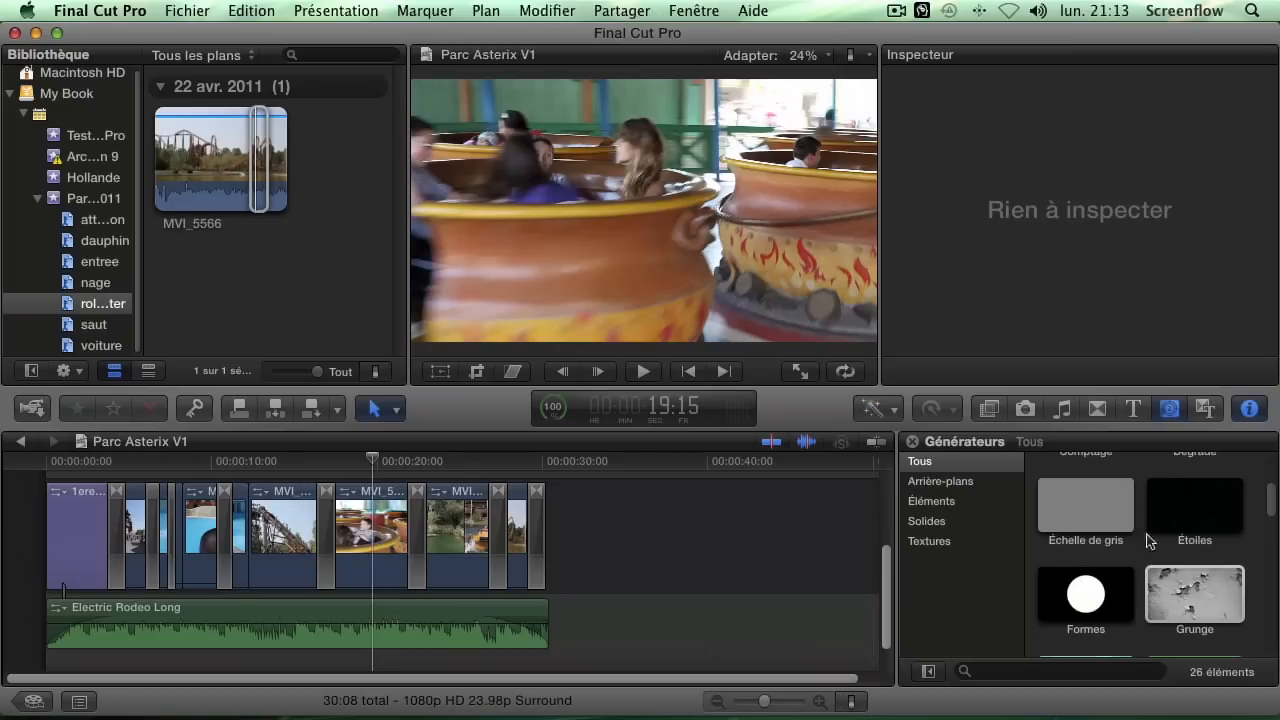
click(1212, 409)
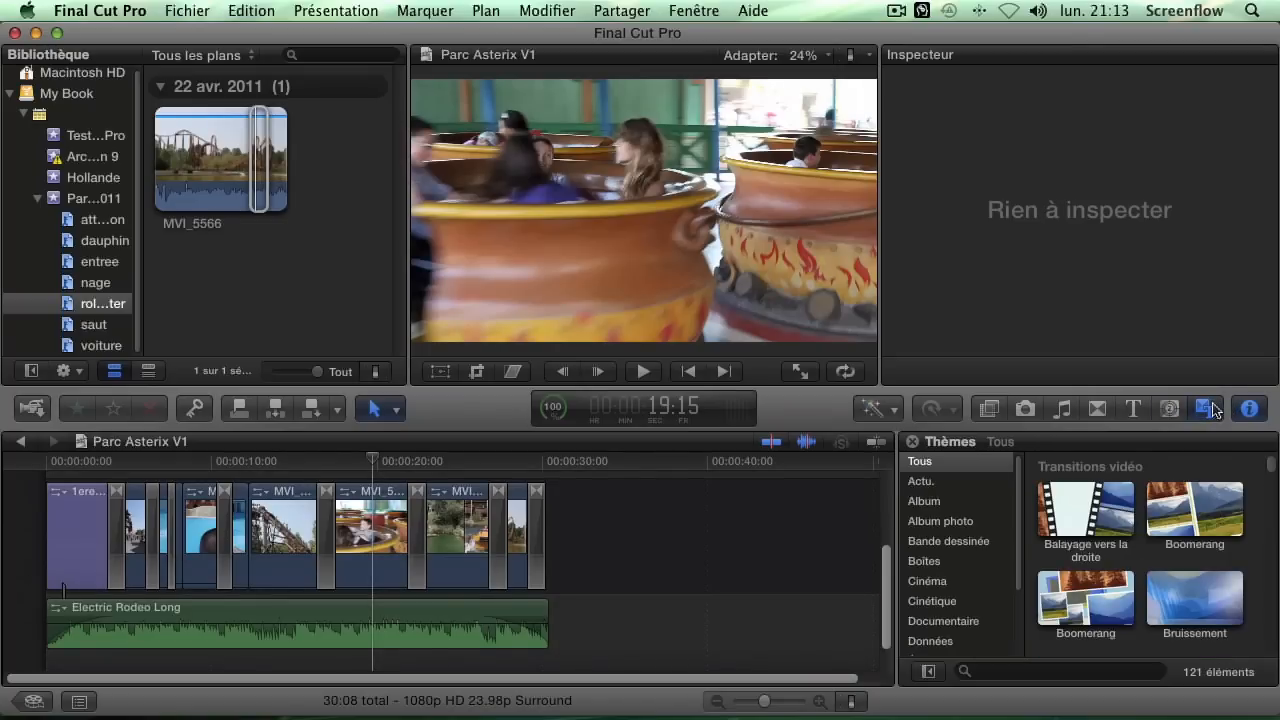
click(931, 484)
click(928, 503)
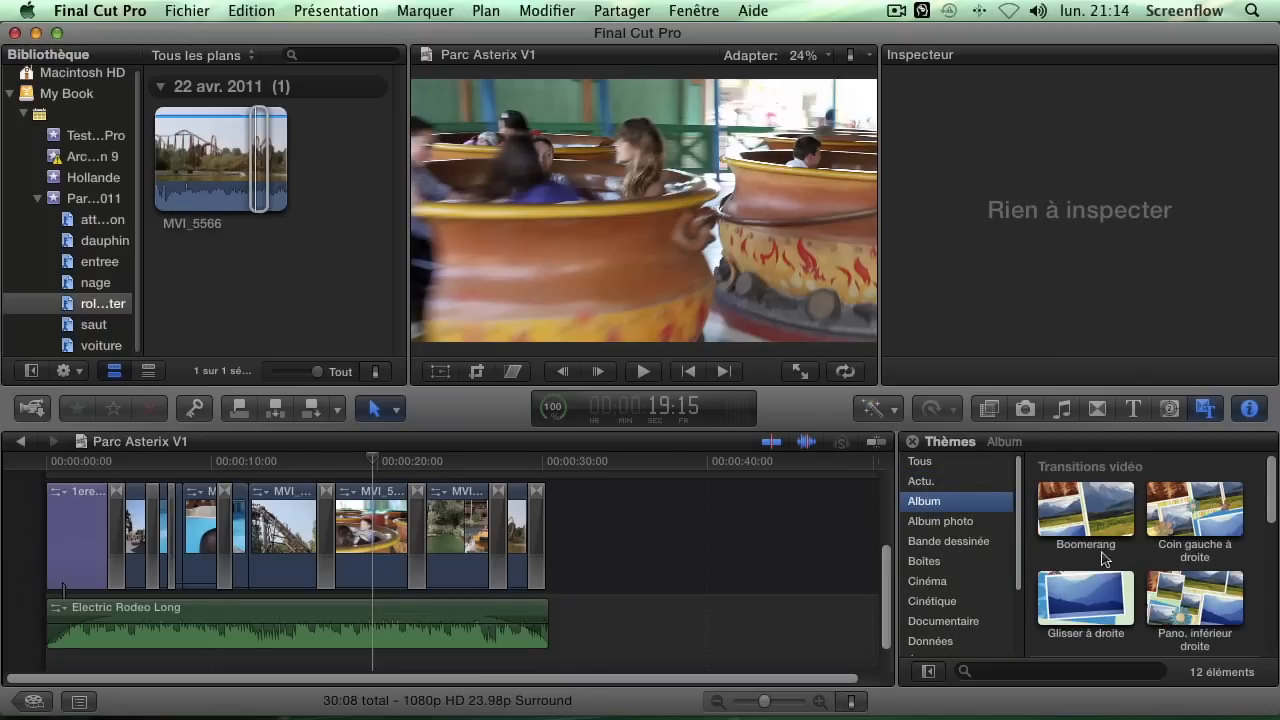
click(923, 522)
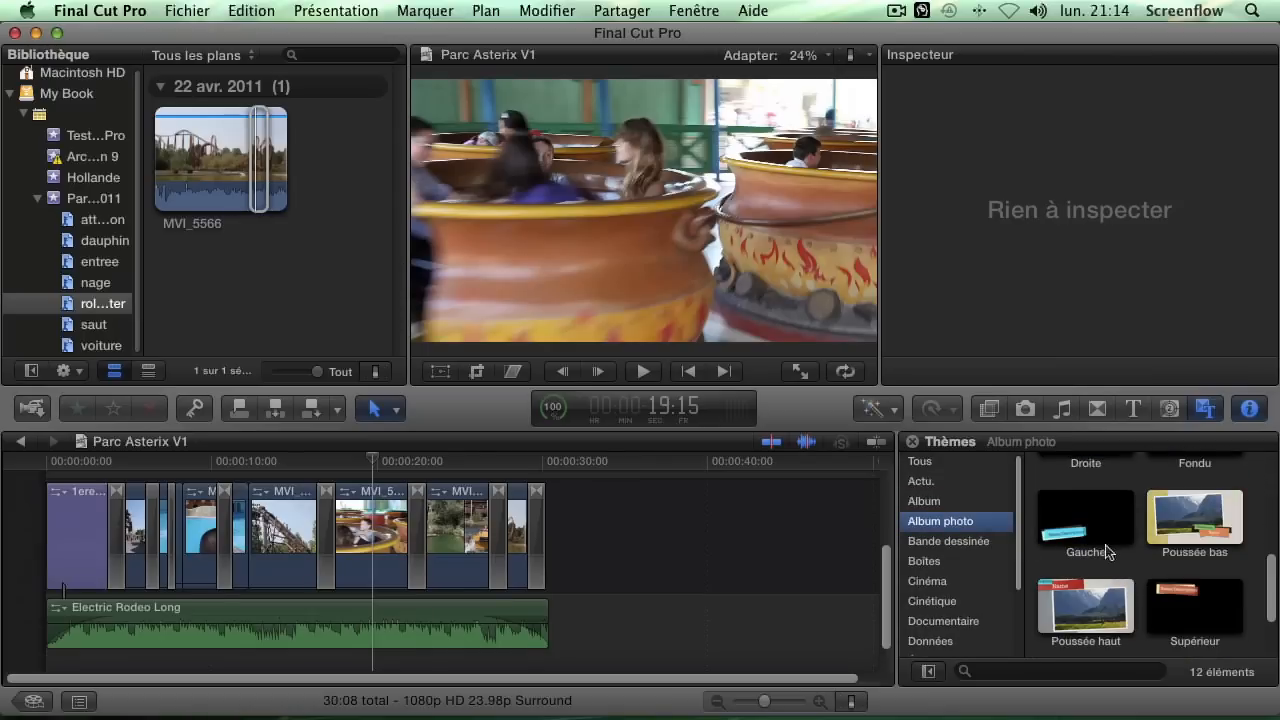
click(912, 543)
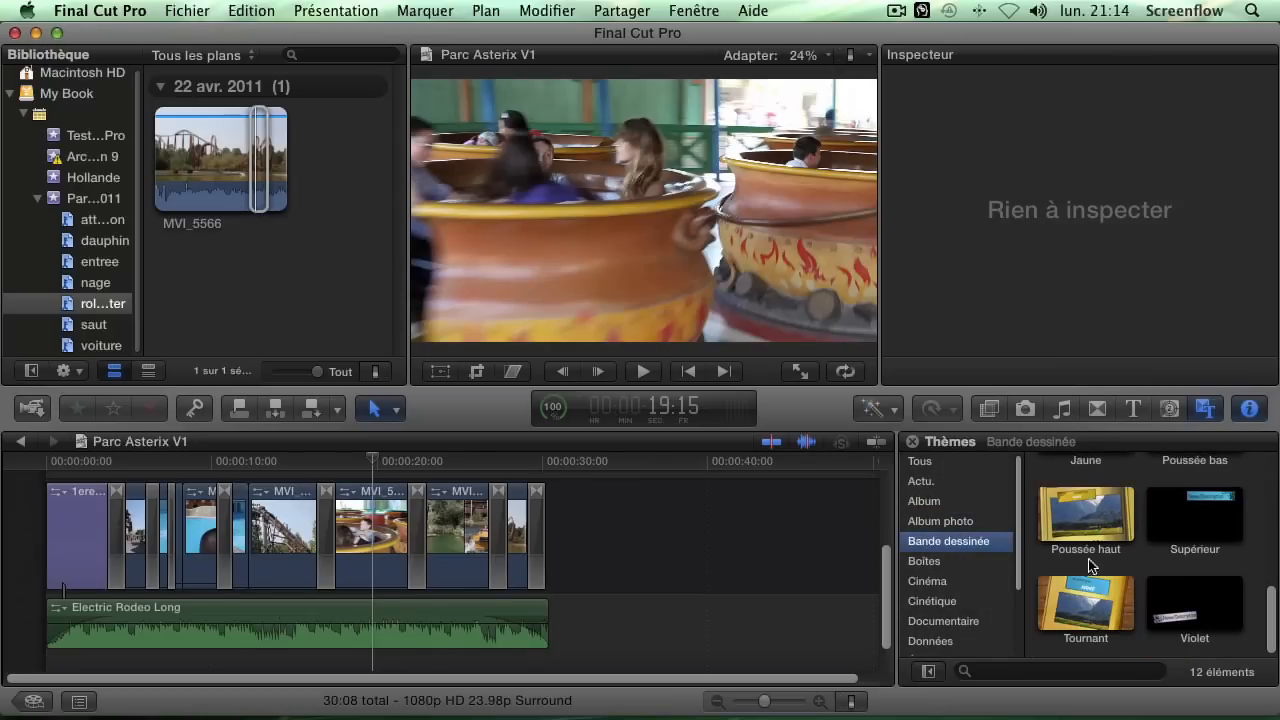
scroll(1088, 563, up, 5)
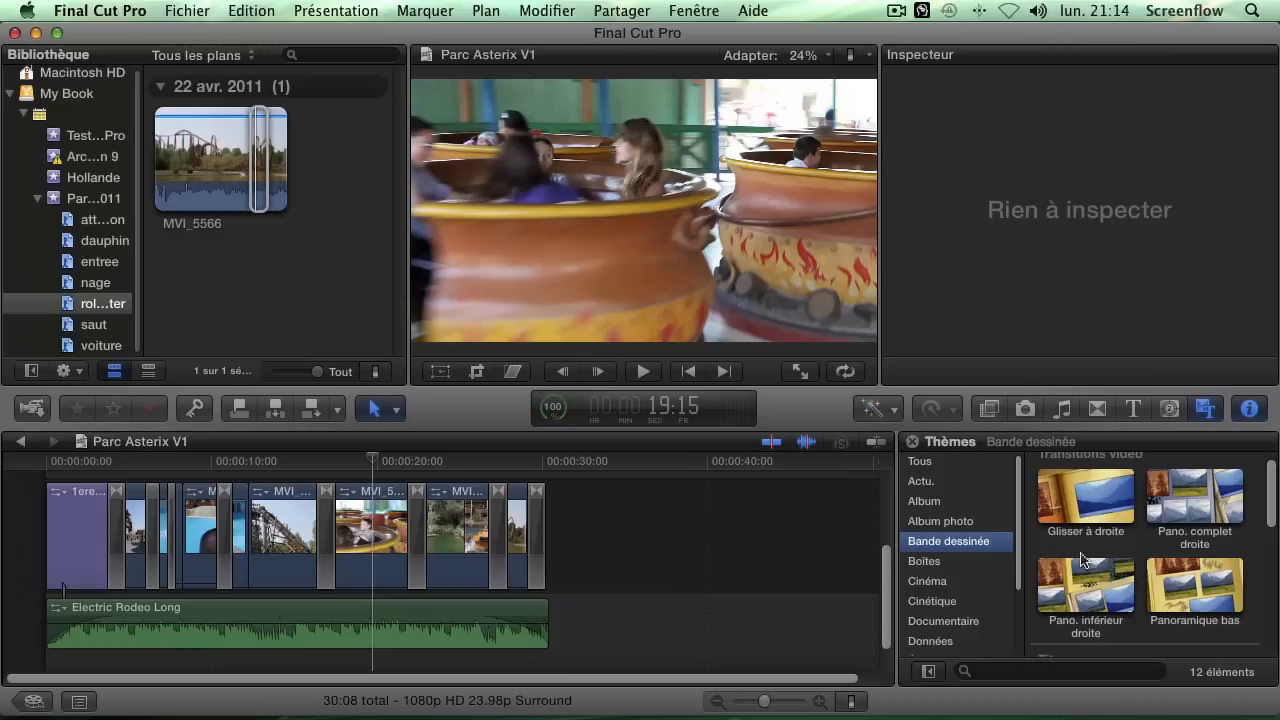
scroll(1075, 558, down, 3)
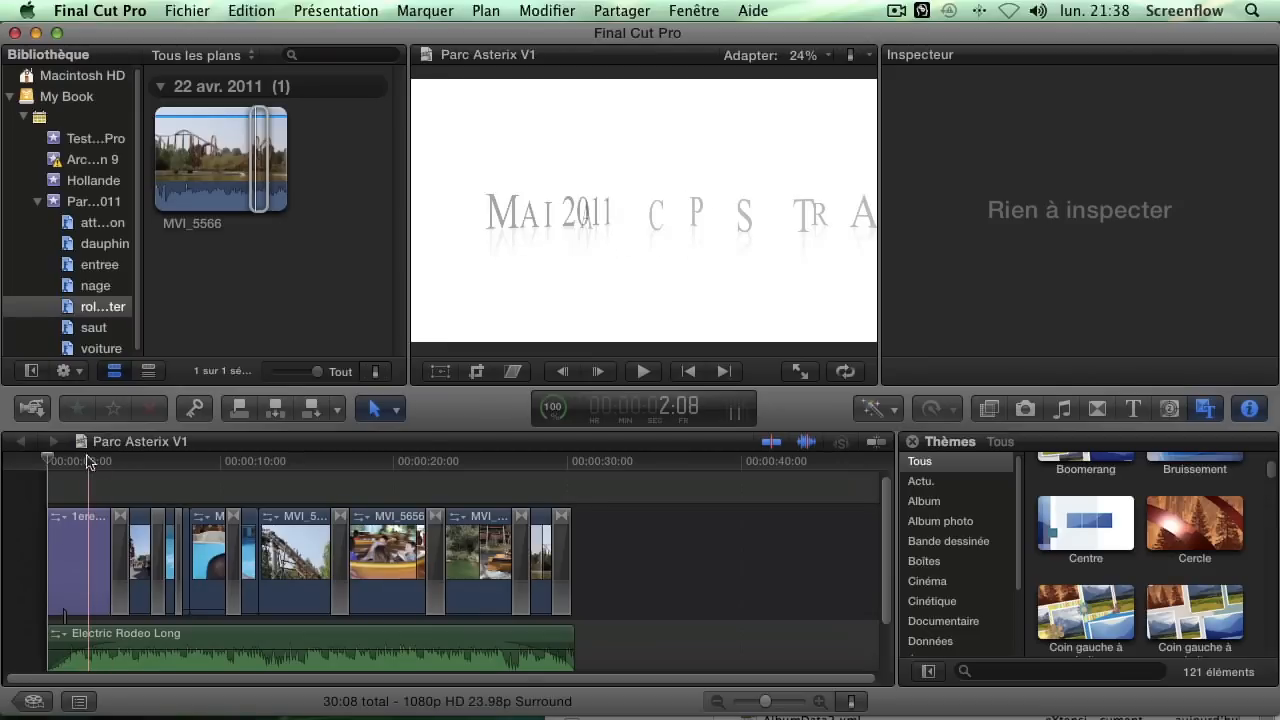
- Export the film with Réglages actifs, including video and audio, and save it as Parc Asterix V1 in Documents
click(622, 10)
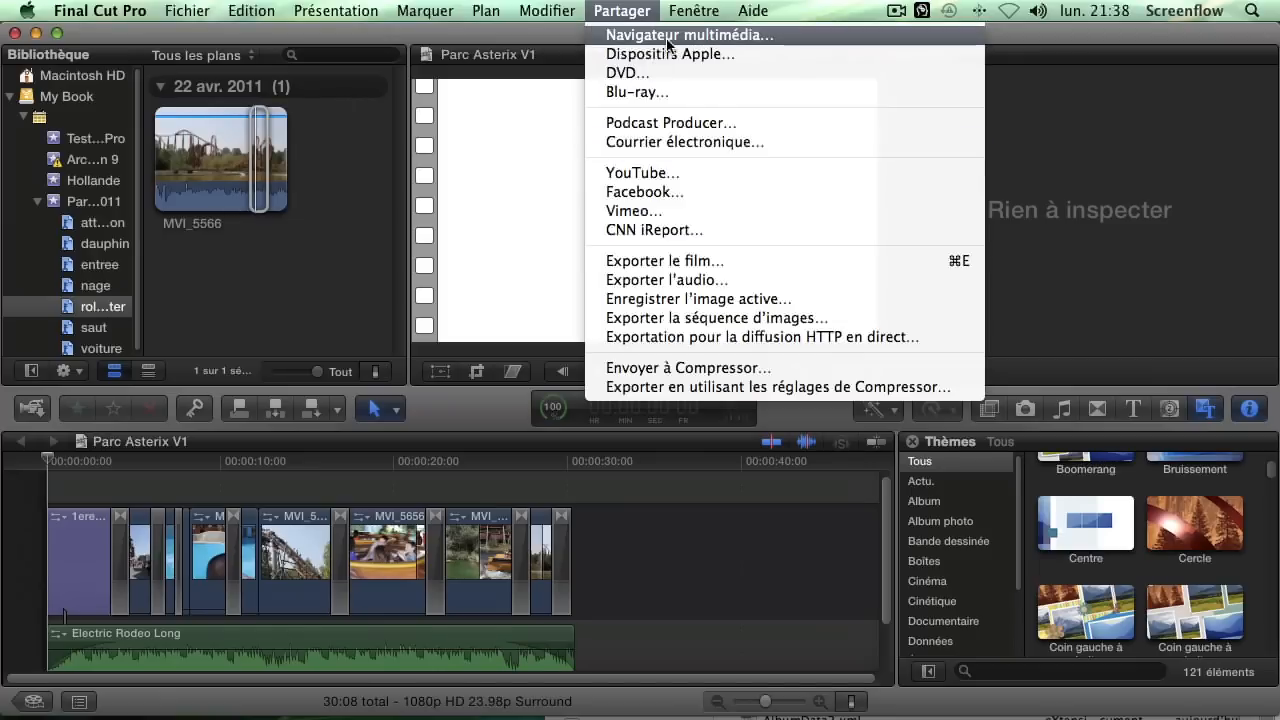
click(695, 260)
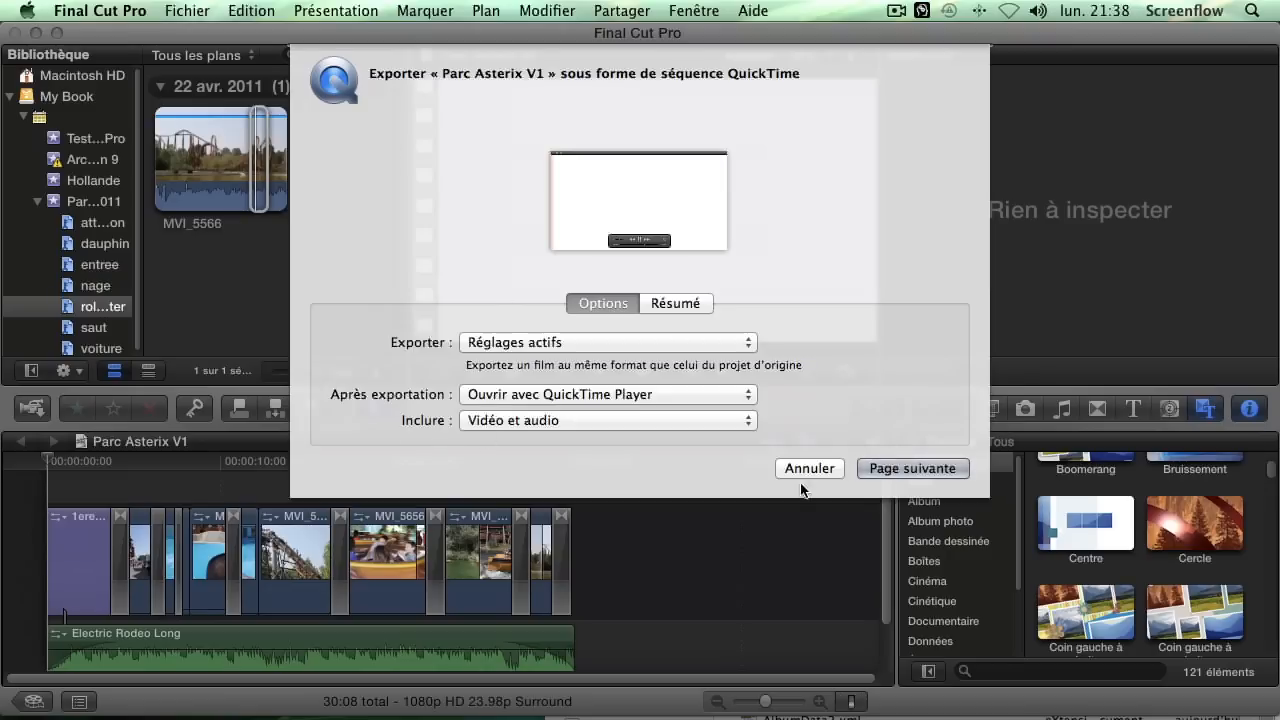
click(904, 469)
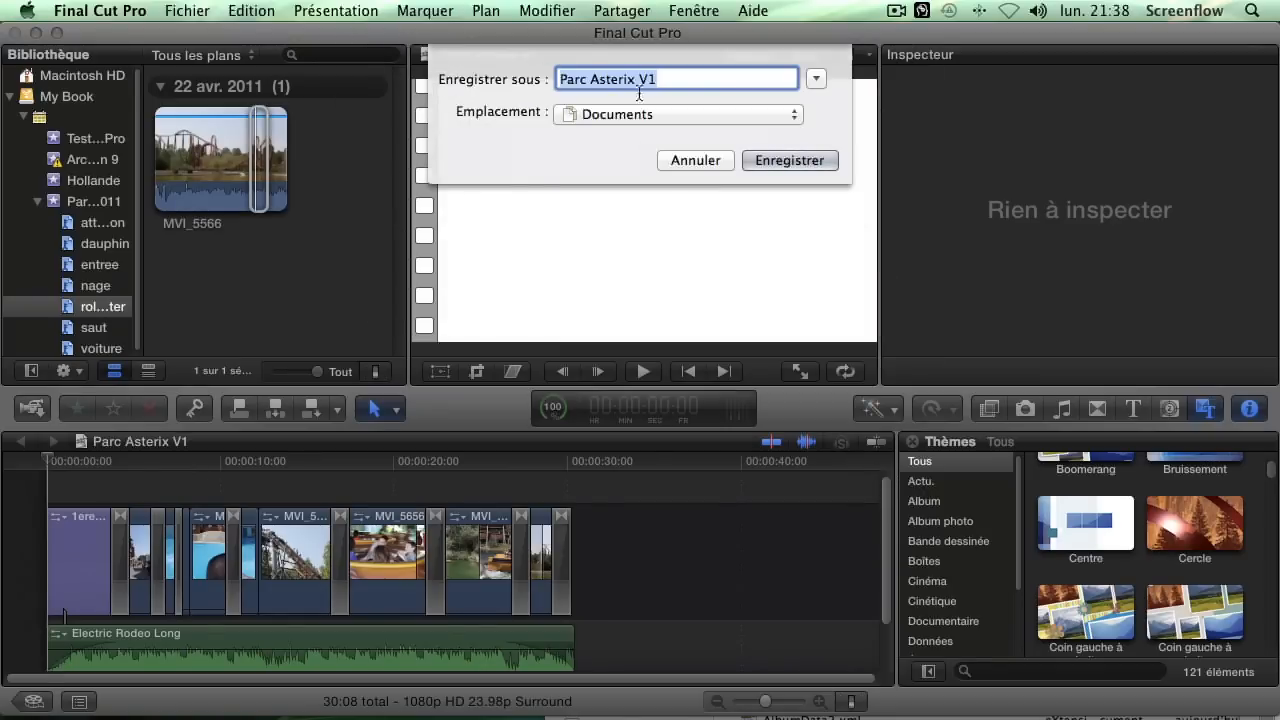
click(790, 162)
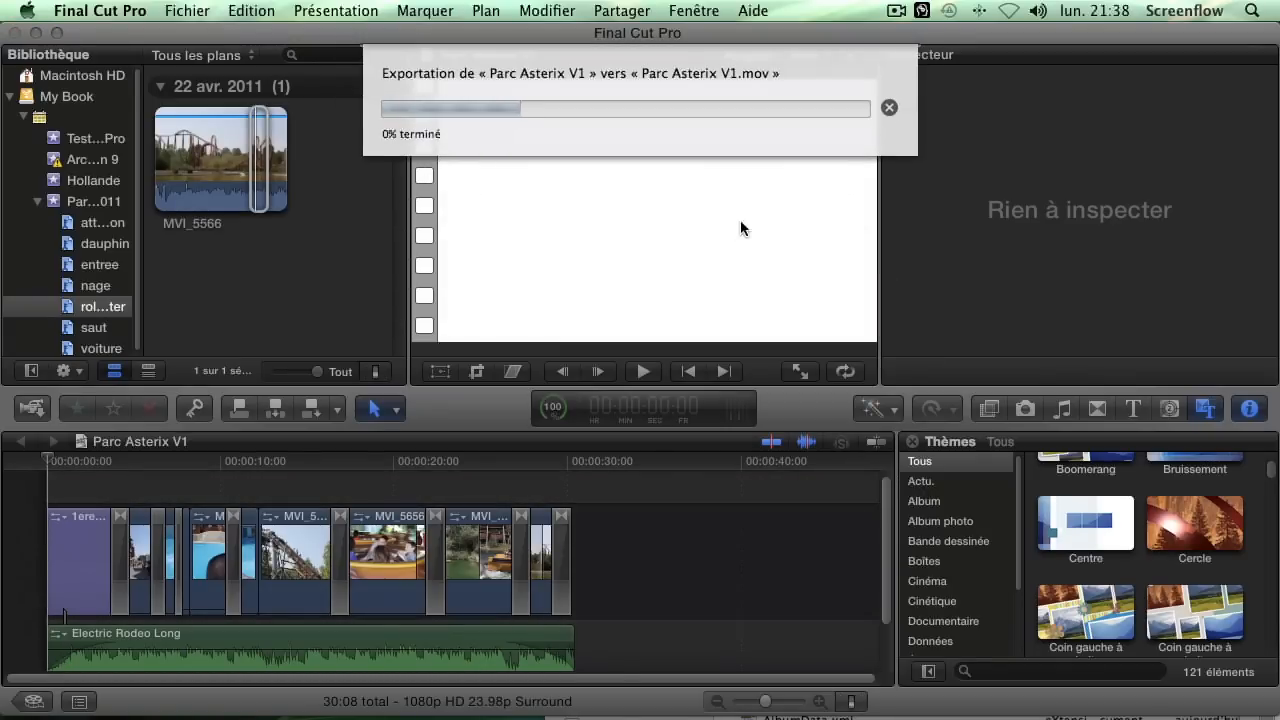